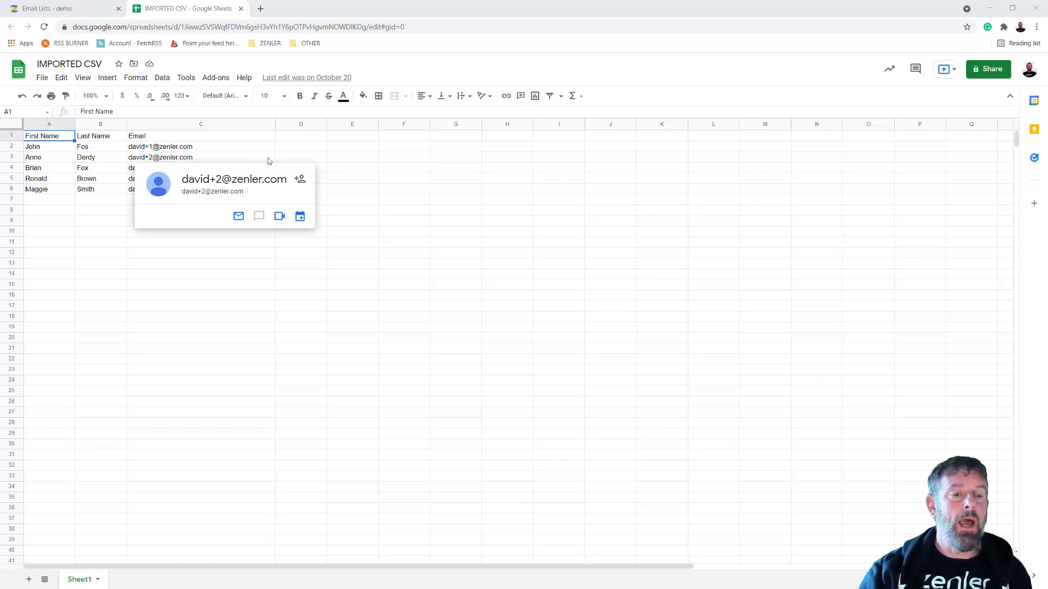
Download the current contact sheet as a comma-separated values (.csv) file.
click(38, 149)
click(93, 149)
click(163, 148)
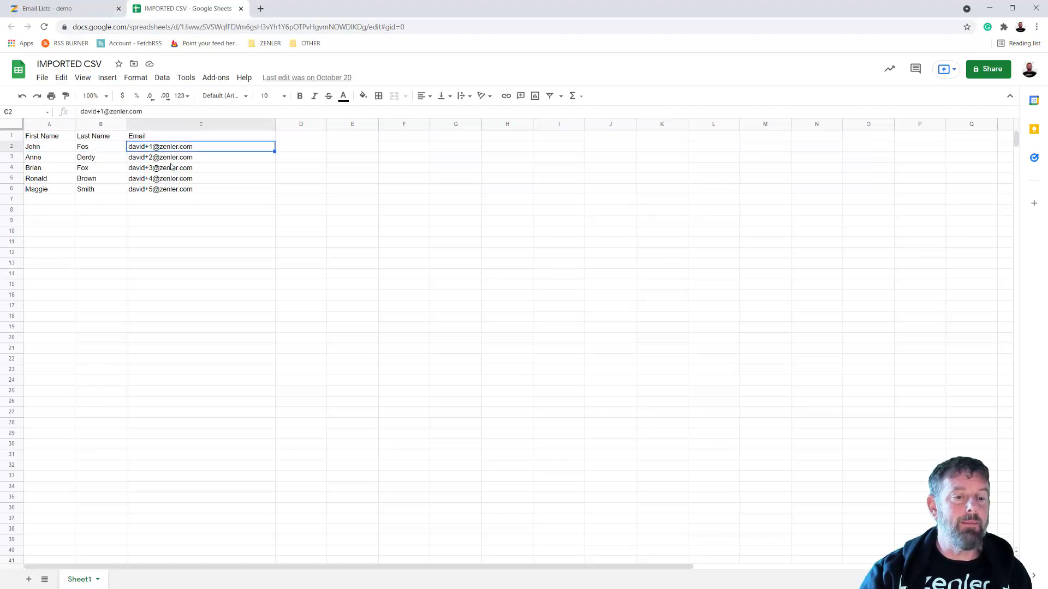
click(41, 80)
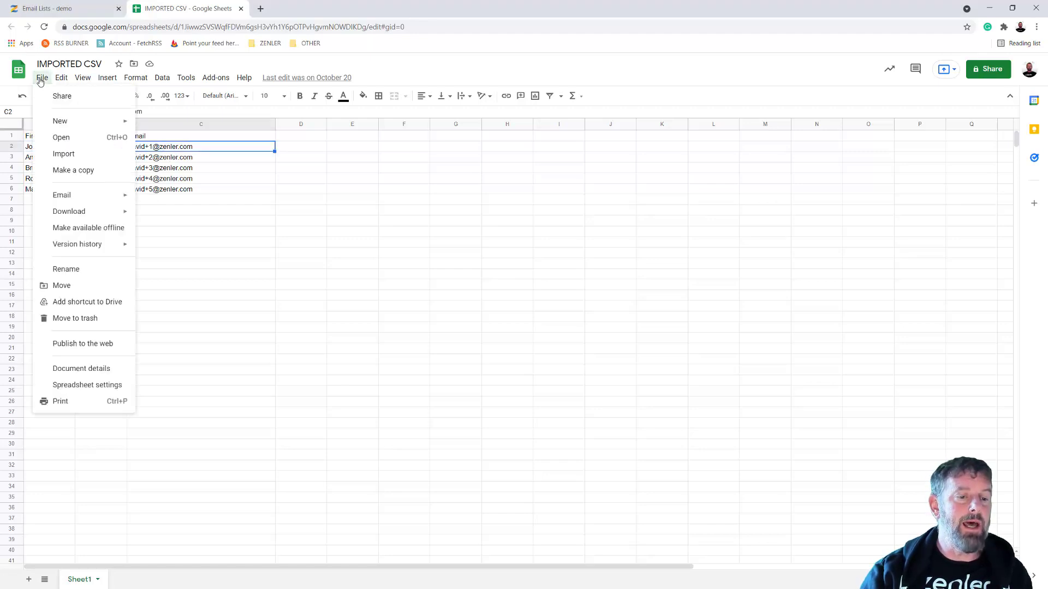
mouse_move(63, 215)
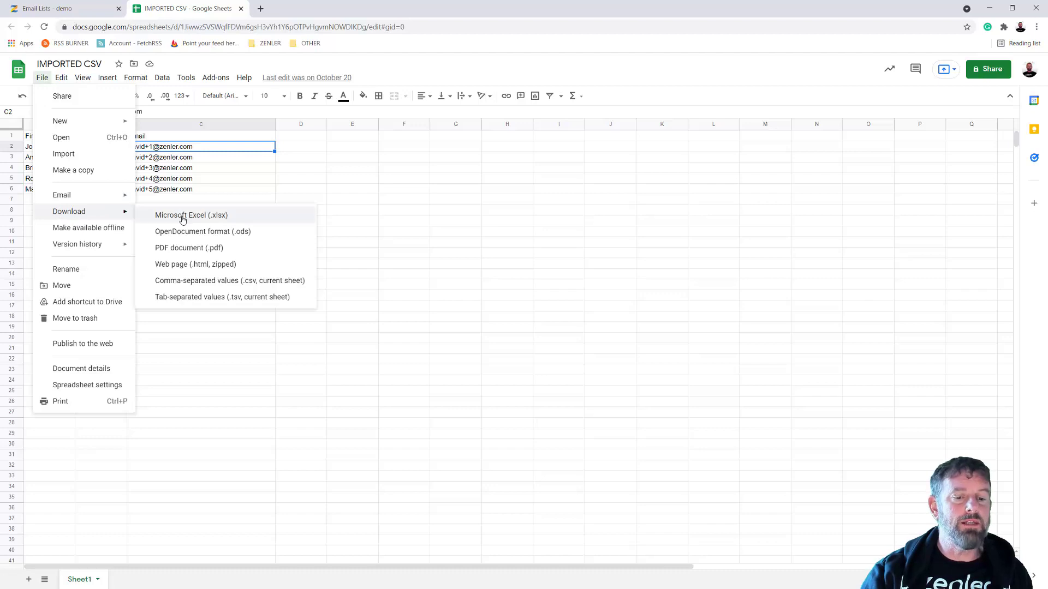
click(204, 282)
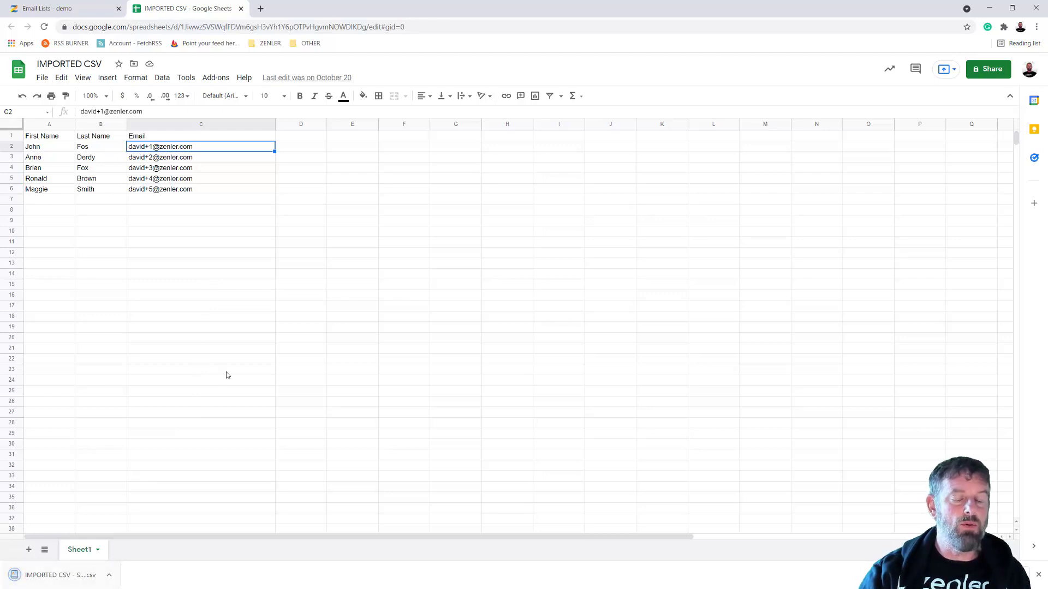
Switch to Zenler and create an email list named LEADS FOR FORM under Email Broadcasts.
click(41, 7)
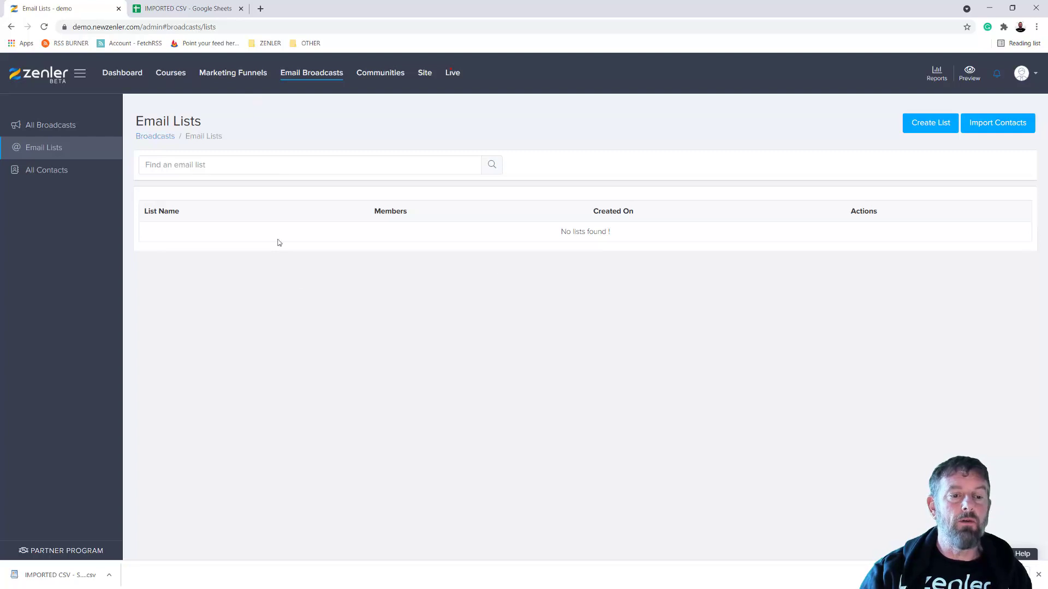
click(305, 81)
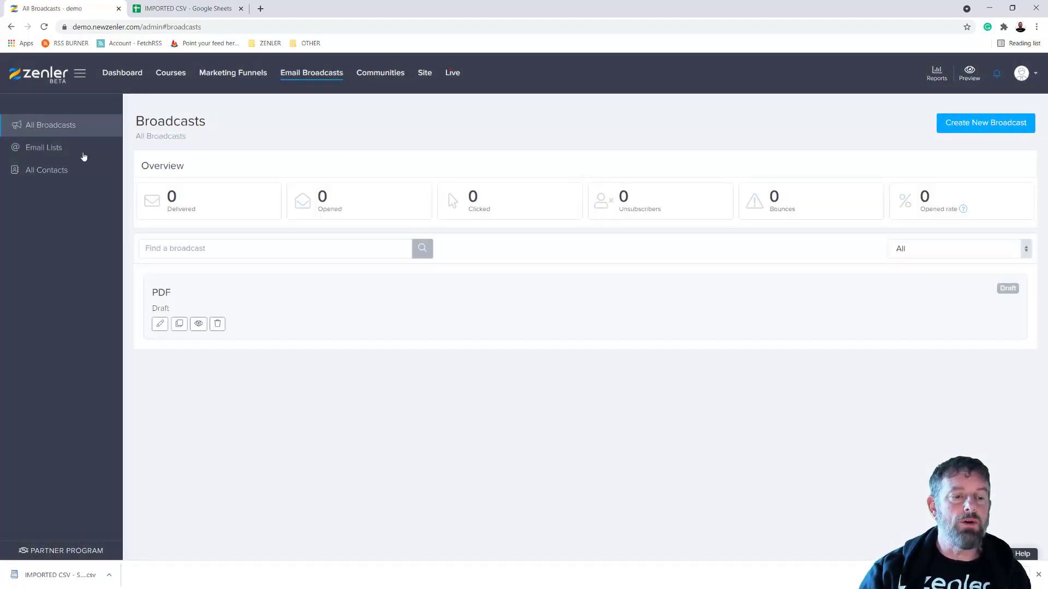
click(63, 152)
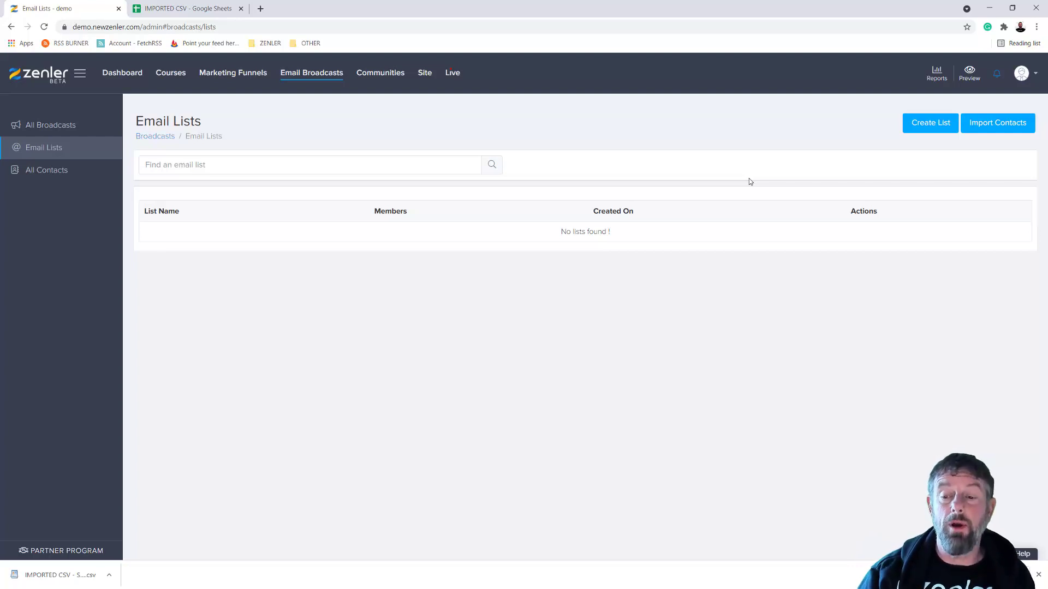
click(930, 123)
click(483, 115)
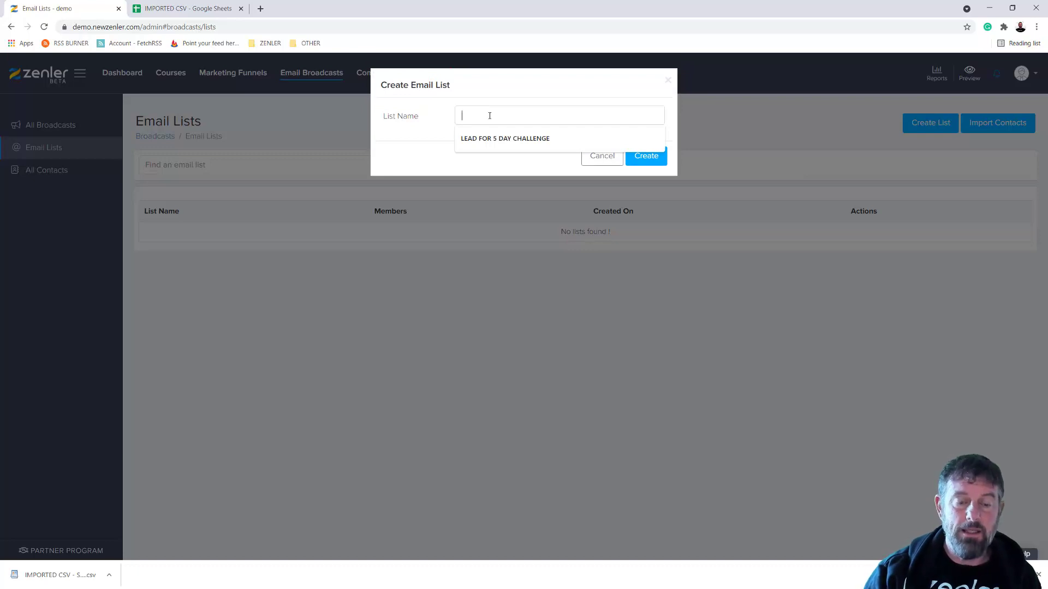
text(LEAD)
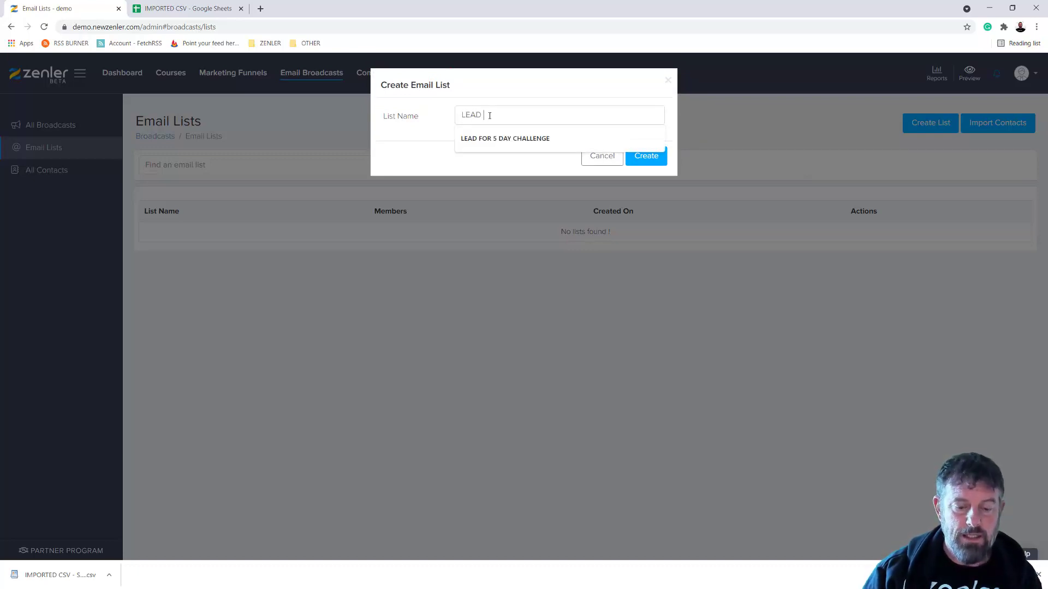
text( FOR FORM)
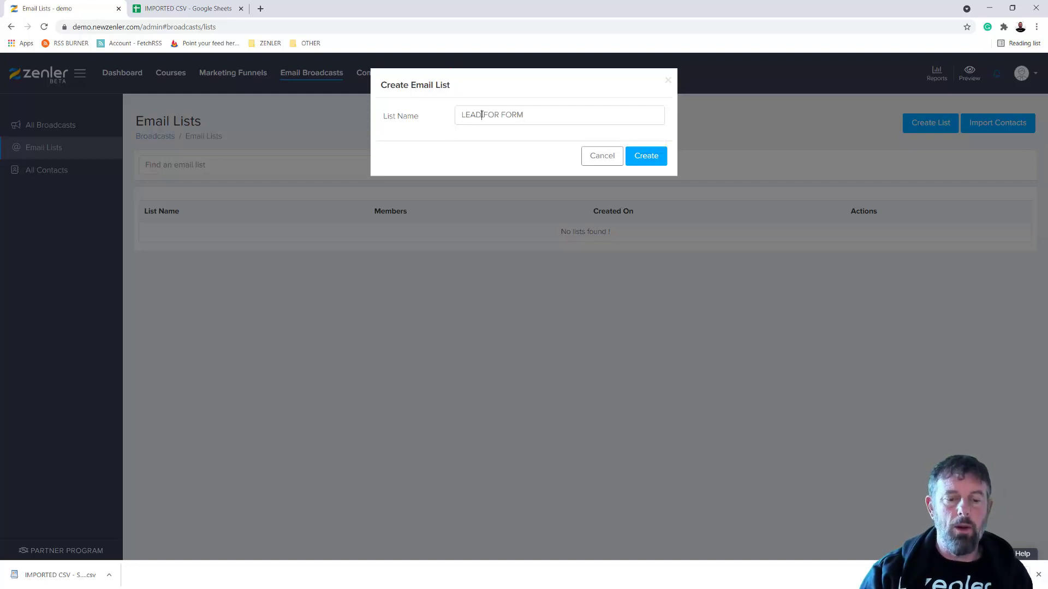
click(644, 158)
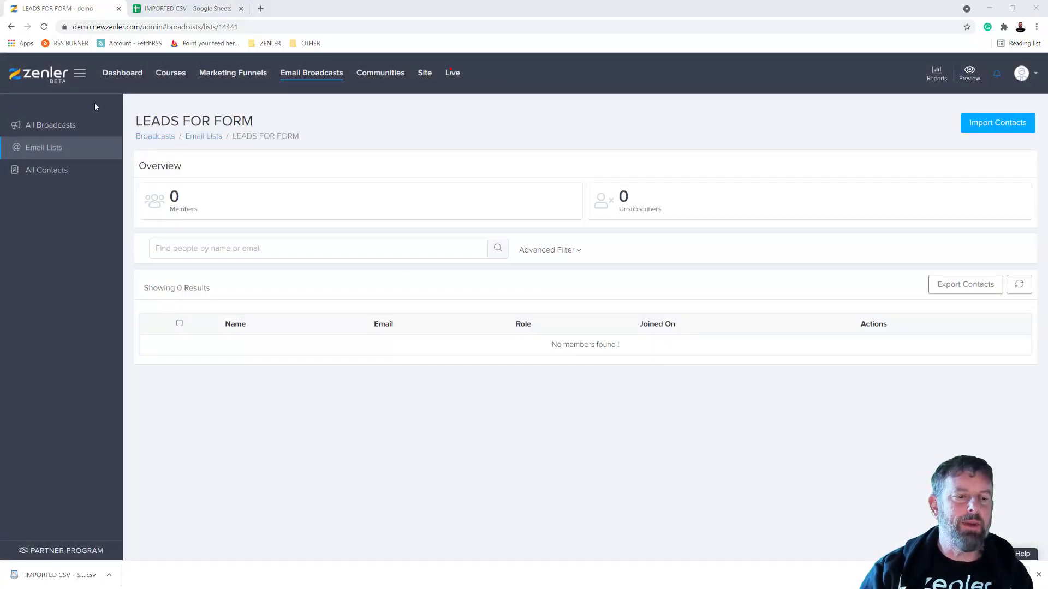
click(44, 26)
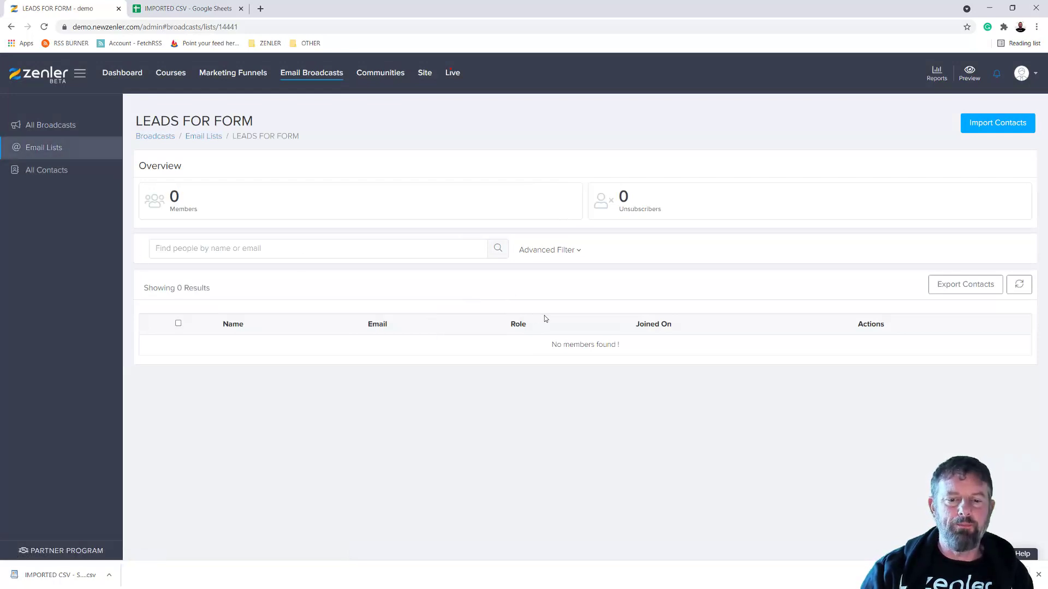
Start a user import from the site's list of all people, with the users imported as Lead.
click(305, 78)
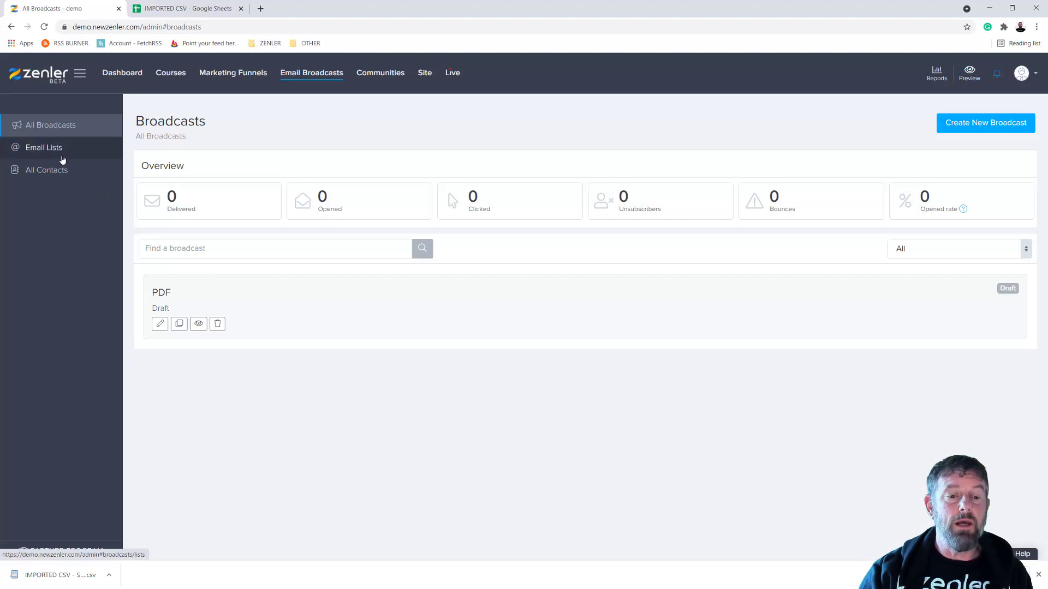
click(425, 75)
click(39, 330)
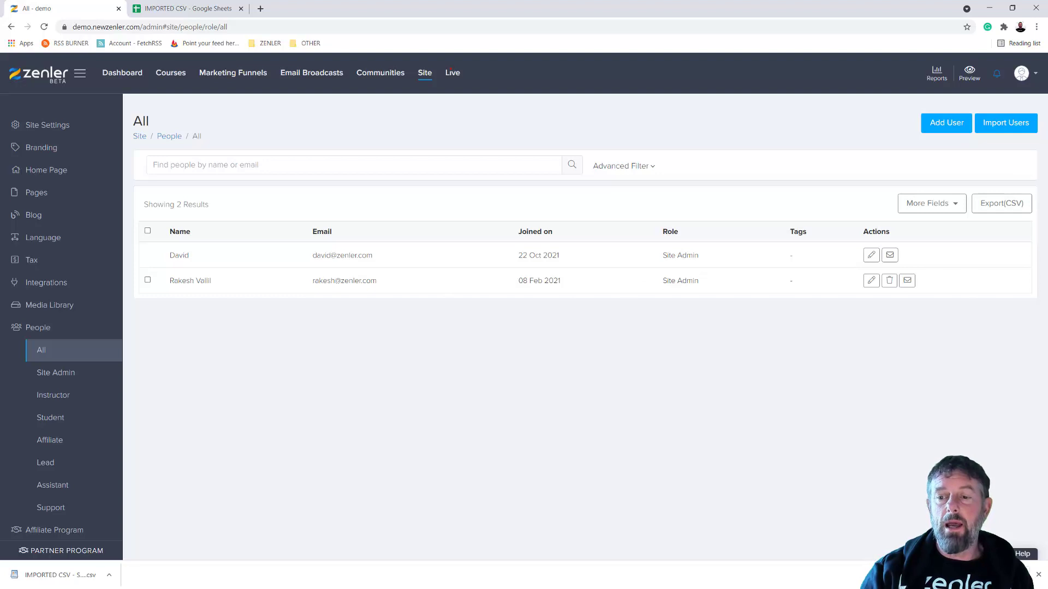
click(999, 128)
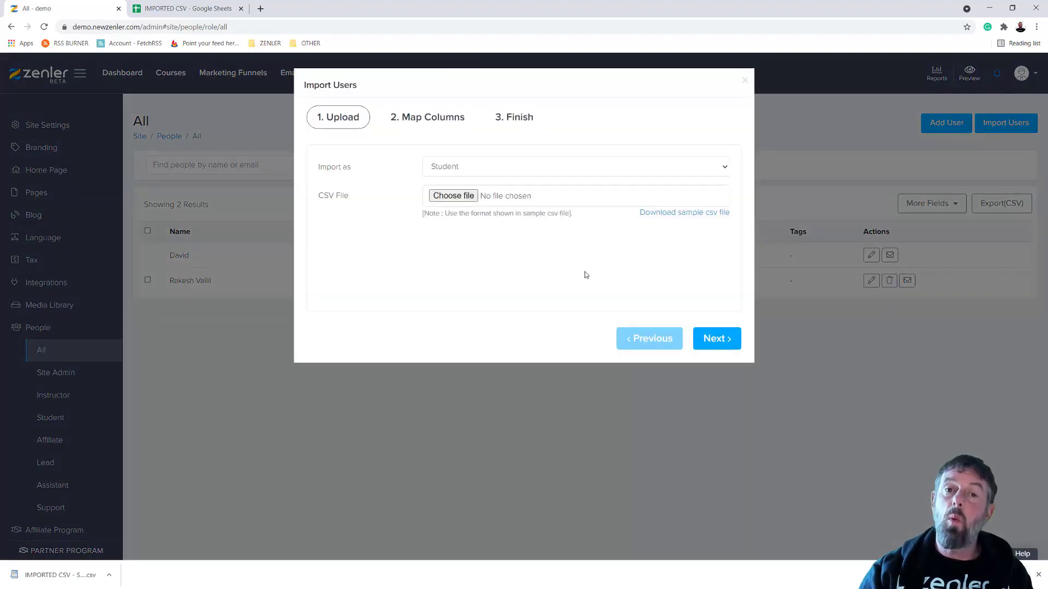
click(471, 167)
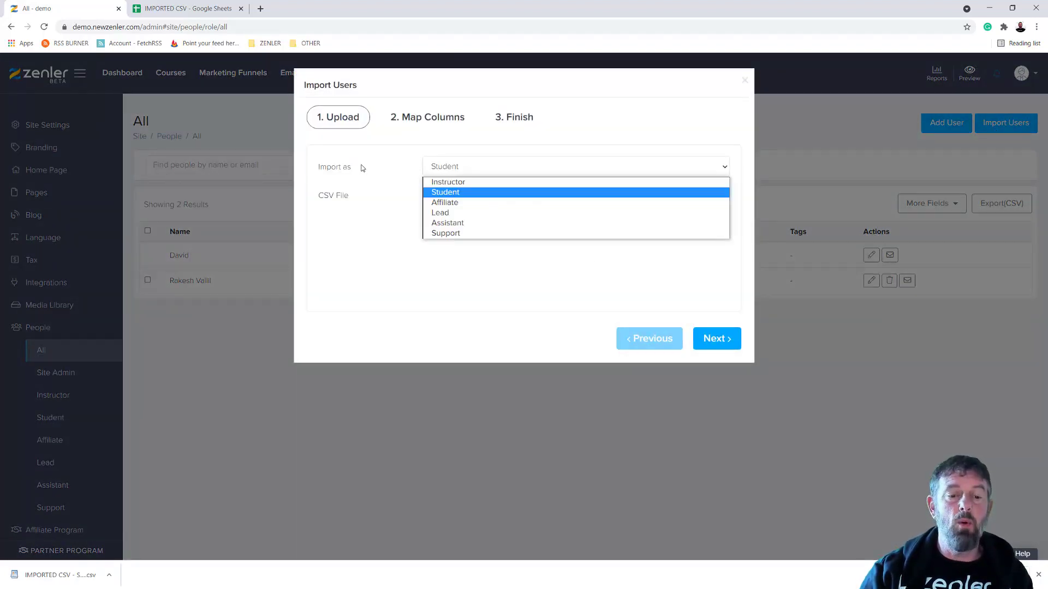
click(443, 214)
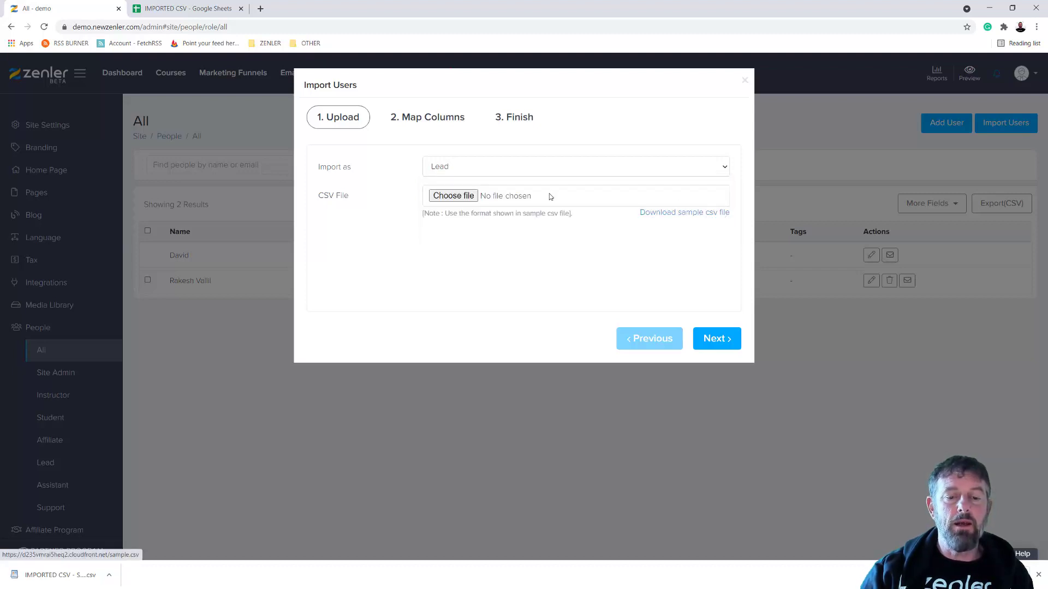
Choose IMPORTED CSV - Sheet1.csv from Downloads as the import file and continue to column mapping.
click(450, 201)
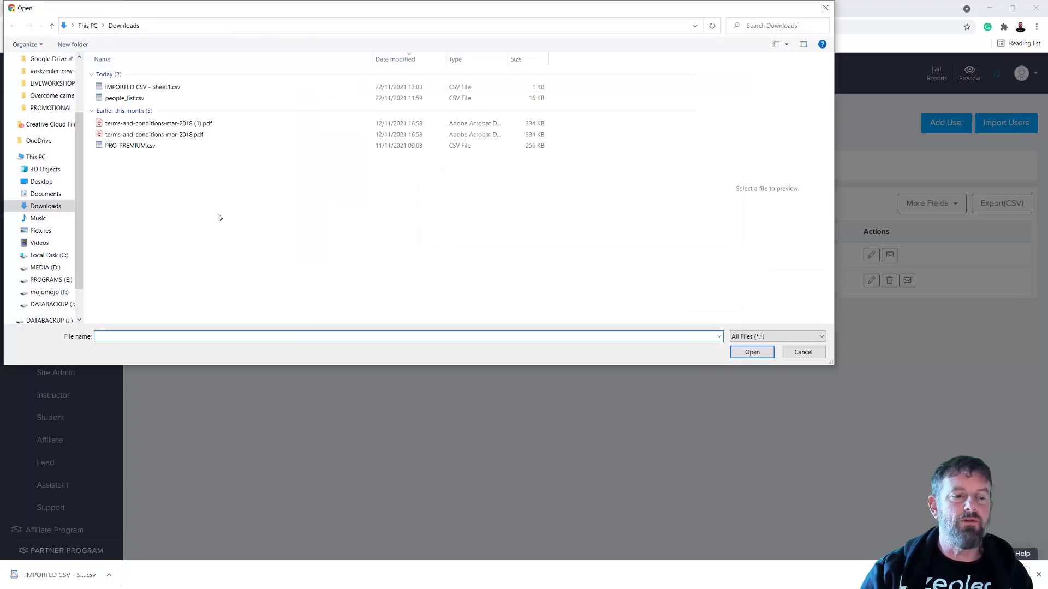
click(123, 89)
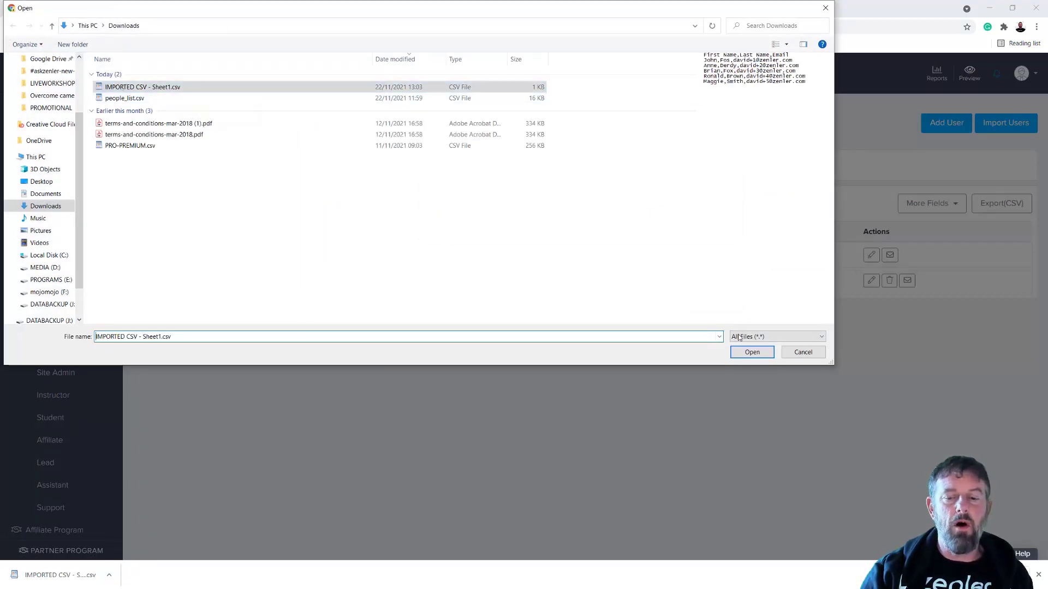
click(752, 352)
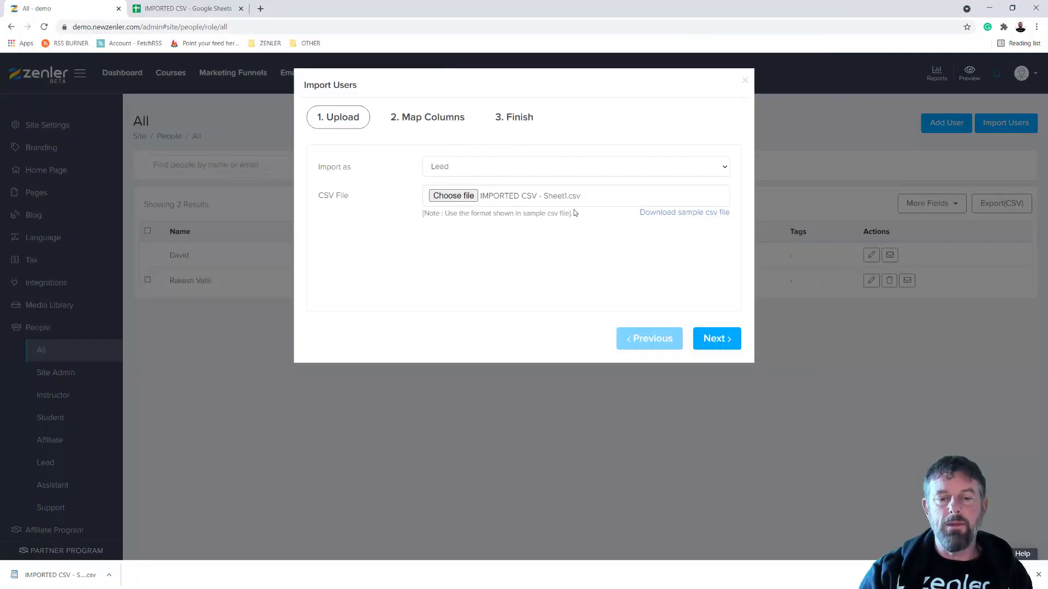
click(723, 343)
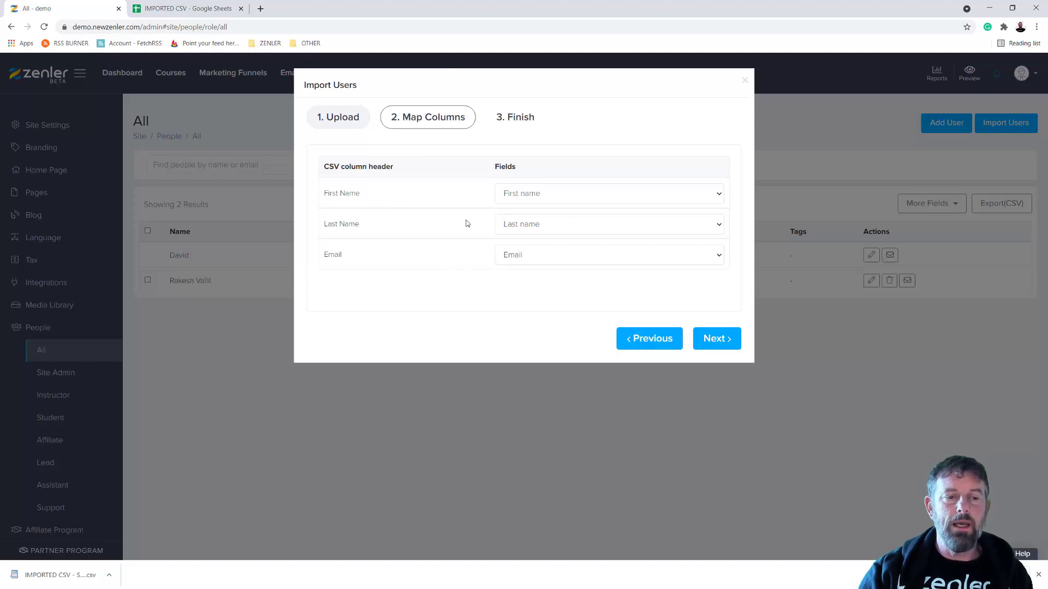
Check the column headers against the spreadsheet, keep First Name mapped to First name, and accept the column mapping.
click(147, 9)
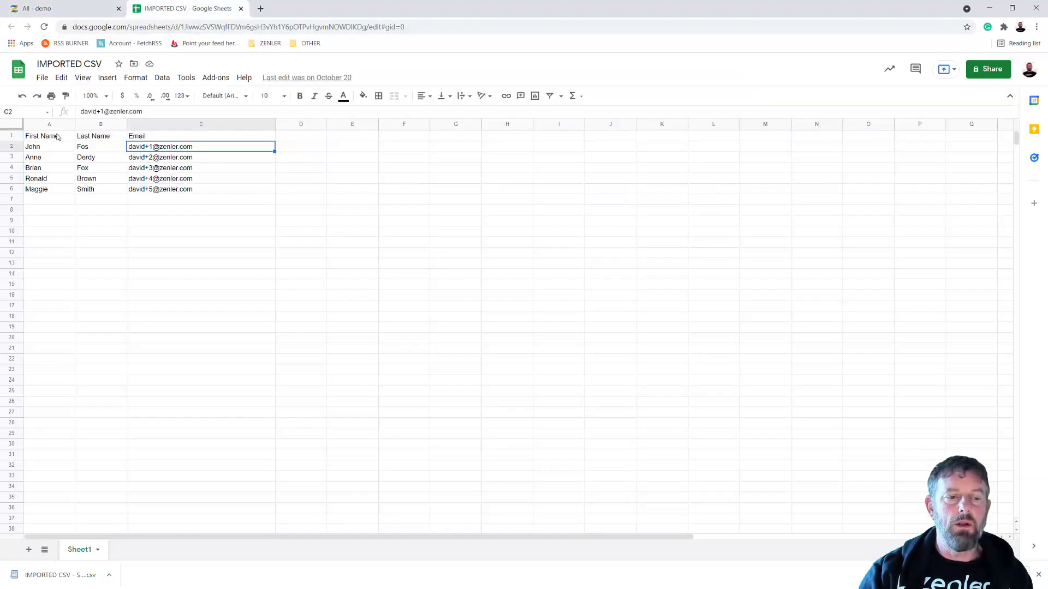
click(107, 7)
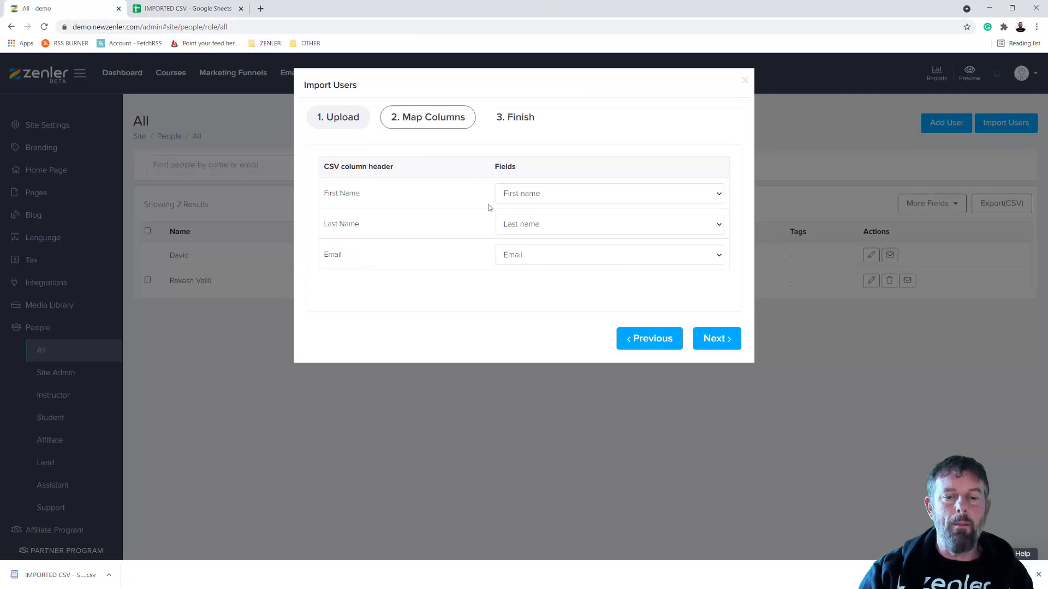
click(552, 200)
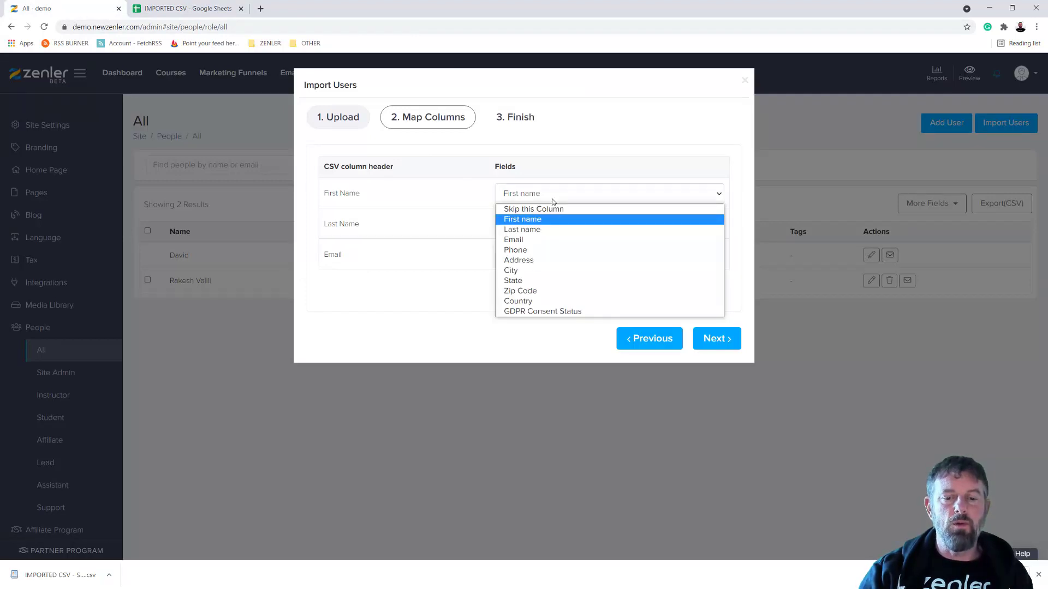
click(516, 222)
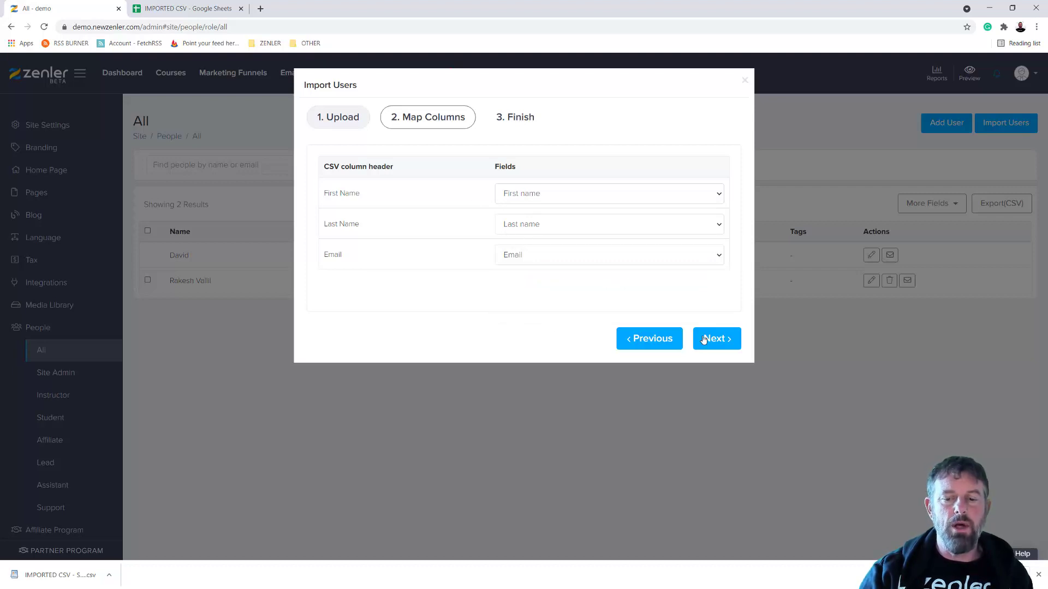
click(726, 339)
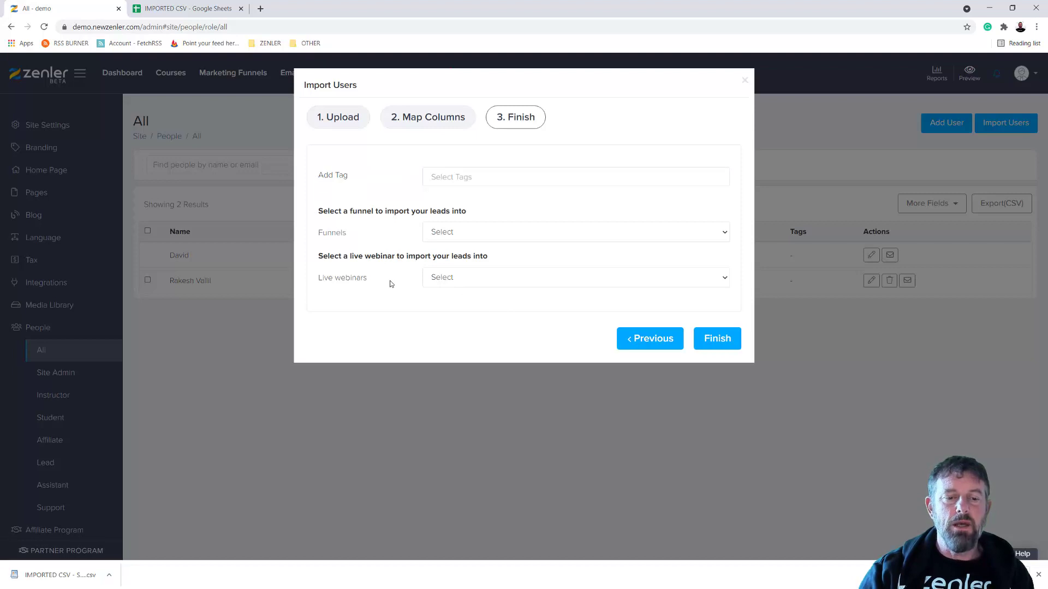
click(461, 176)
text(N)
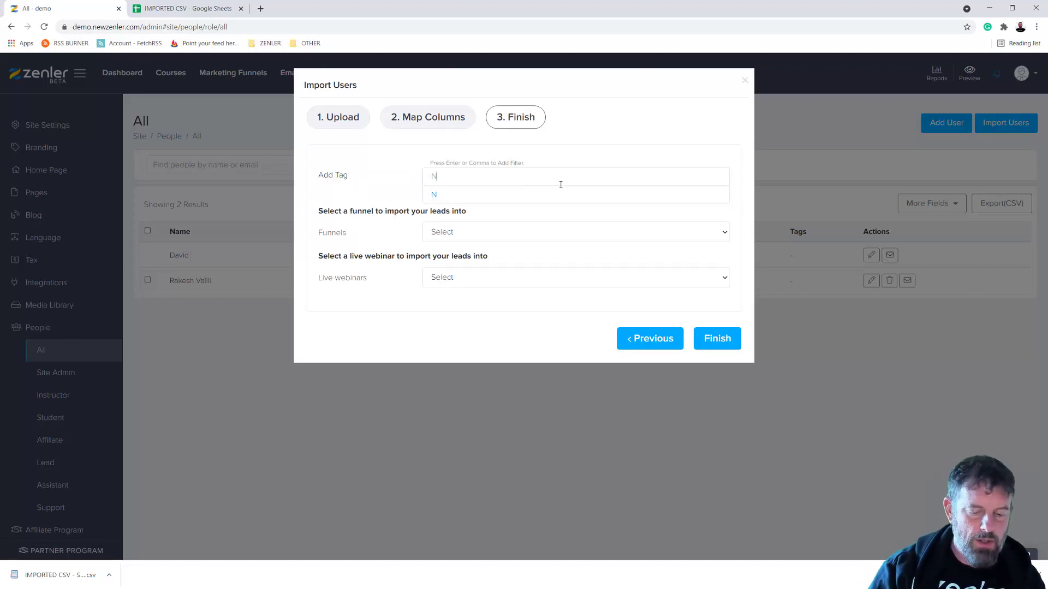
text(EW)
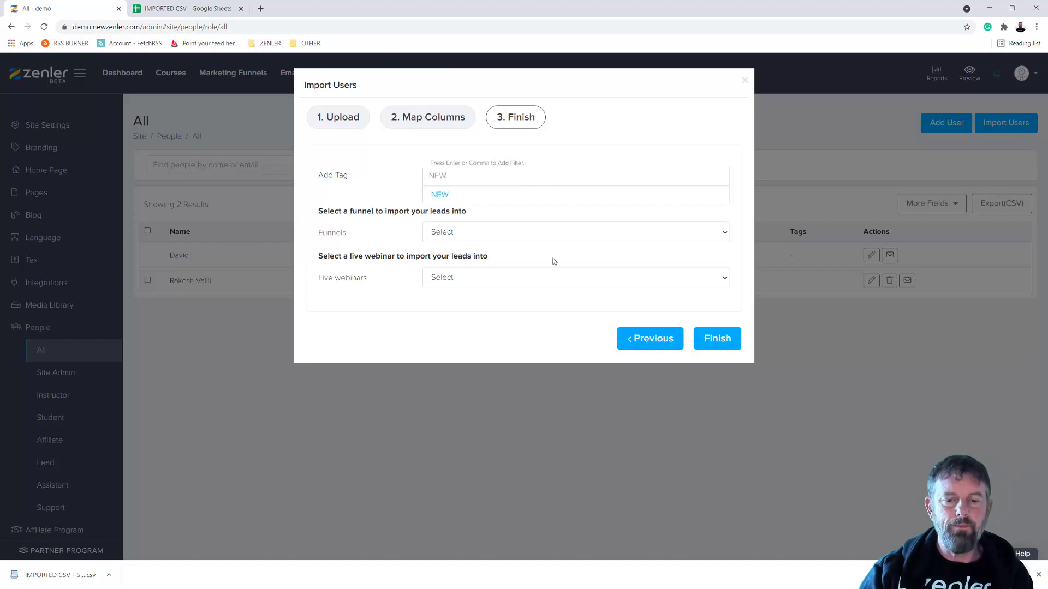
click(537, 307)
click(469, 176)
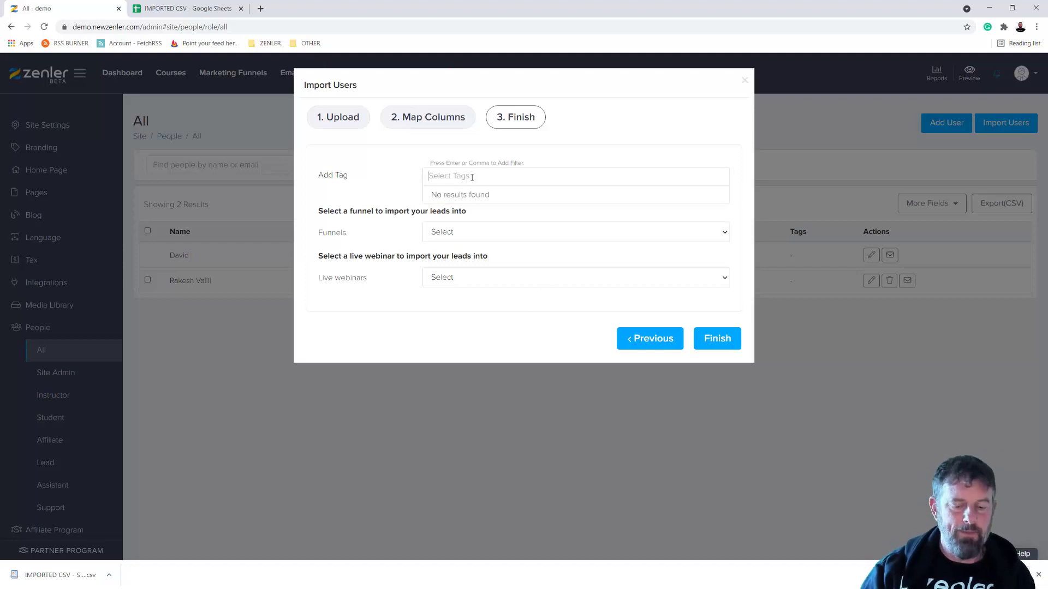
text(NEw)
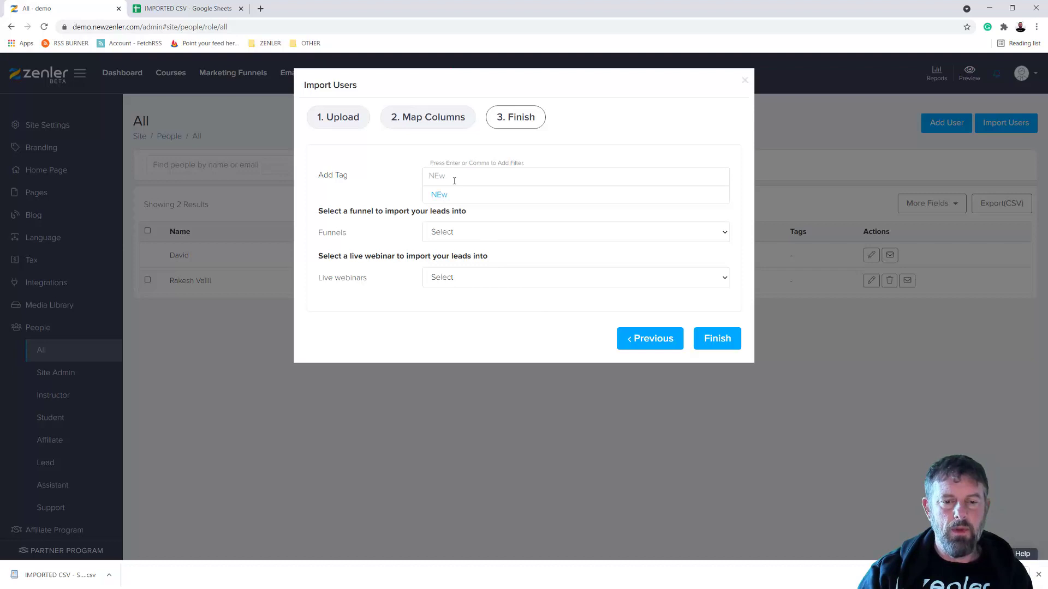
drag(444, 176, 419, 177)
key(BackSpace)
key(BackSpace)
text(EW)
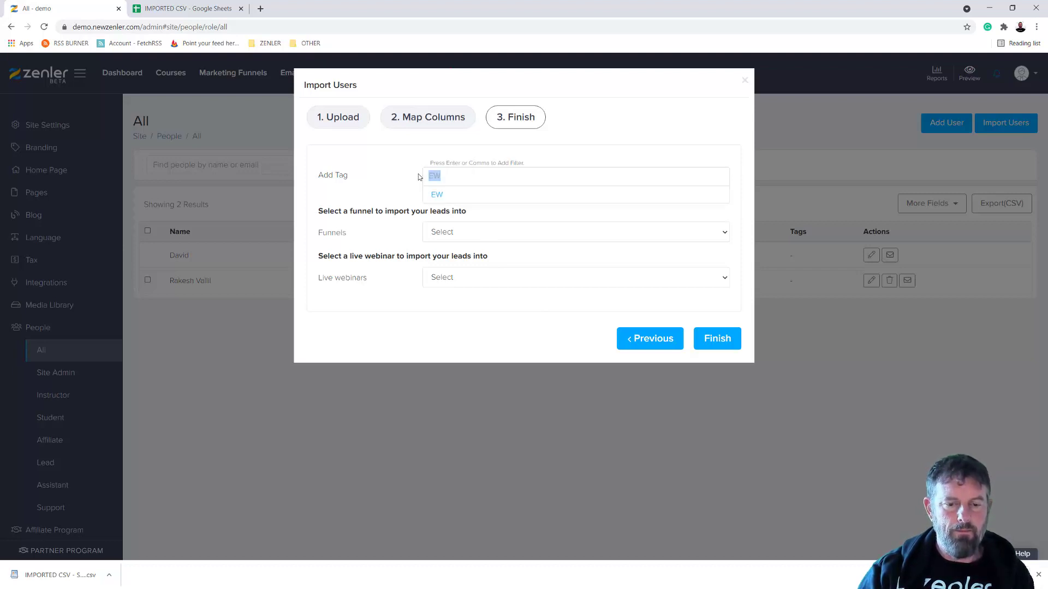
text(NEW)
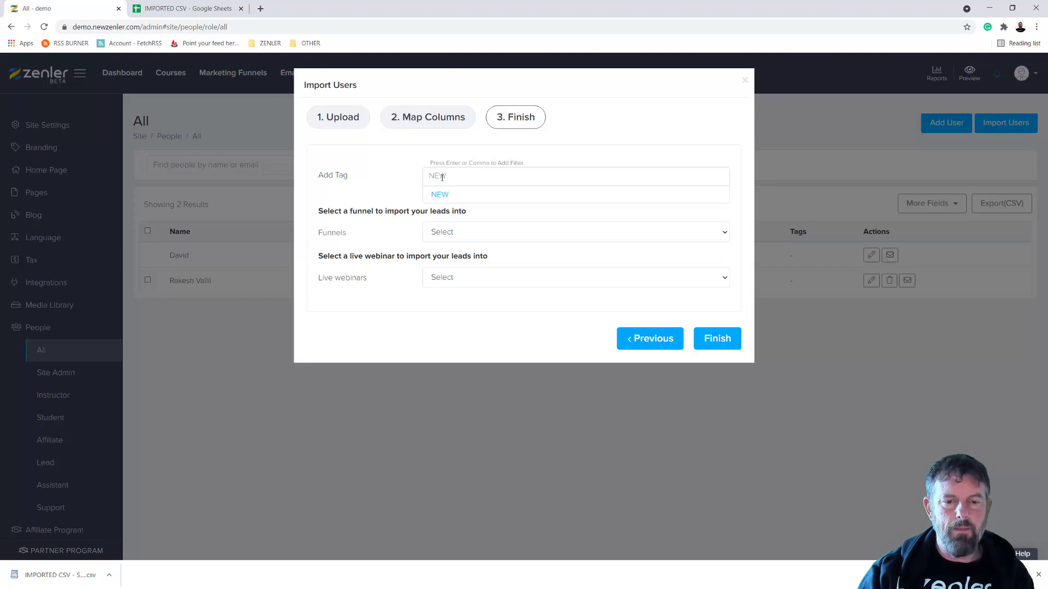
click(479, 297)
Add the tag NEW to the leads being imported.
click(452, 175)
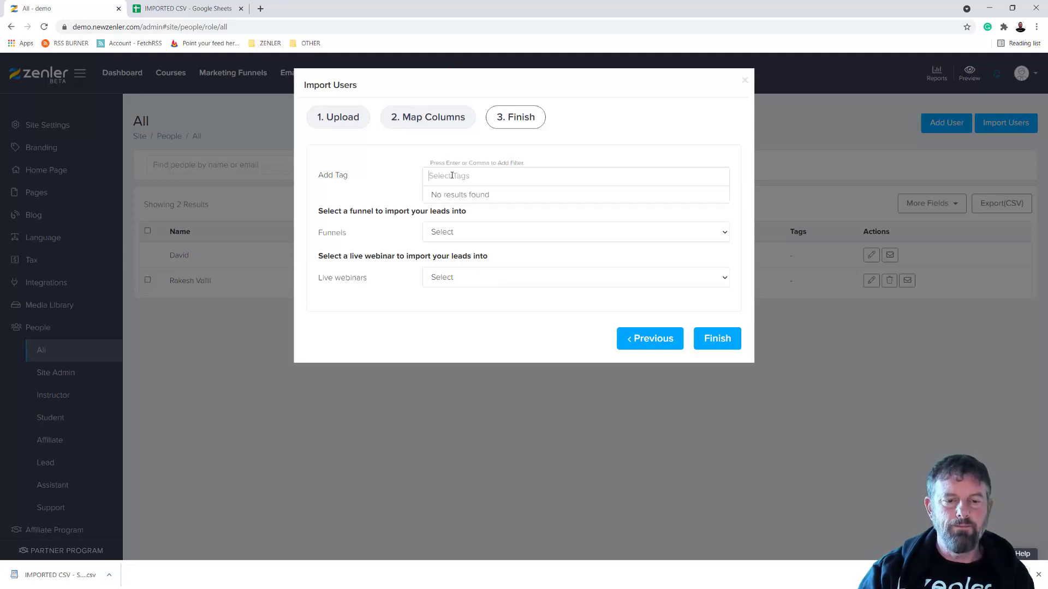
text(NEW)
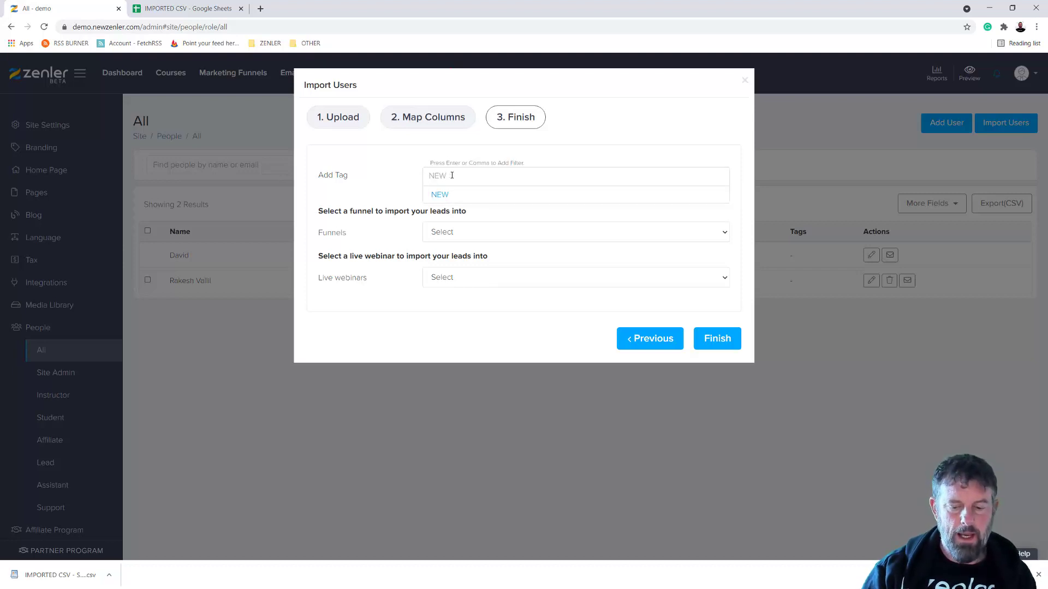
key(Return)
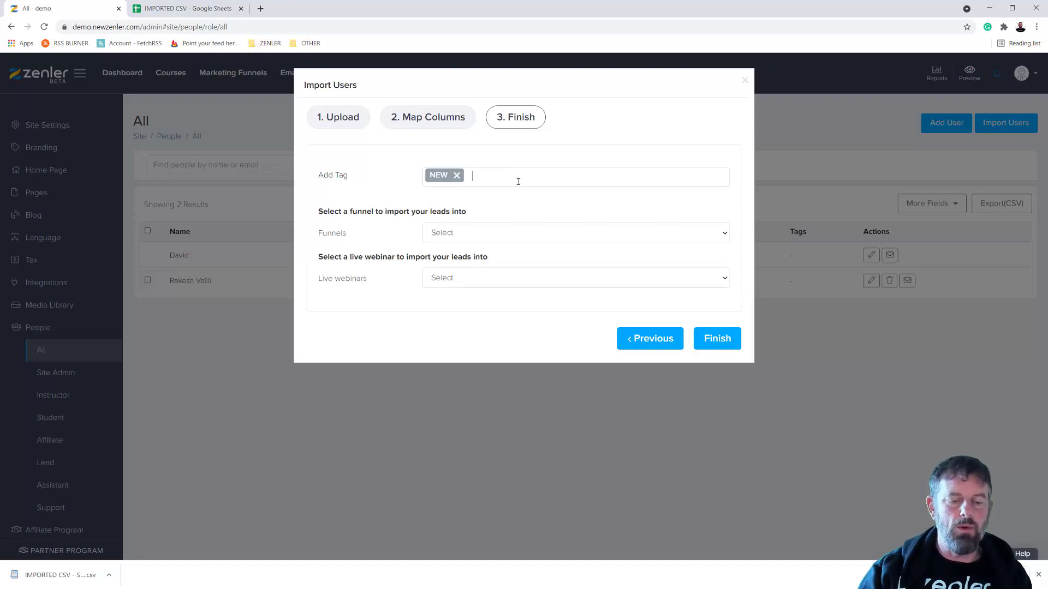
text(NEW!)
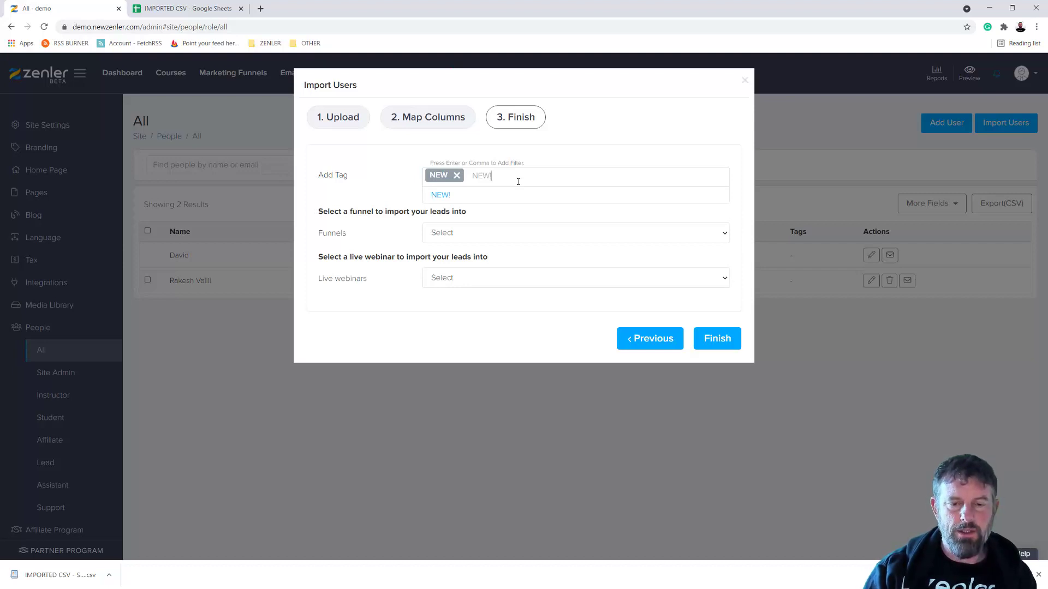
key(Return)
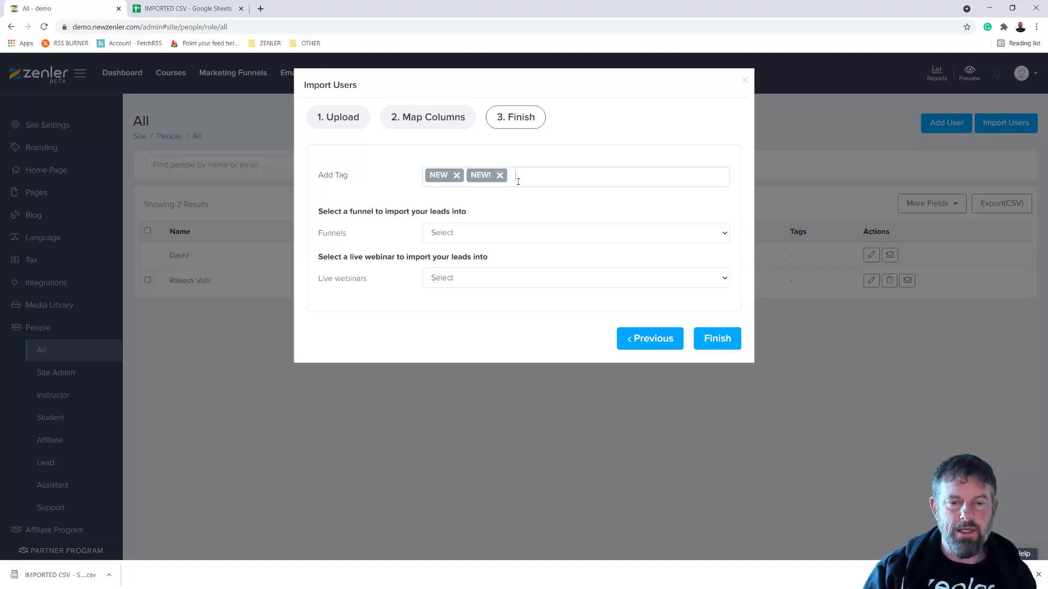
click(500, 176)
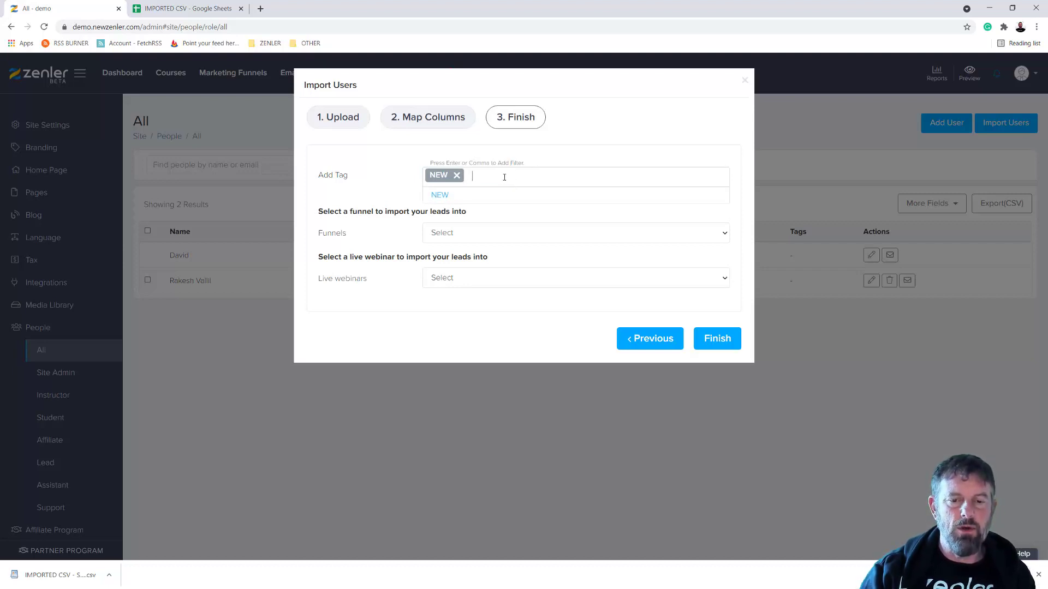
Finish the user import without choosing a funnel or live webinar, and acknowledge the import notice.
click(505, 309)
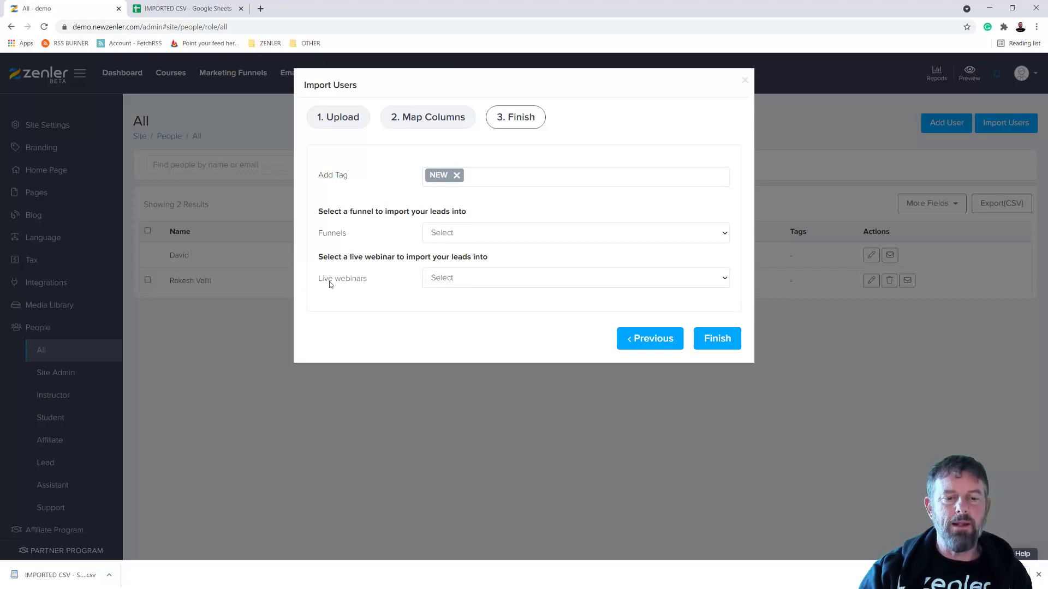
click(464, 284)
click(391, 290)
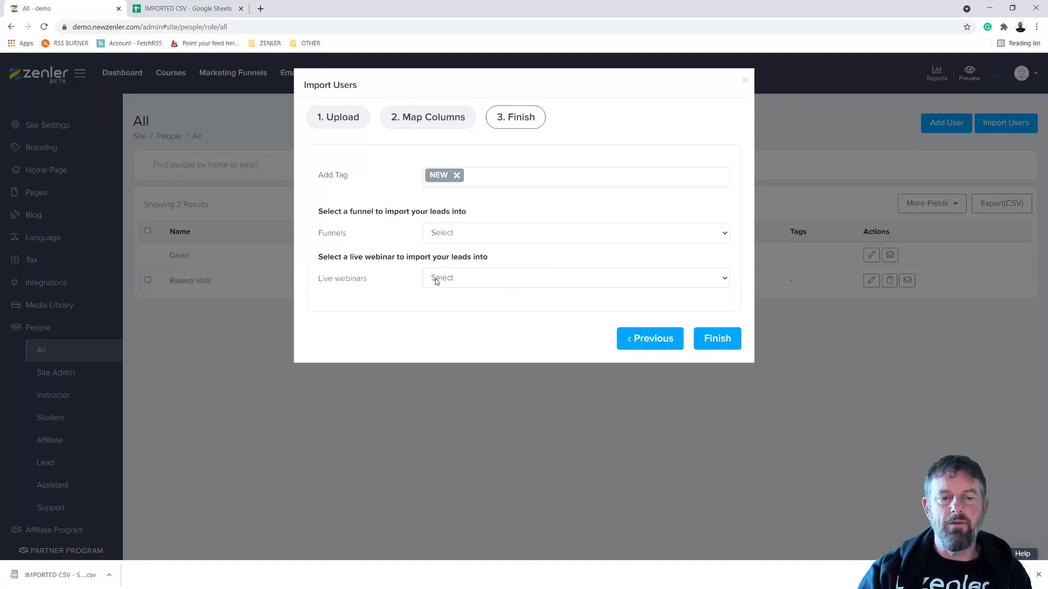
click(720, 342)
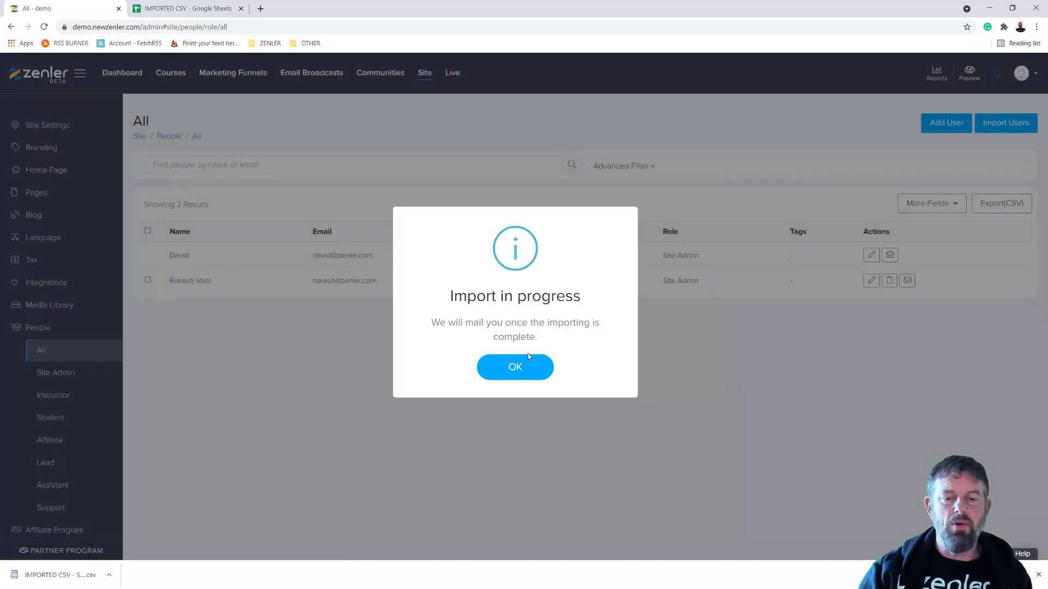
click(509, 374)
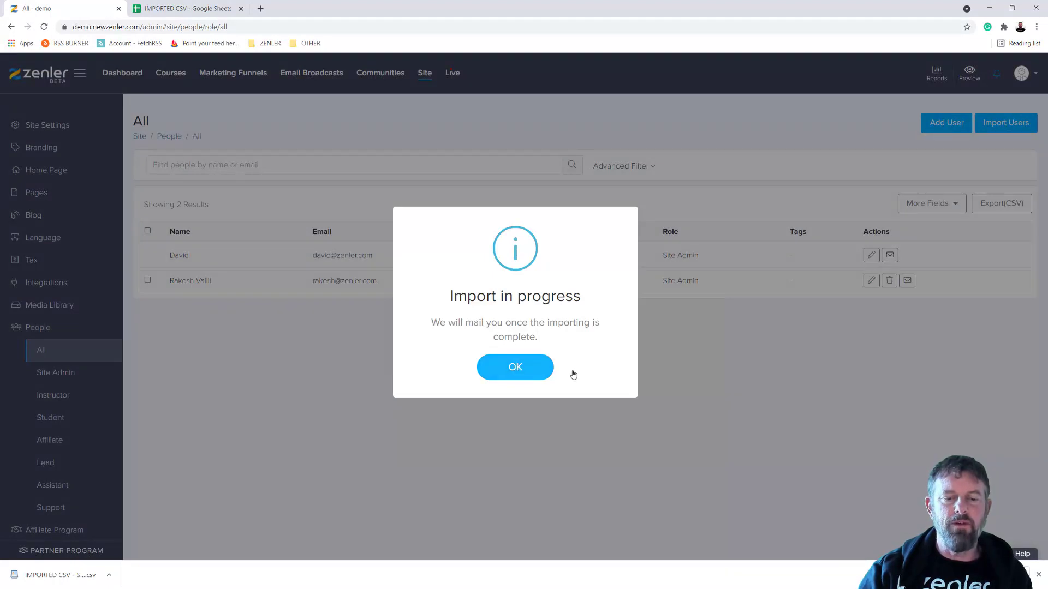
Reload the list of all people and check the tags and role of the imported leads.
click(45, 28)
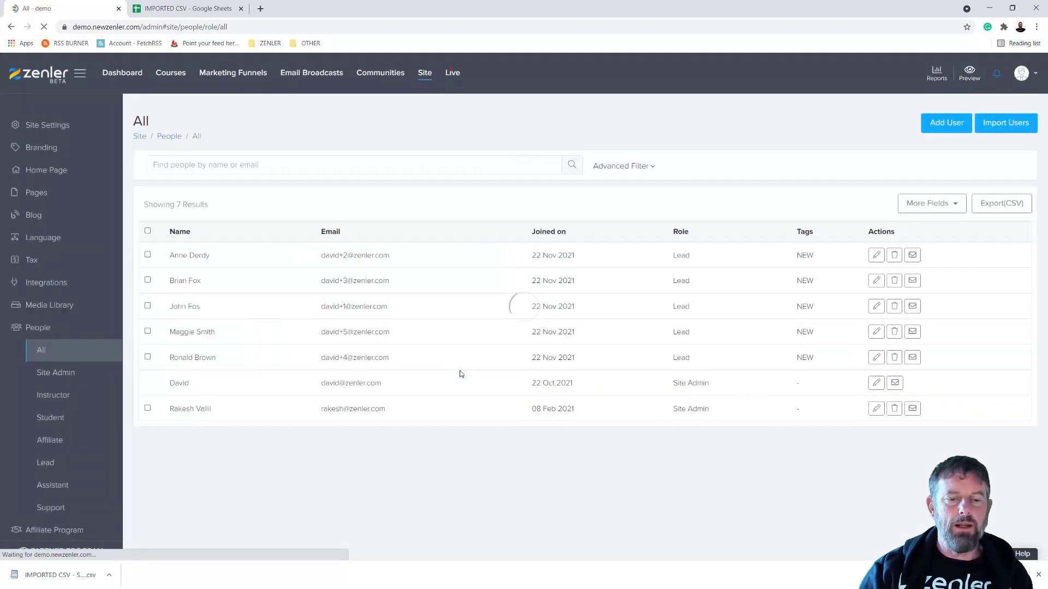
drag(818, 363, 785, 338)
double_click(813, 307)
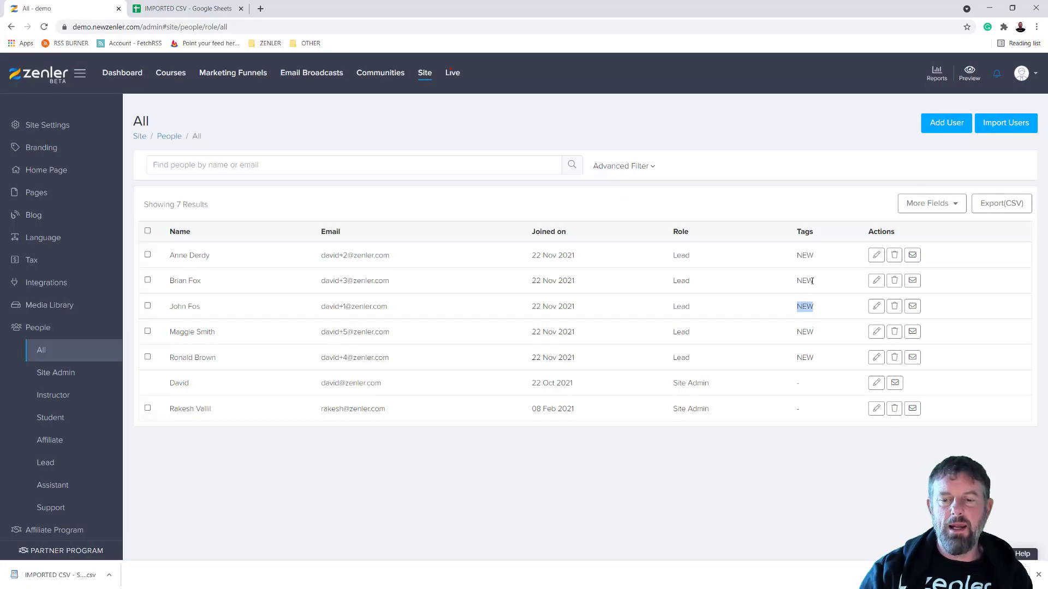
drag(816, 282, 768, 254)
drag(815, 281, 781, 281)
drag(824, 310, 711, 313)
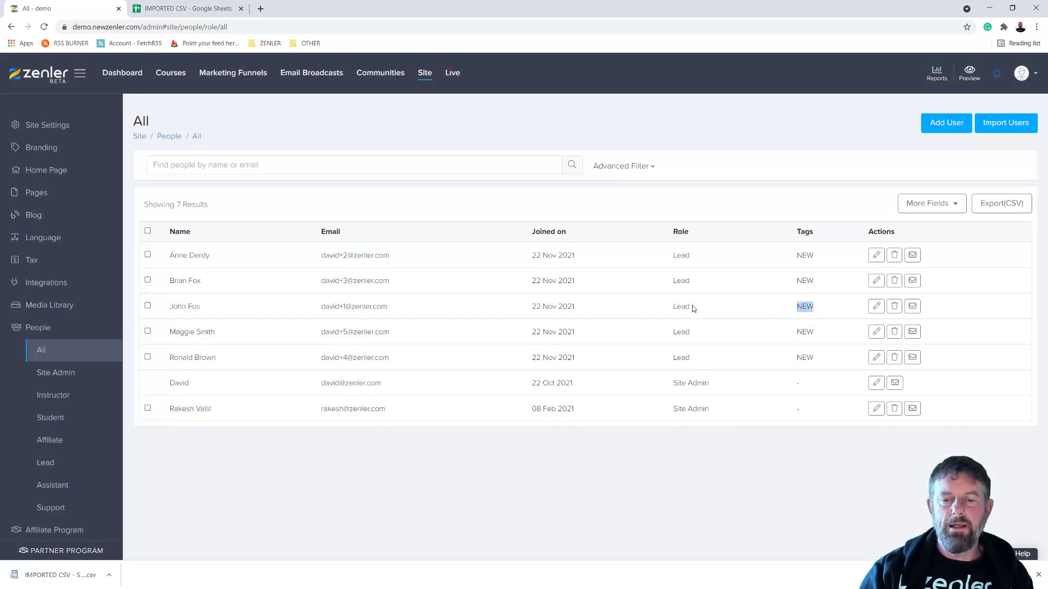
click(812, 305)
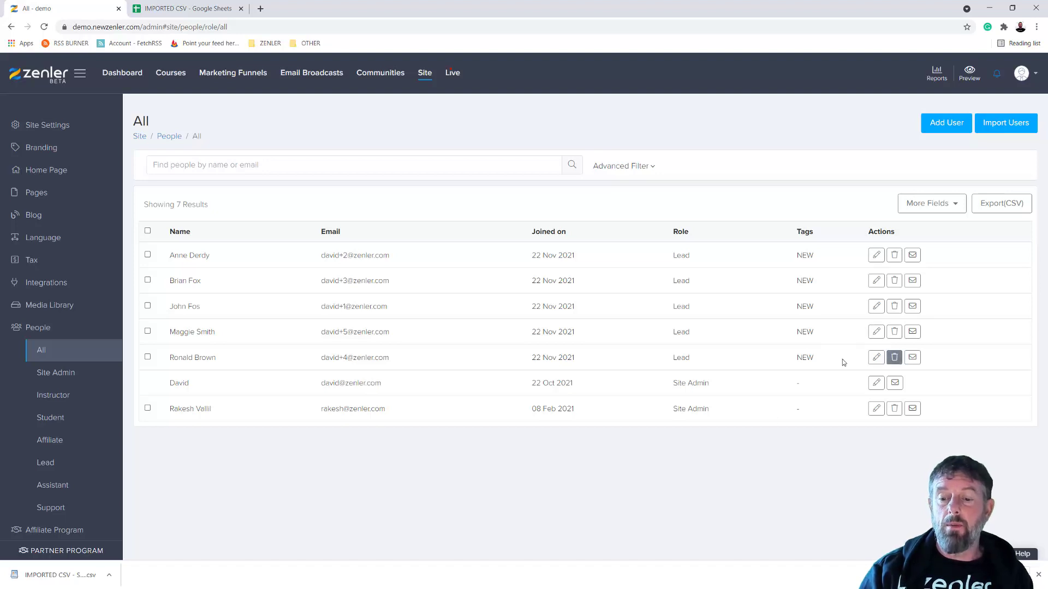
Delete all the imported leads tagged NEW from the people list, one after another.
click(894, 358)
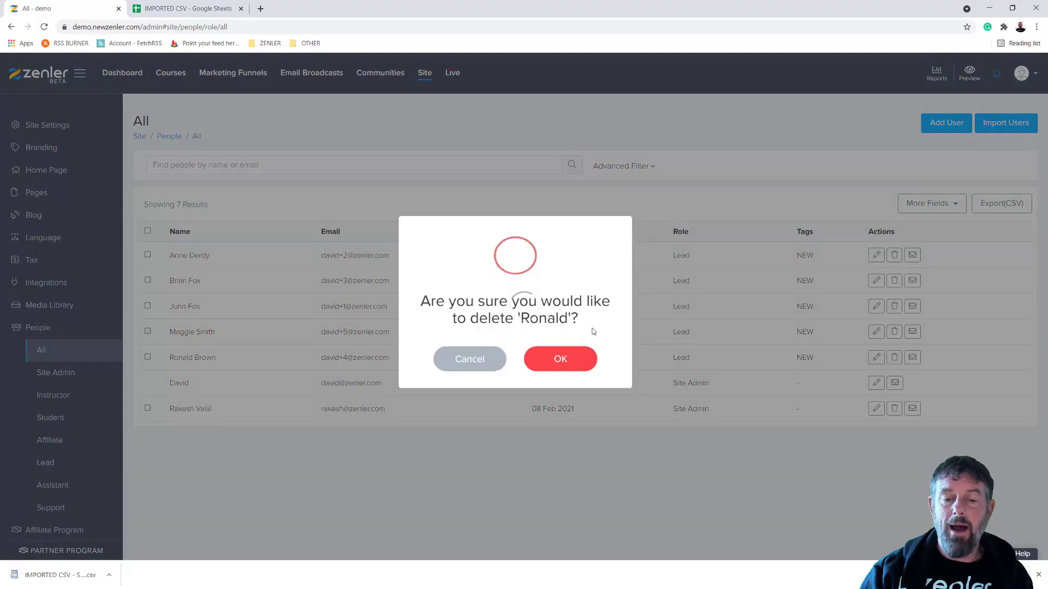
click(562, 362)
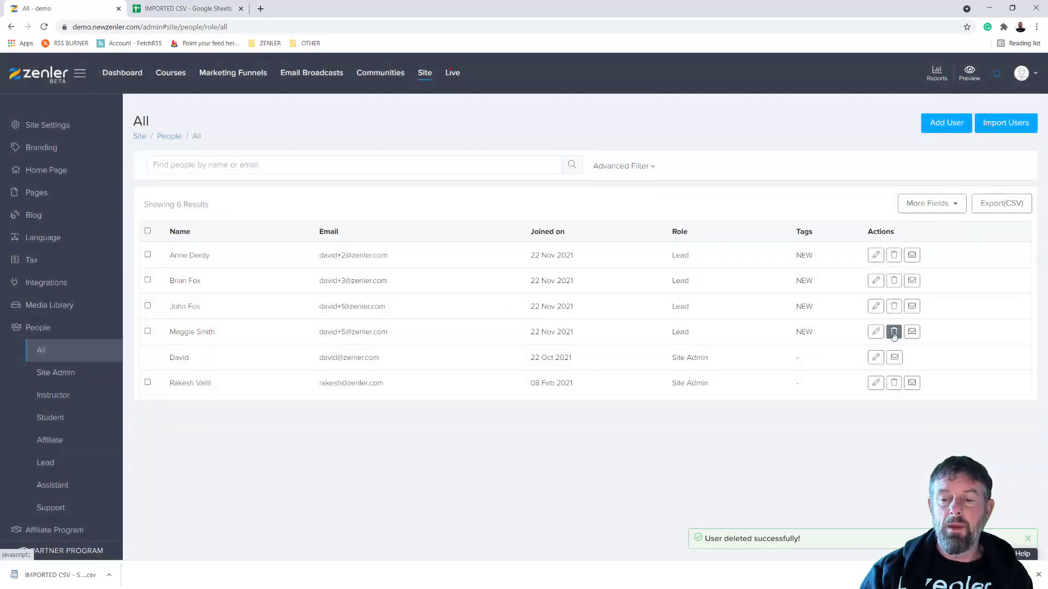
click(894, 332)
click(565, 359)
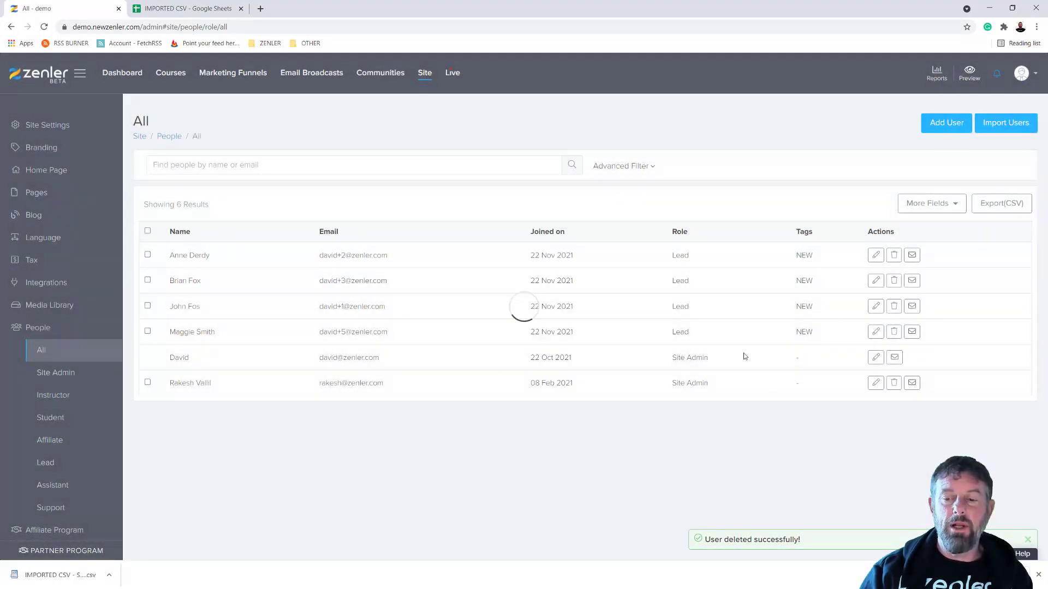
click(893, 307)
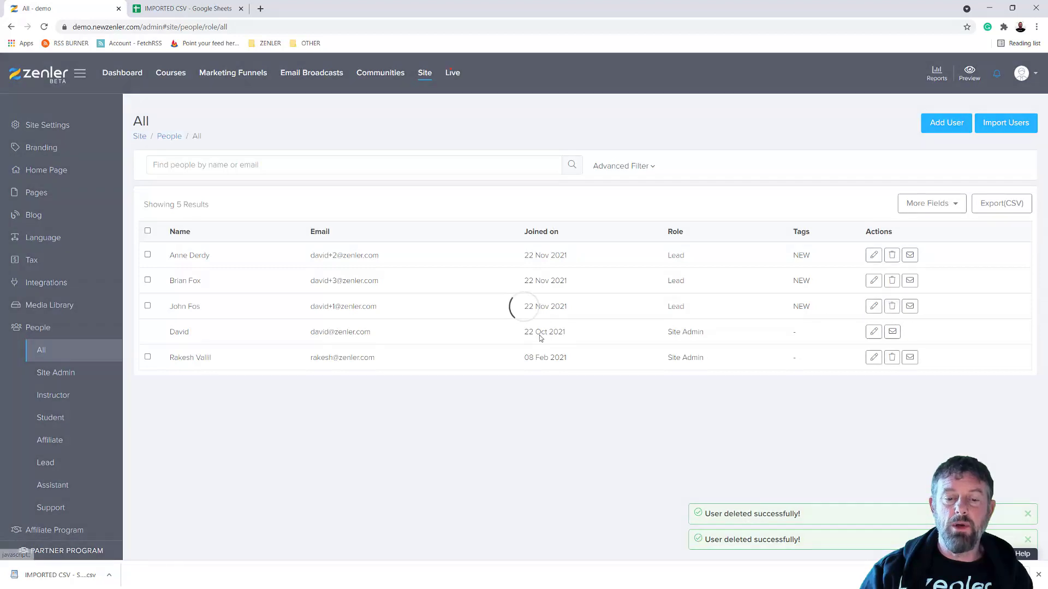
click(568, 361)
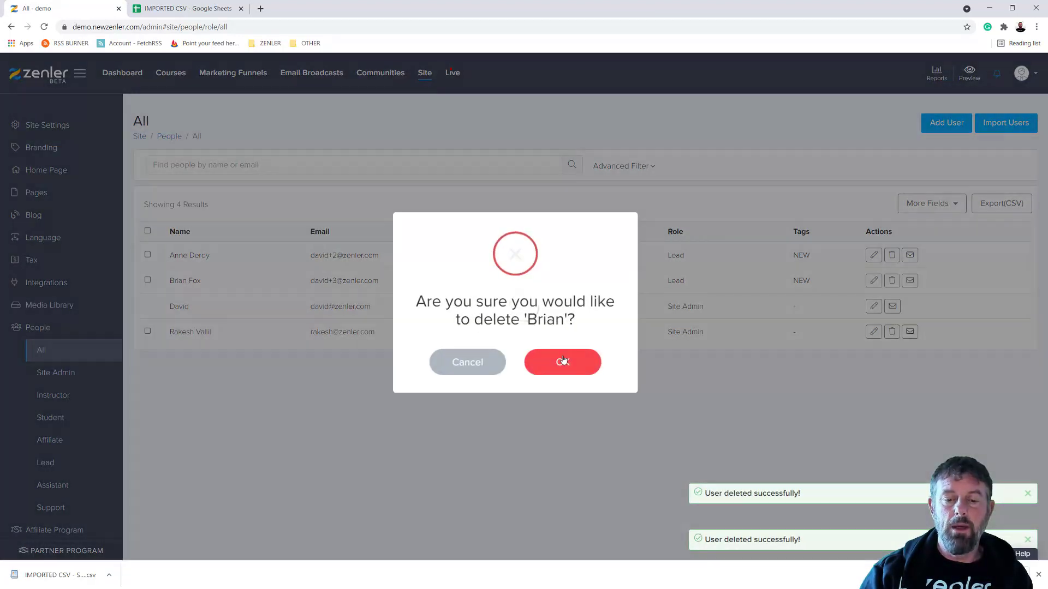
click(563, 364)
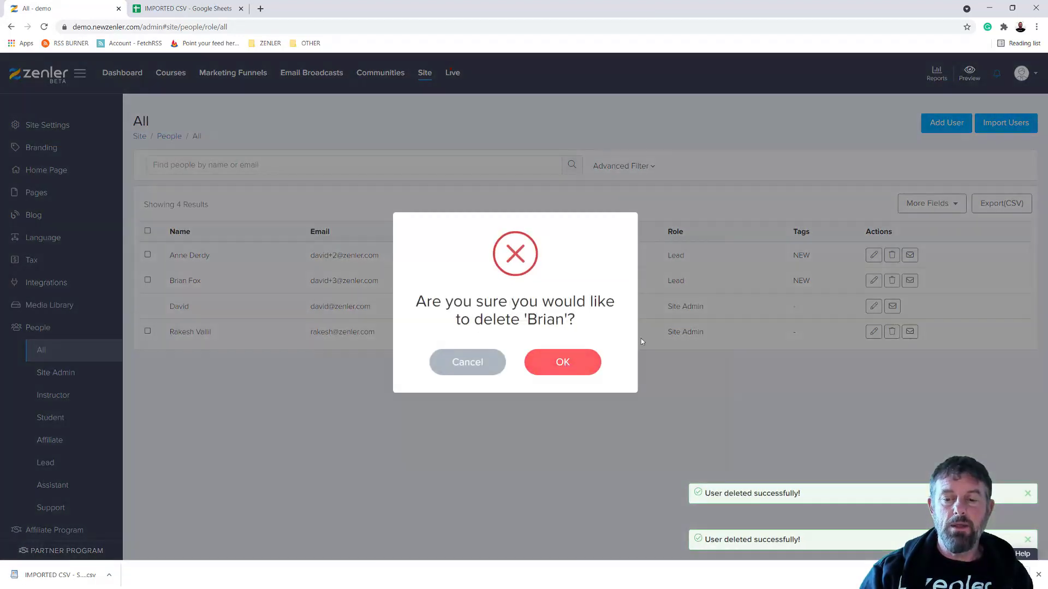
click(893, 257)
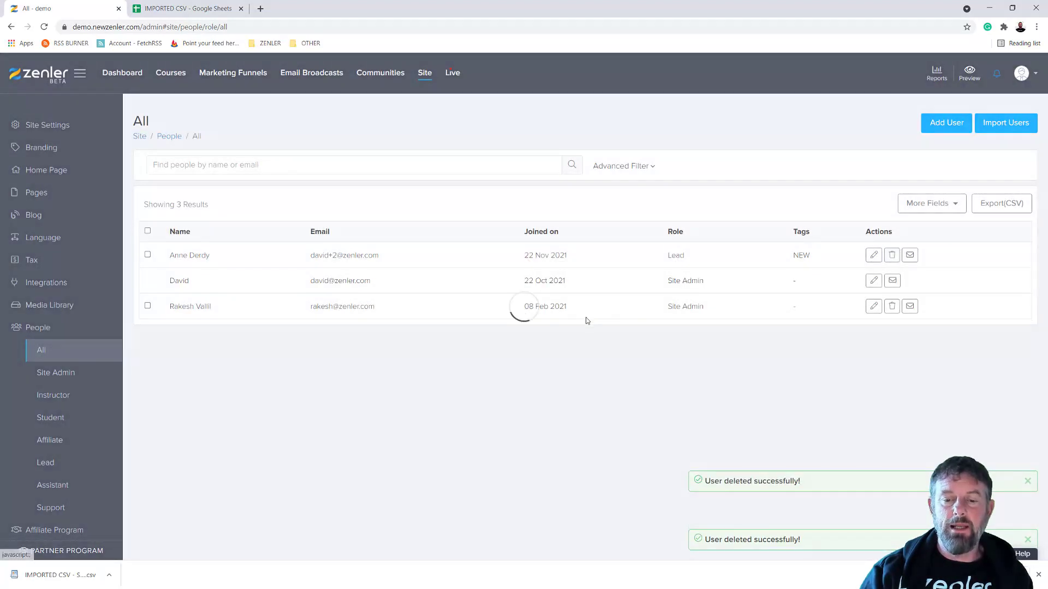
click(562, 361)
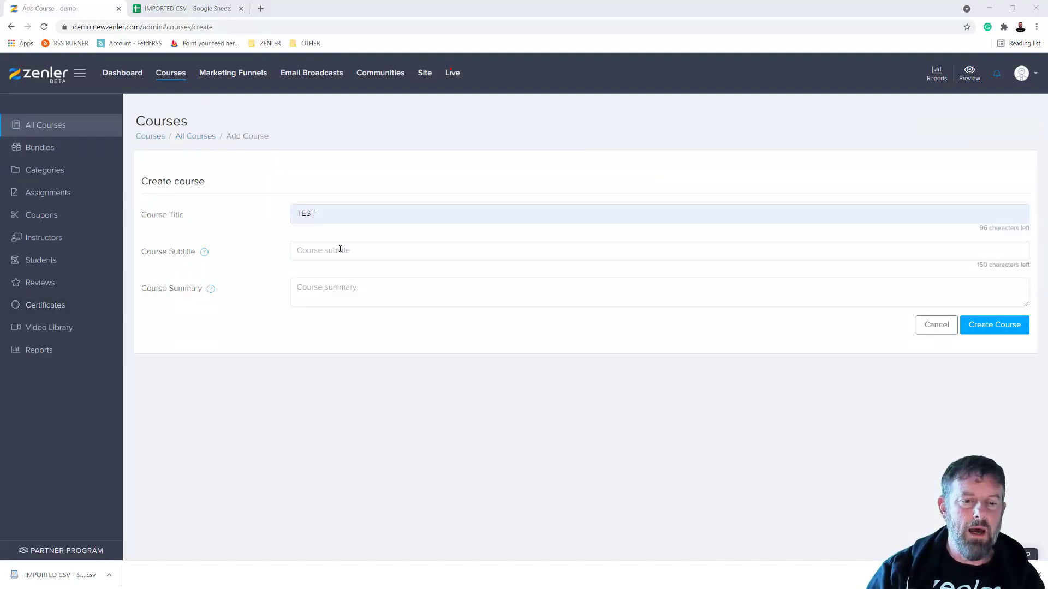
Create a course titled TEST and go to its automation rules.
click(990, 325)
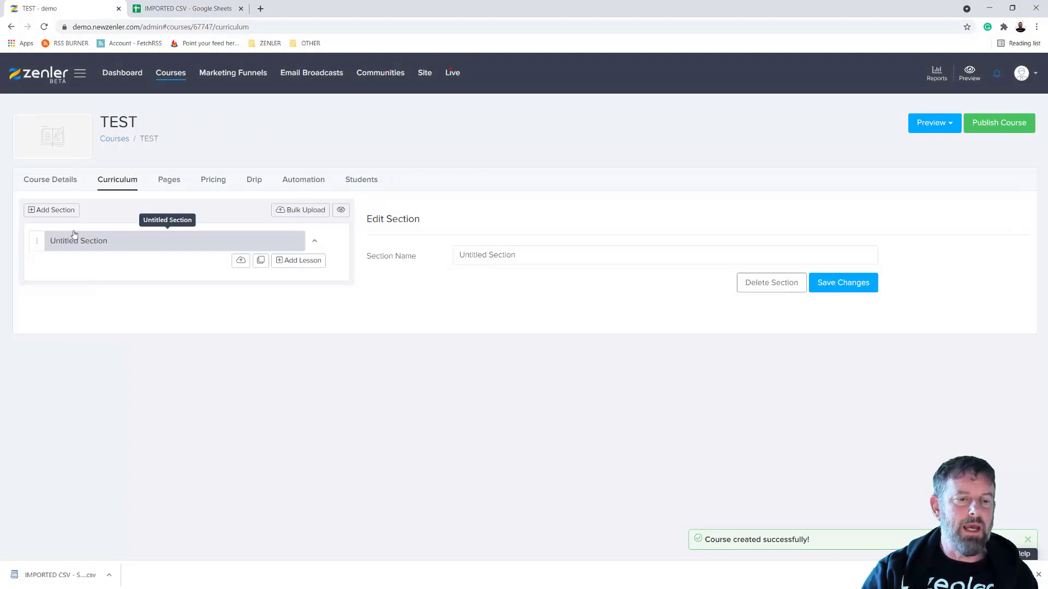
click(51, 183)
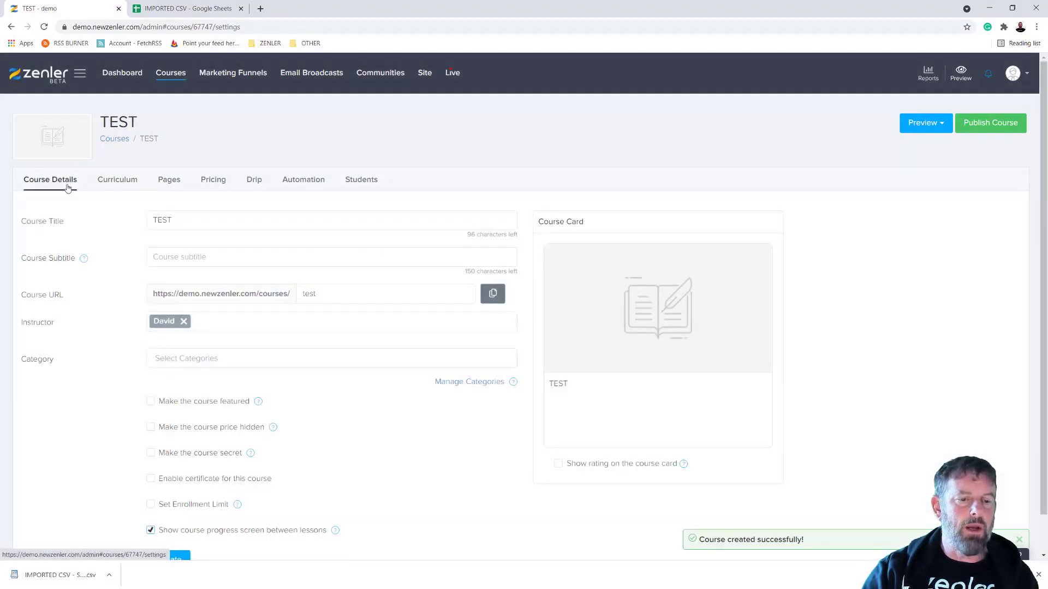
click(208, 183)
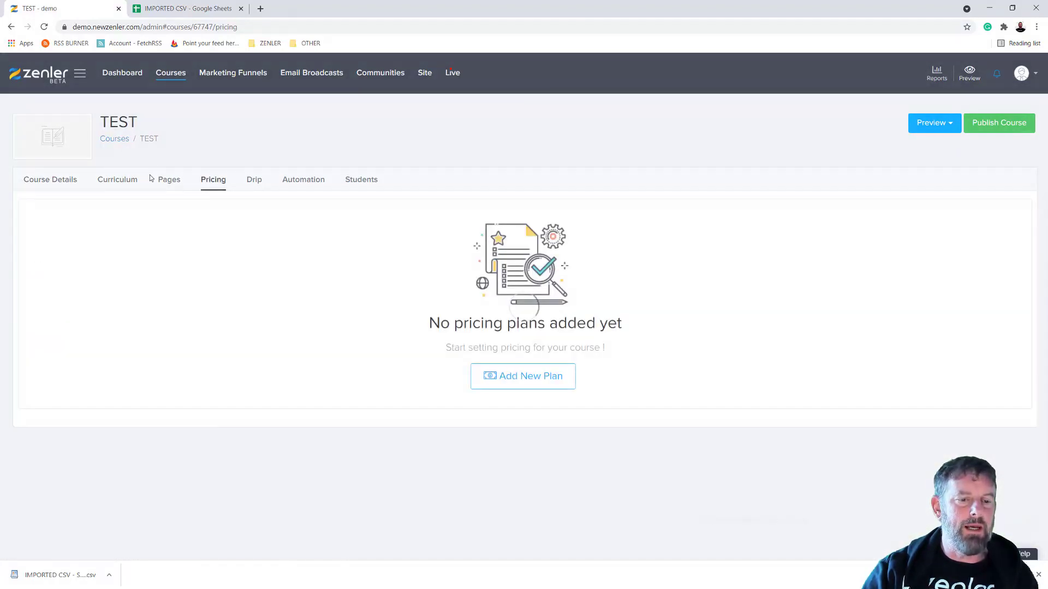
click(299, 184)
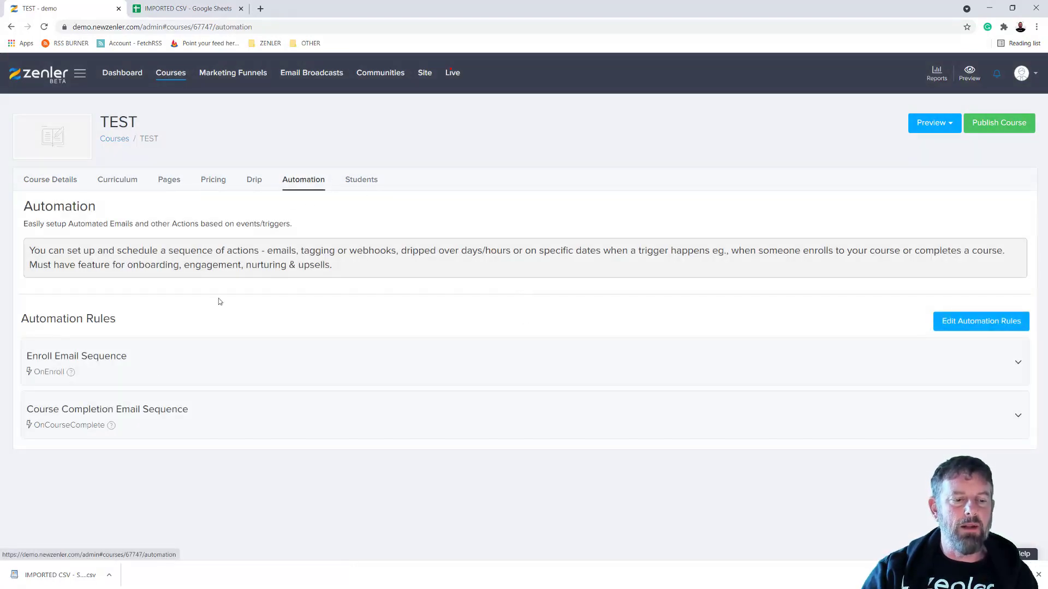
Expand the Enroll Email Sequence and open its Access Instructions Email action for editing.
click(215, 370)
scroll(189, 434, down, 1)
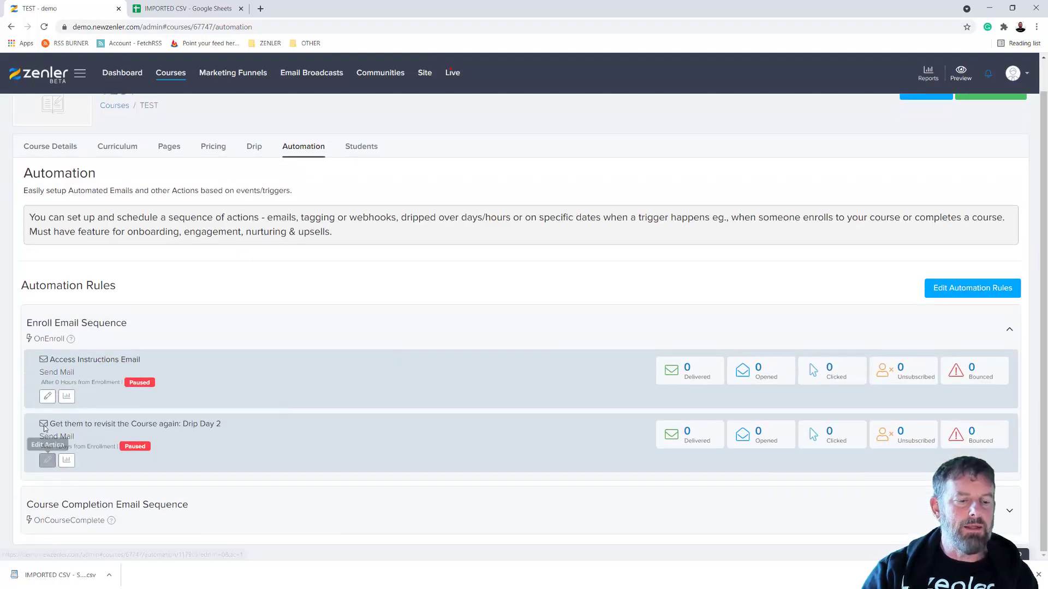
click(48, 396)
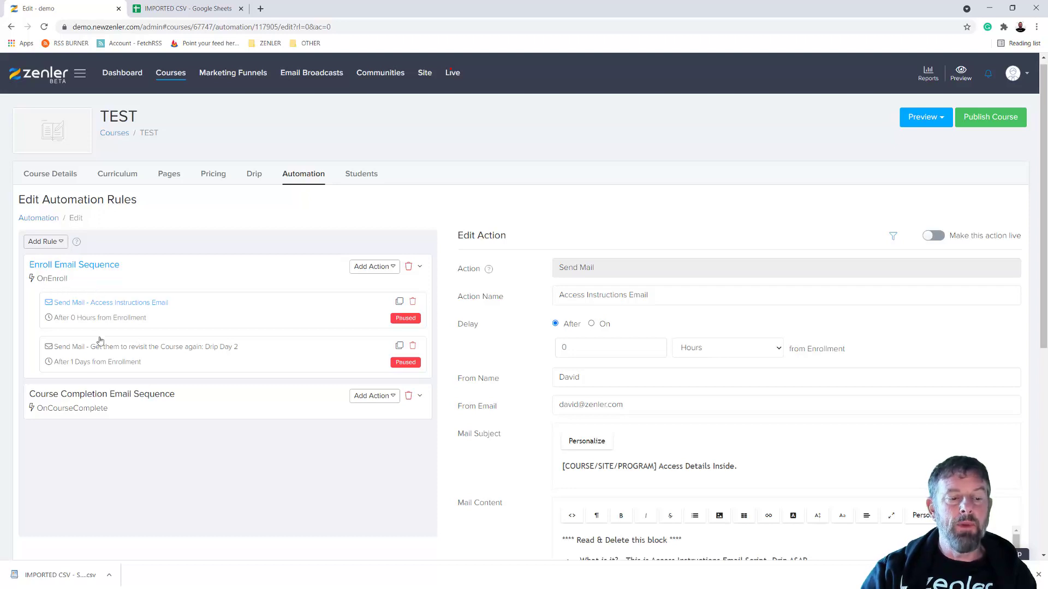
Add an Add Tag action to the Enroll Email Sequence with the tag NEW2.
click(391, 269)
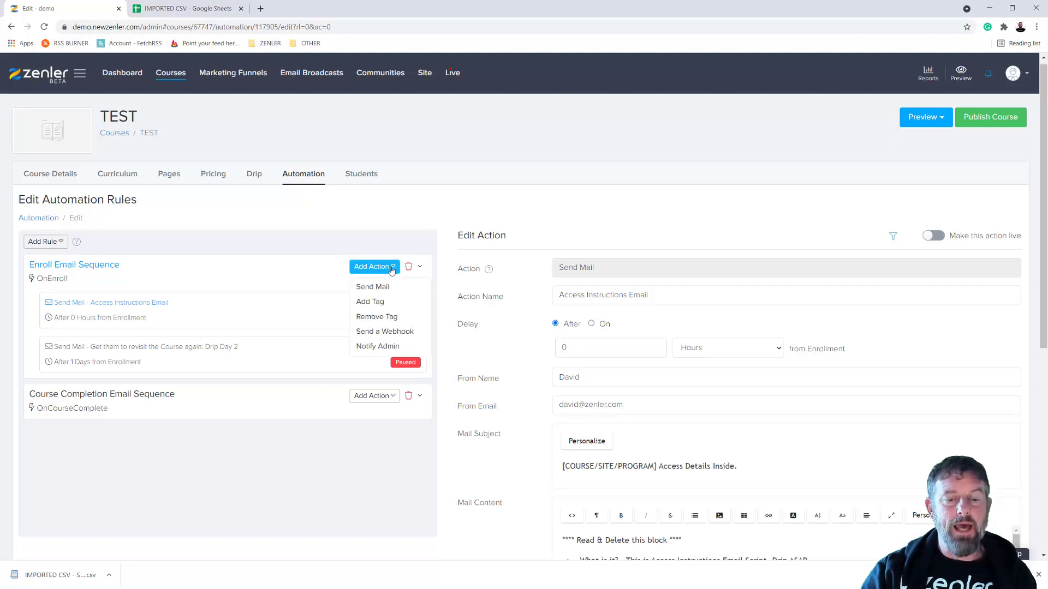
click(369, 302)
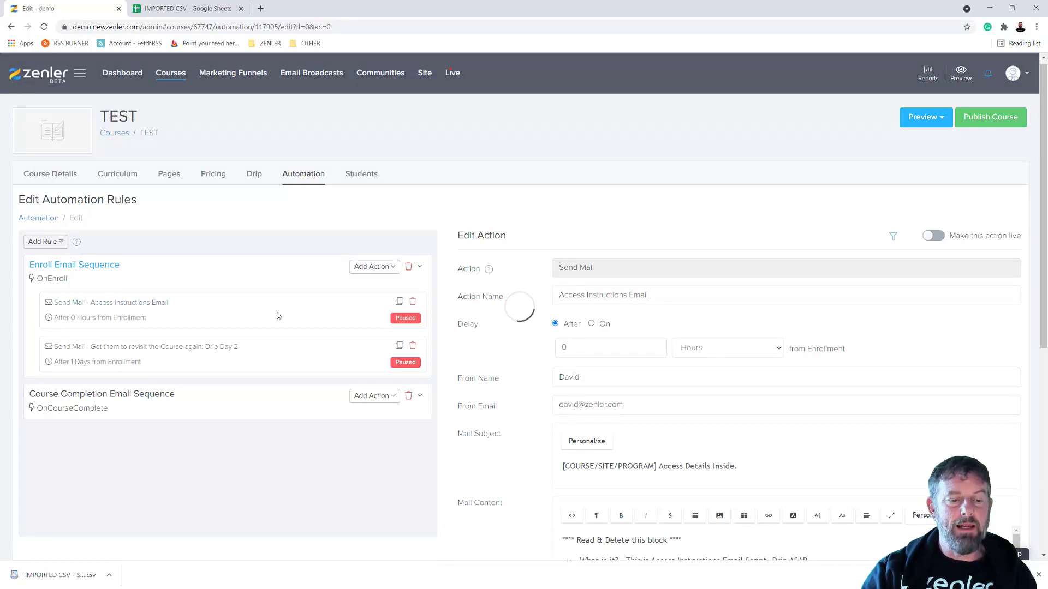
click(564, 378)
text(NEW)
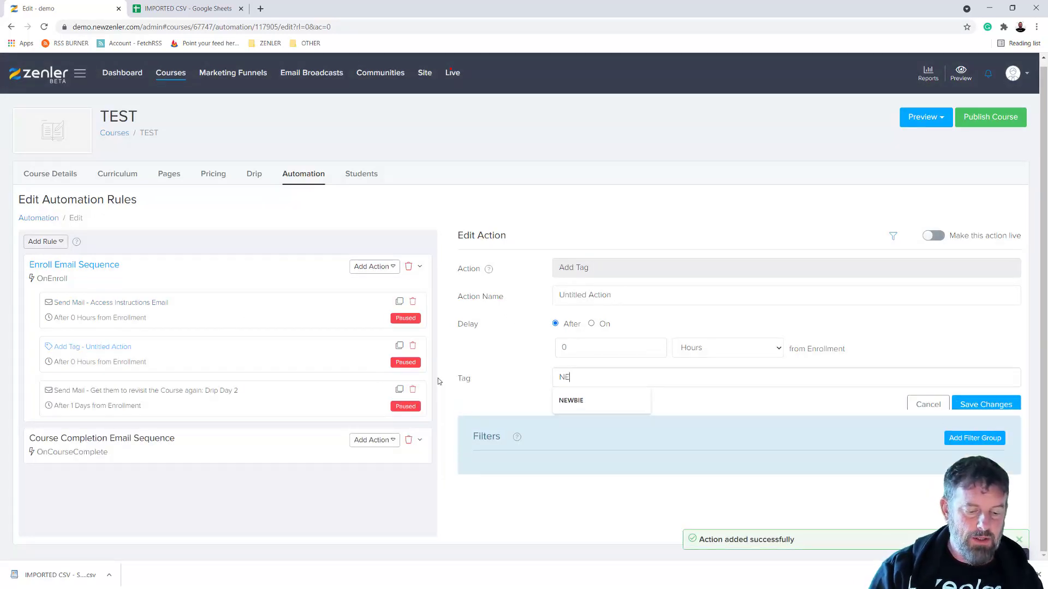
text(2)
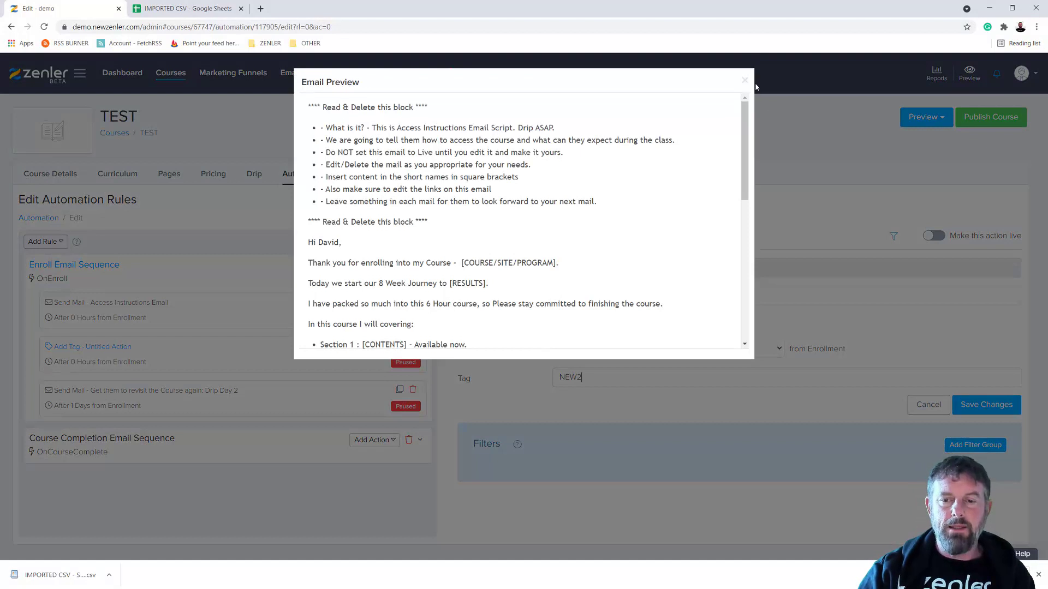
click(745, 80)
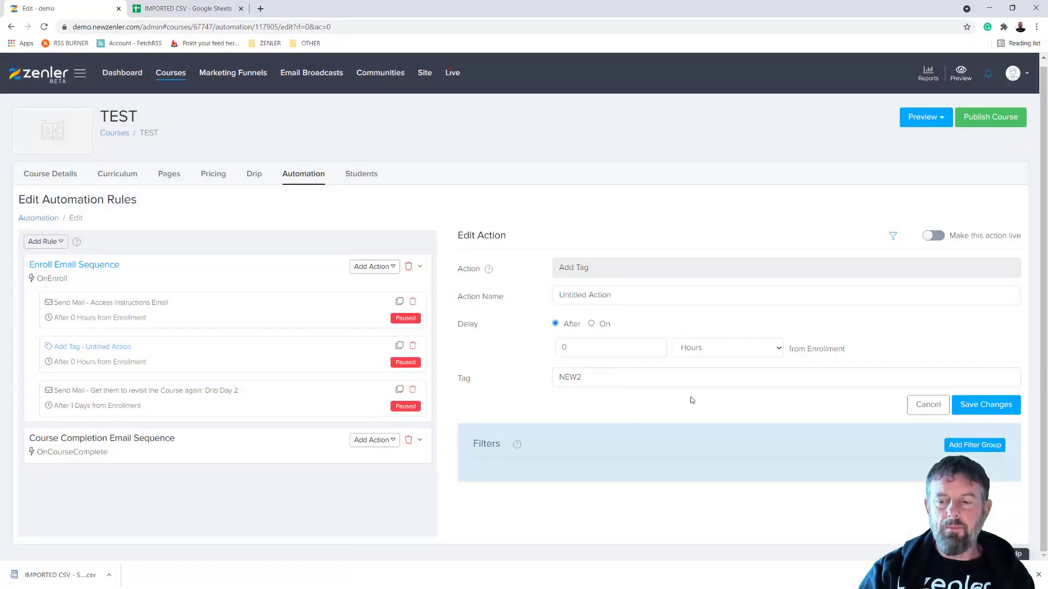
Save the Add Tag action, making it live and applying it to already enrolled students.
click(1004, 408)
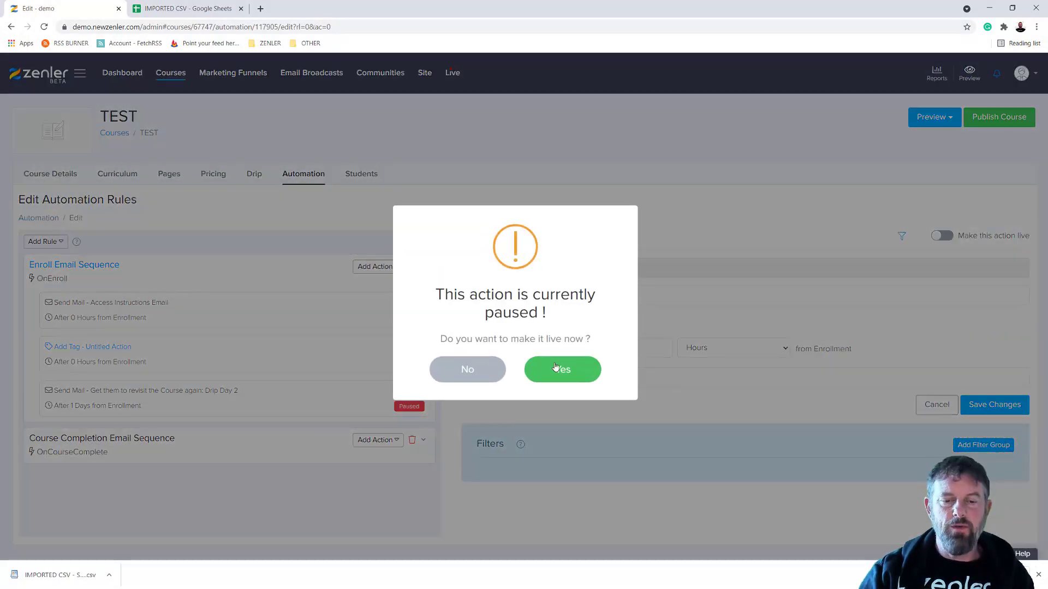
click(556, 368)
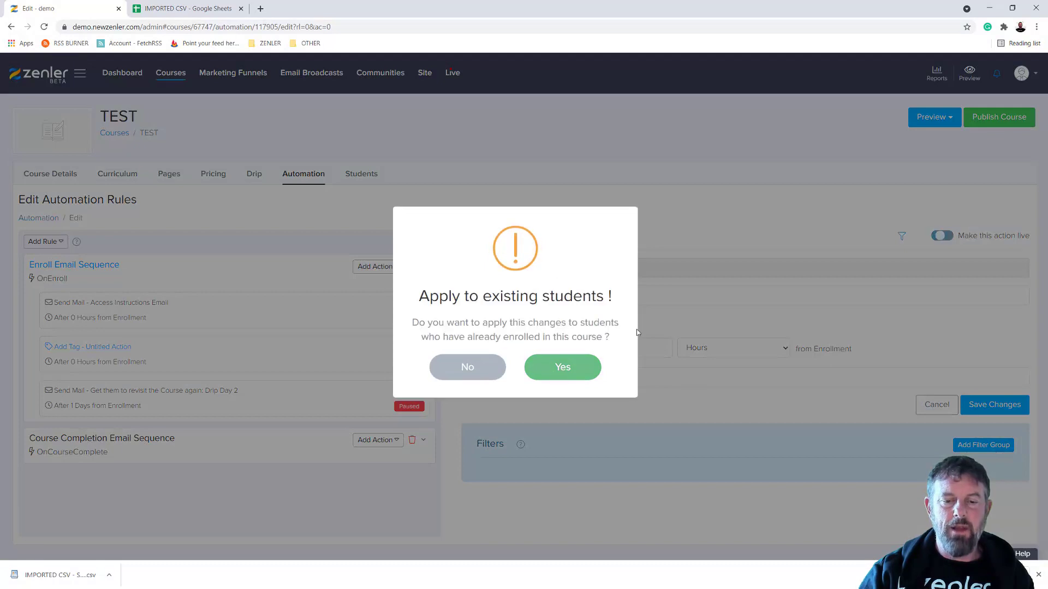
click(570, 373)
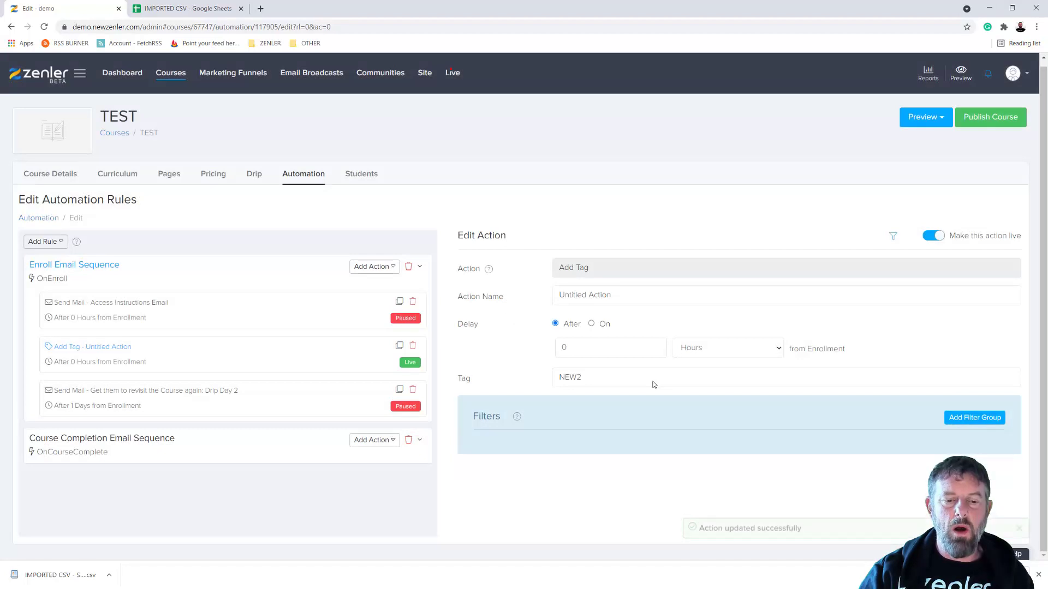
Make the Access Instructions Email action live and apply it to already enrolled students.
click(296, 311)
click(940, 239)
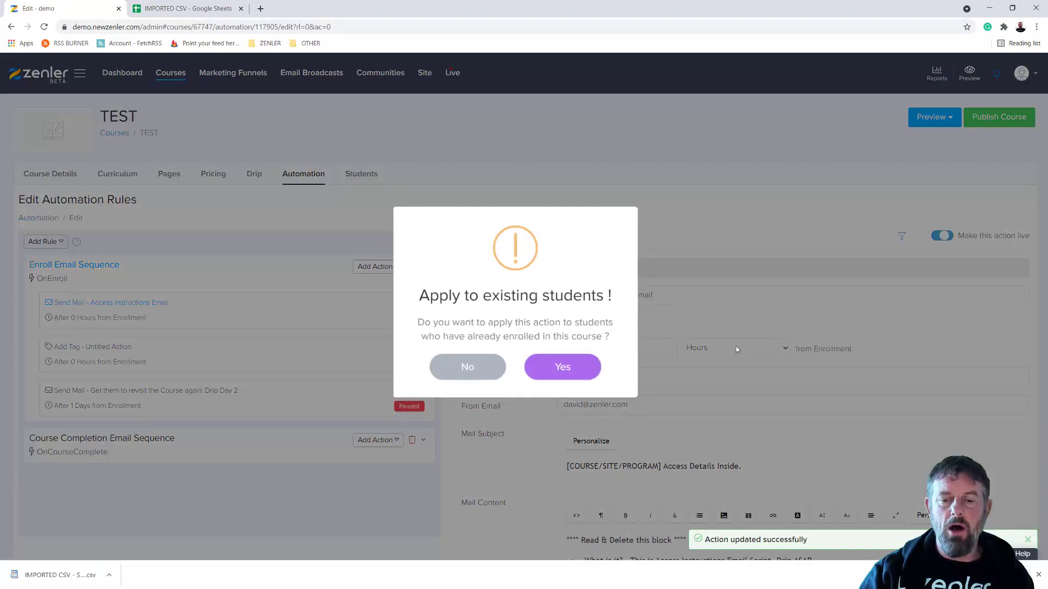
click(568, 369)
click(353, 409)
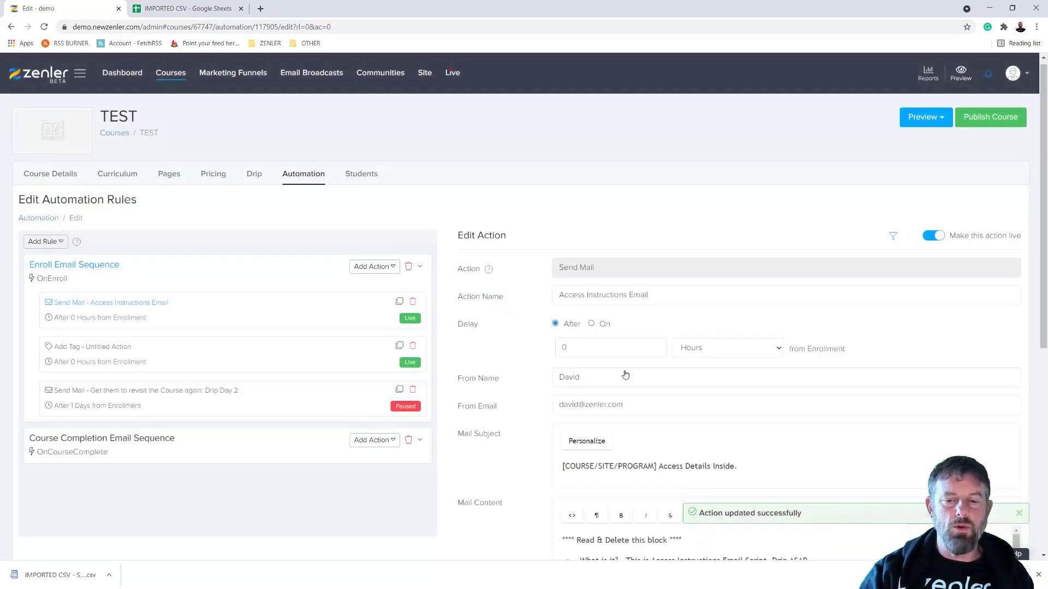
Make the email action "Get them to revisit the Course again: Drip Day 2" live and apply it to already enrolled students.
click(933, 238)
click(562, 369)
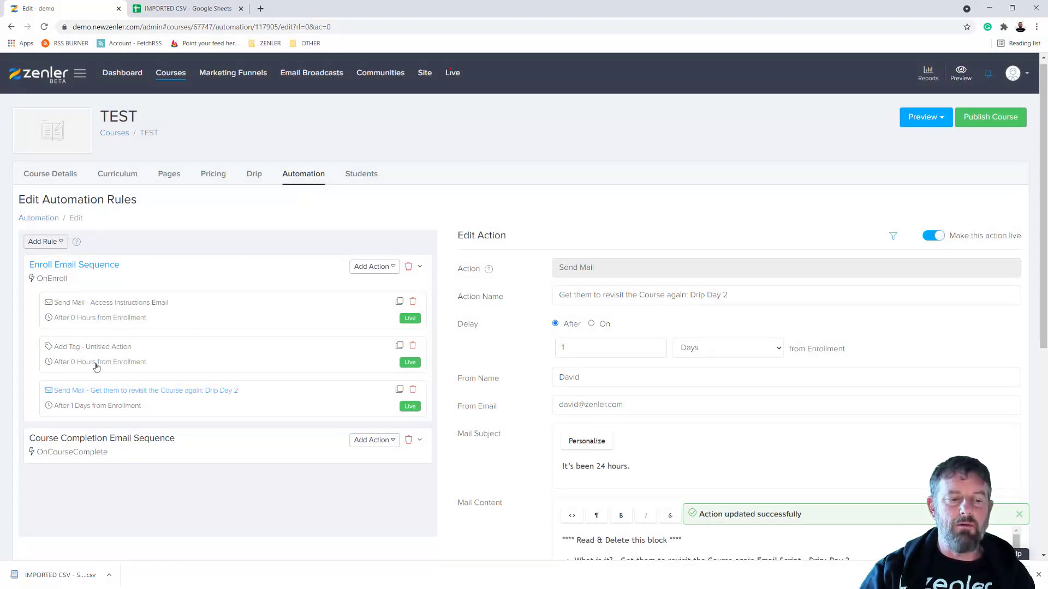
Reopen the Add Tag action of the Enroll Email Sequence and copy its tag.
click(194, 352)
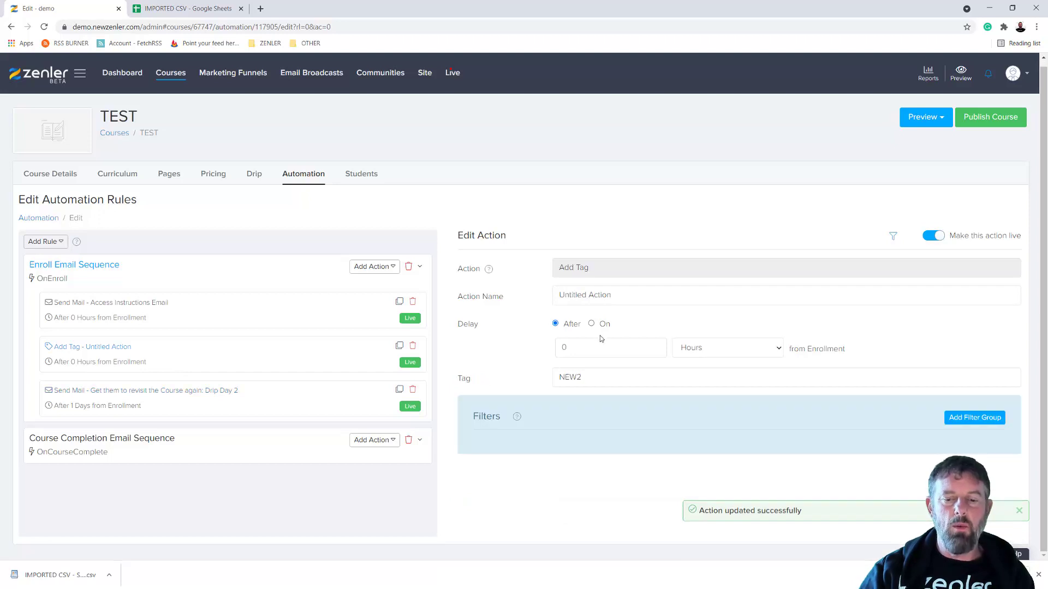
double_click(576, 378)
click(564, 485)
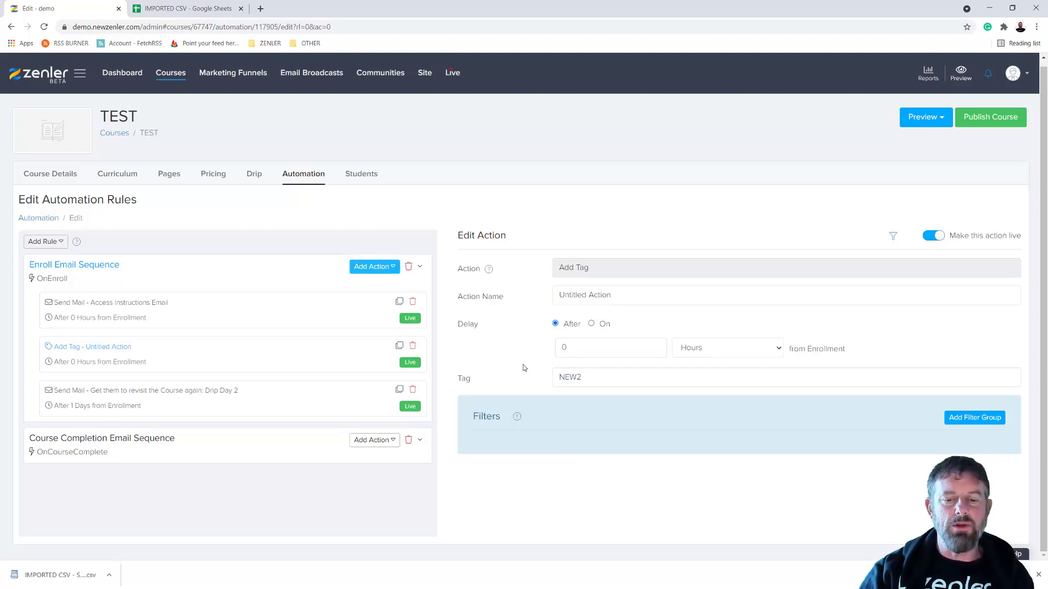
drag(584, 377, 541, 378)
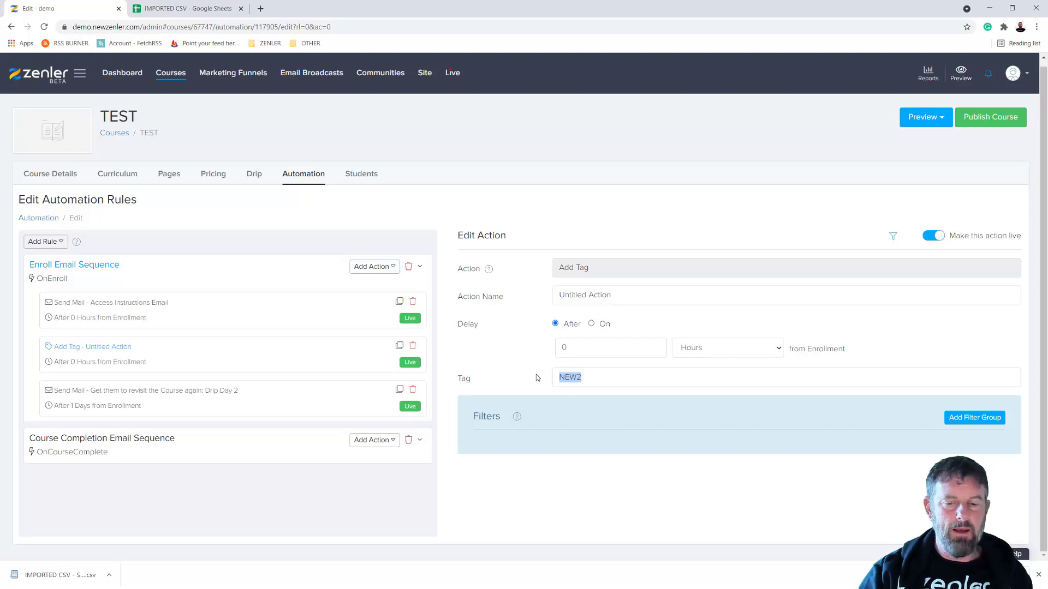
key(ctrl+c)
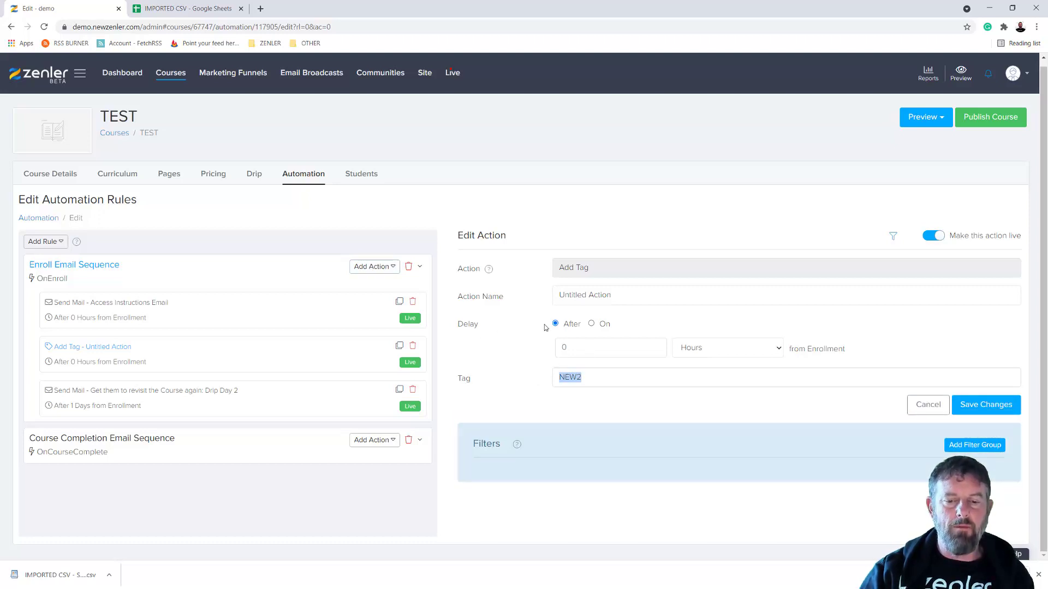
Add a Remove Tag action to the Enroll Email Sequence for the tag NEW2, delayed 7 days from enrollment.
click(373, 267)
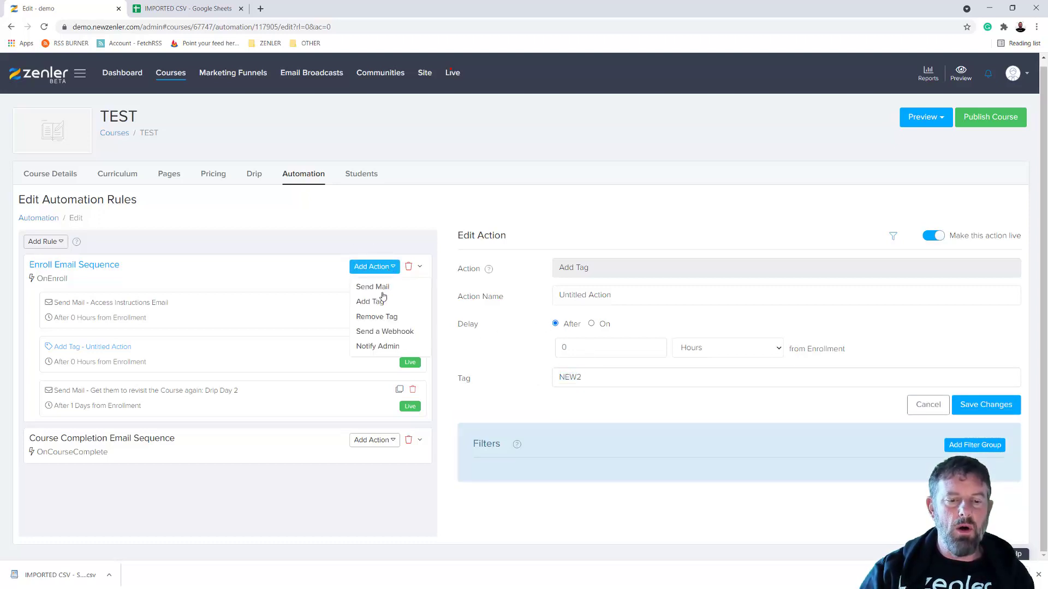
click(374, 317)
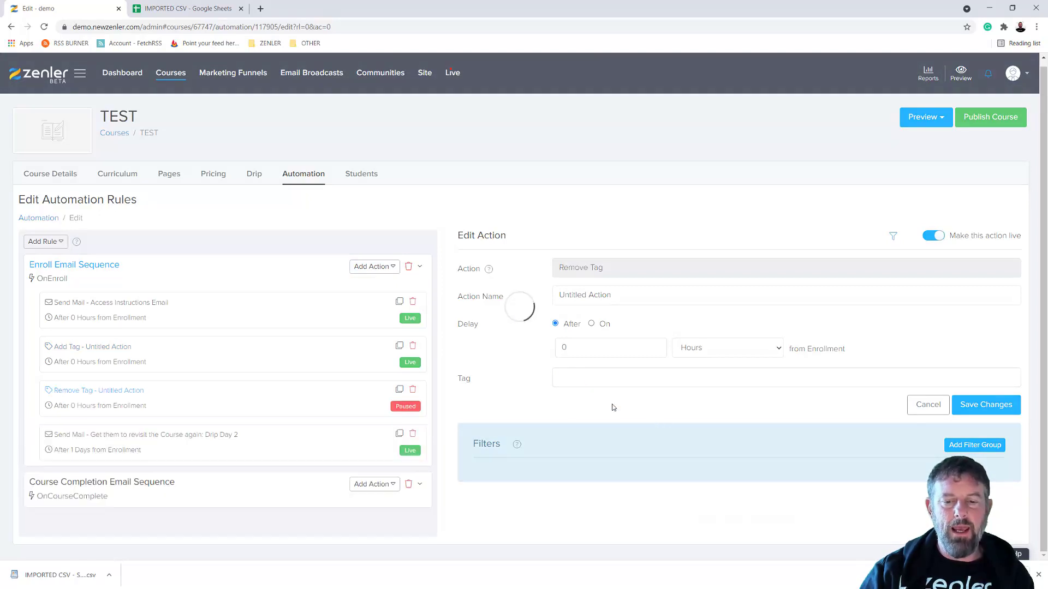
click(584, 380)
click(578, 441)
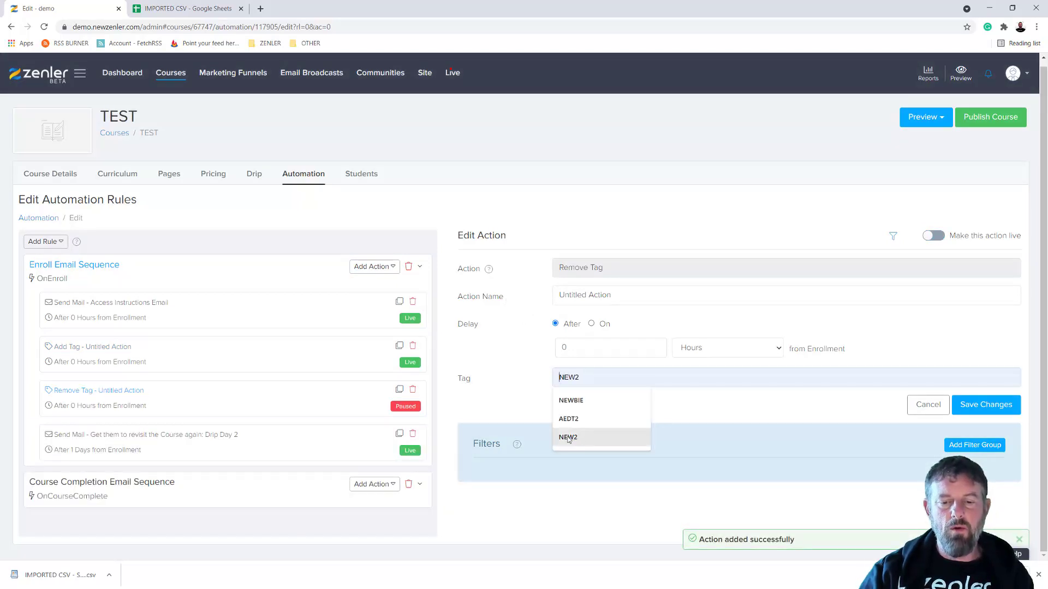
click(568, 439)
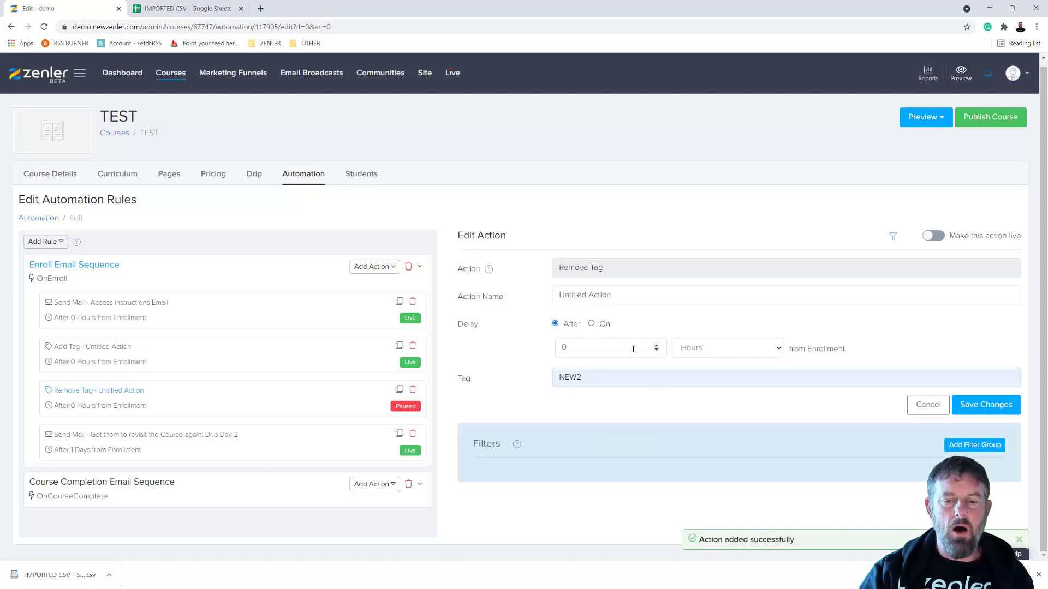
click(712, 354)
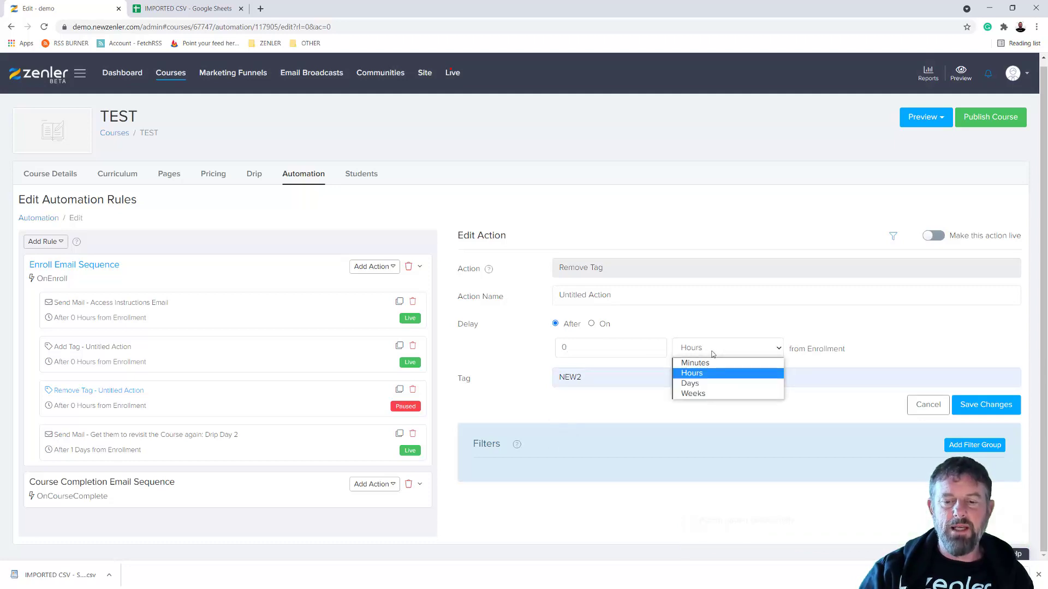
click(694, 384)
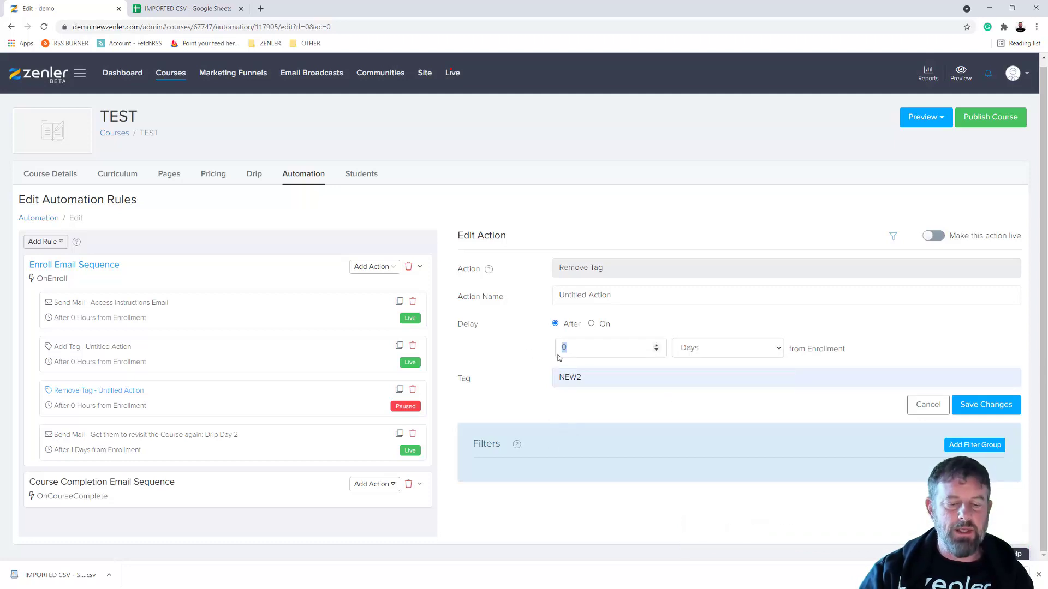
text(7)
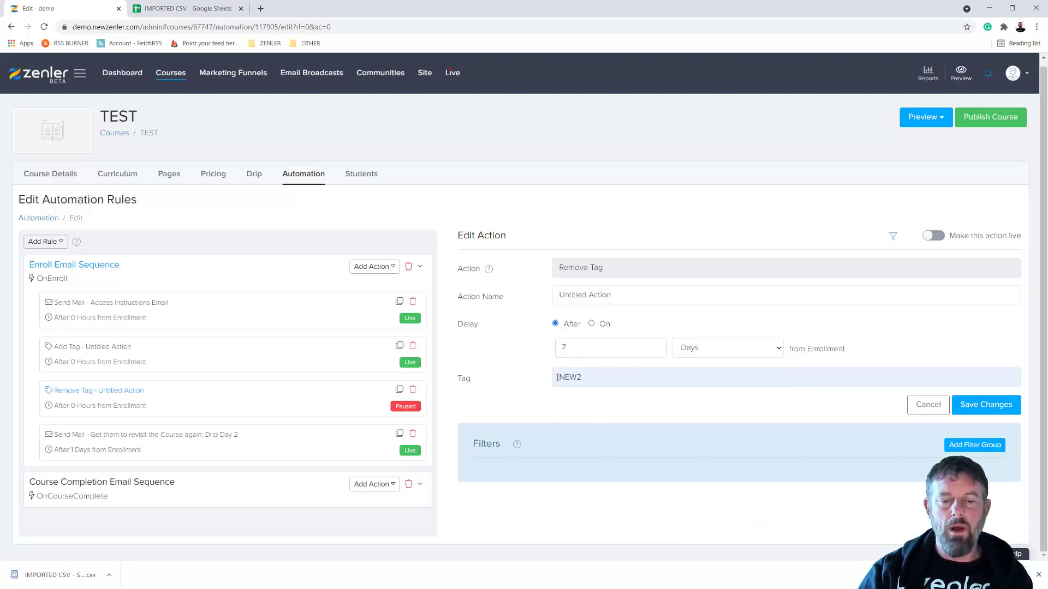
Save the Remove Tag action, making it live and applying it to already enrolled students.
drag(579, 379, 546, 381)
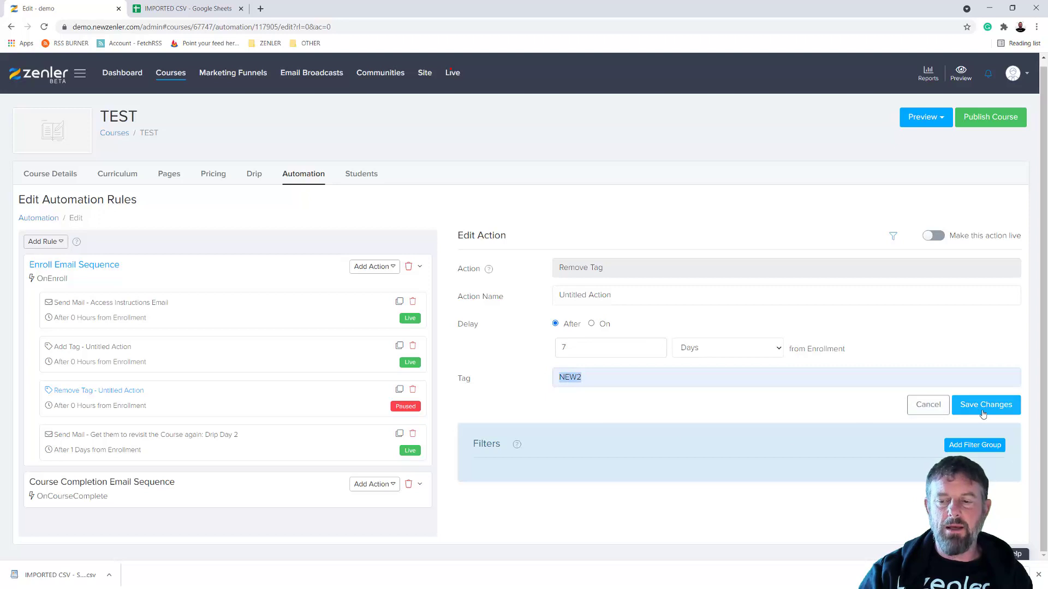
click(986, 405)
click(578, 368)
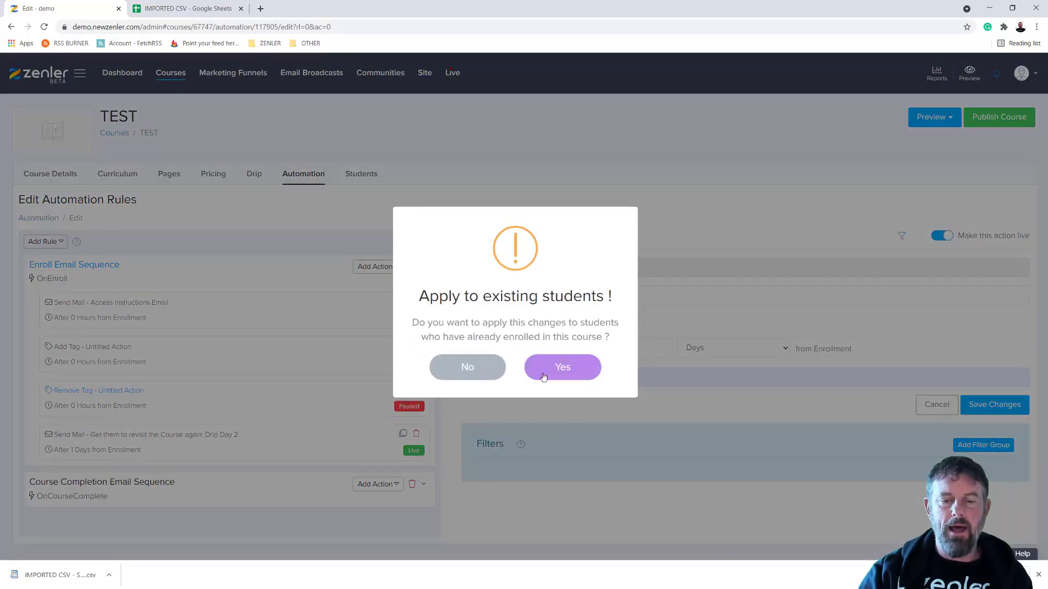
click(563, 367)
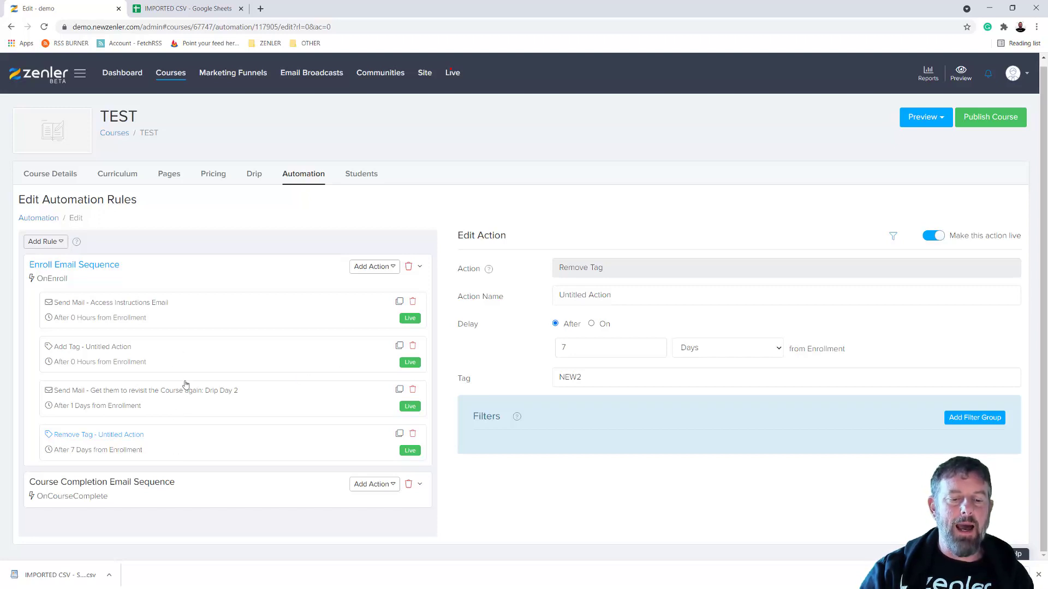
Expand the Course Completion Email Sequence and review its available actions and the triggers offered for new rules.
click(96, 500)
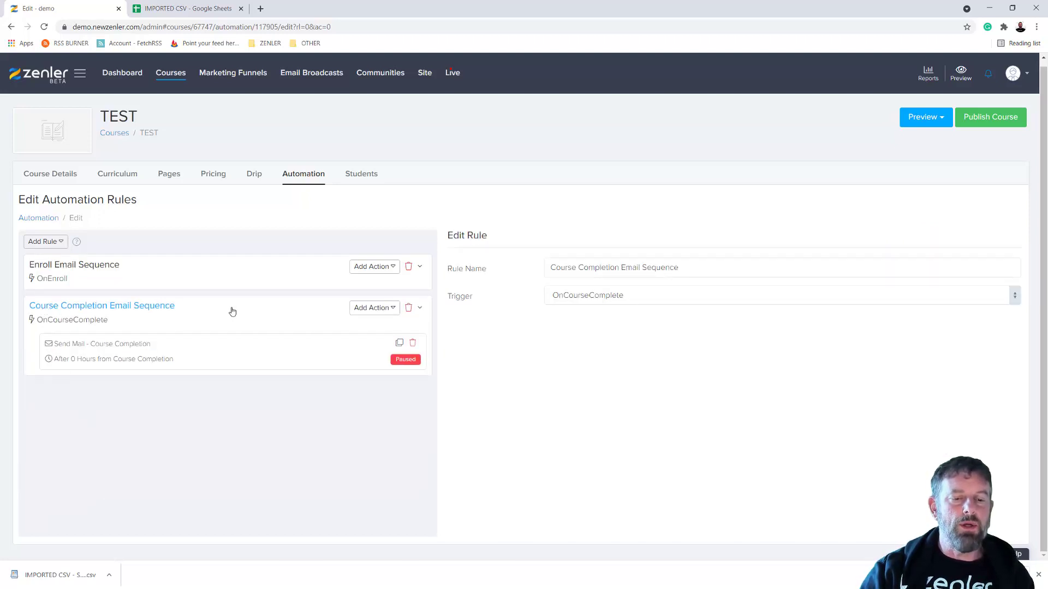
click(390, 309)
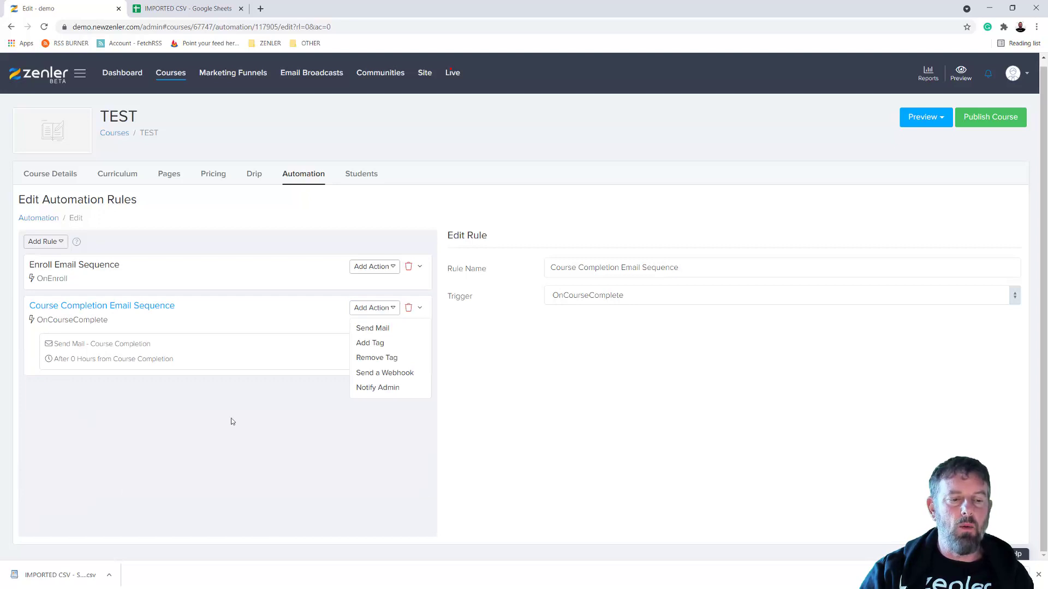
click(56, 242)
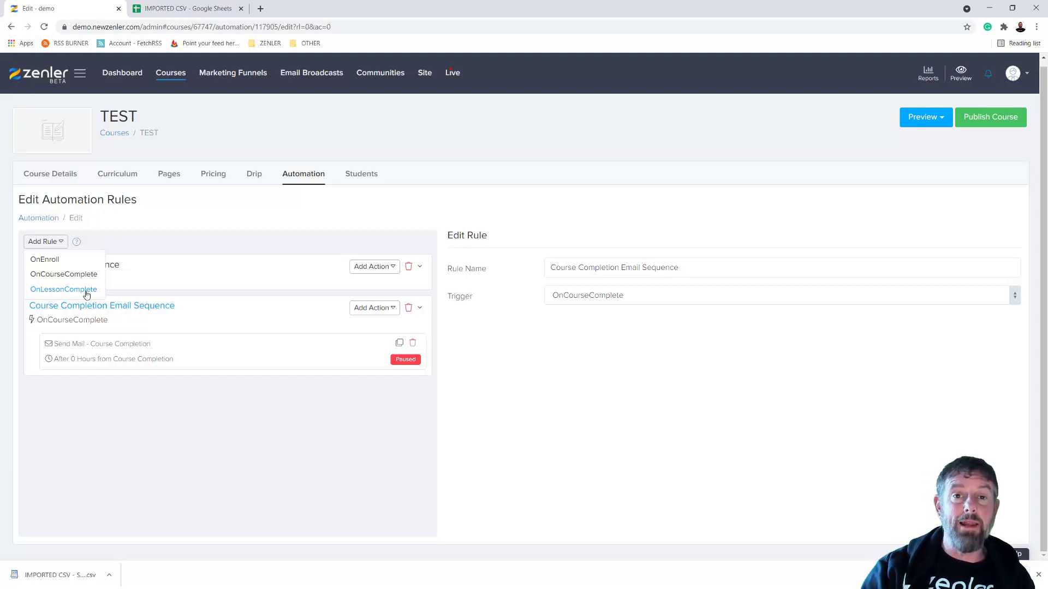
click(226, 417)
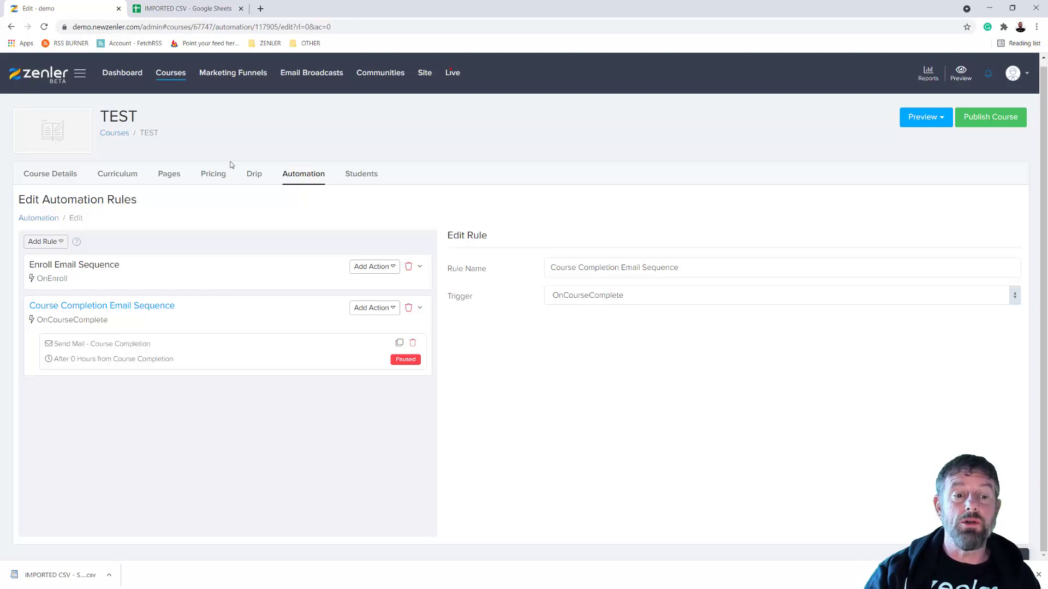
Create a Lead Magnet marketing funnel named TEST with the Classic theme.
click(233, 73)
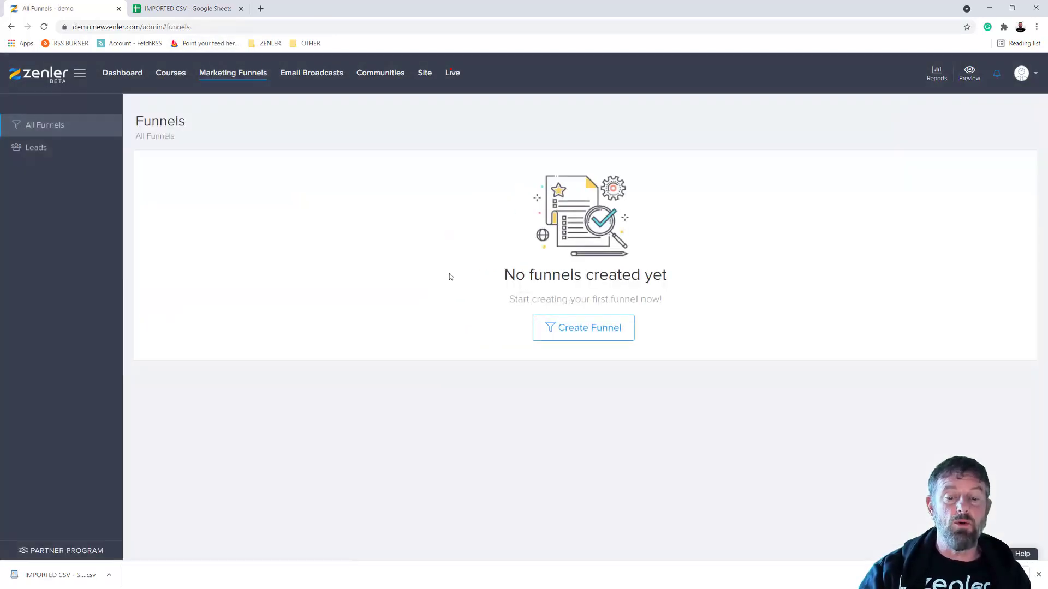
click(600, 329)
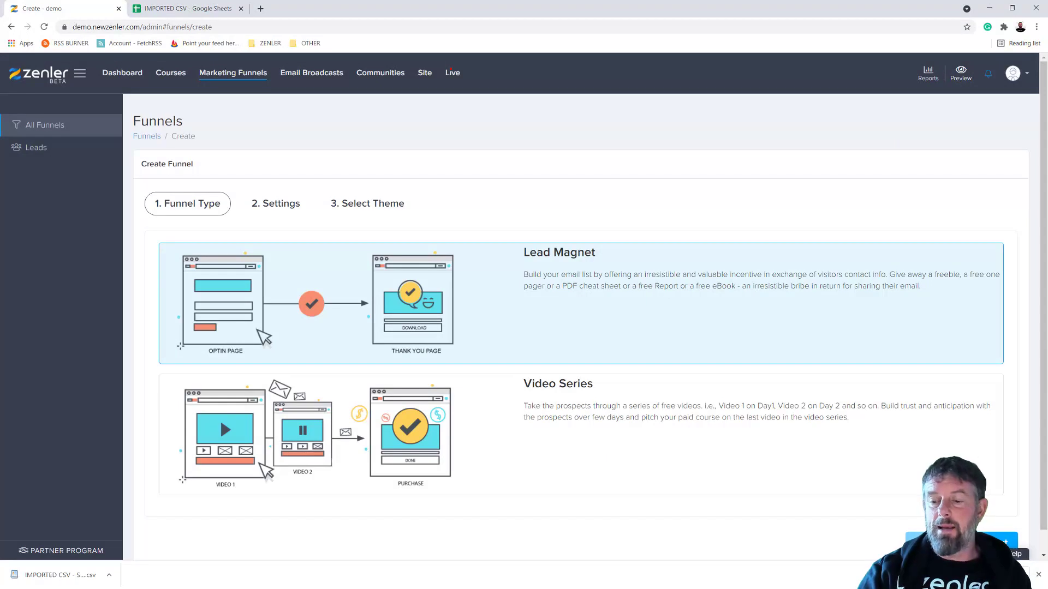
click(1001, 544)
click(548, 249)
text(test)
click(540, 295)
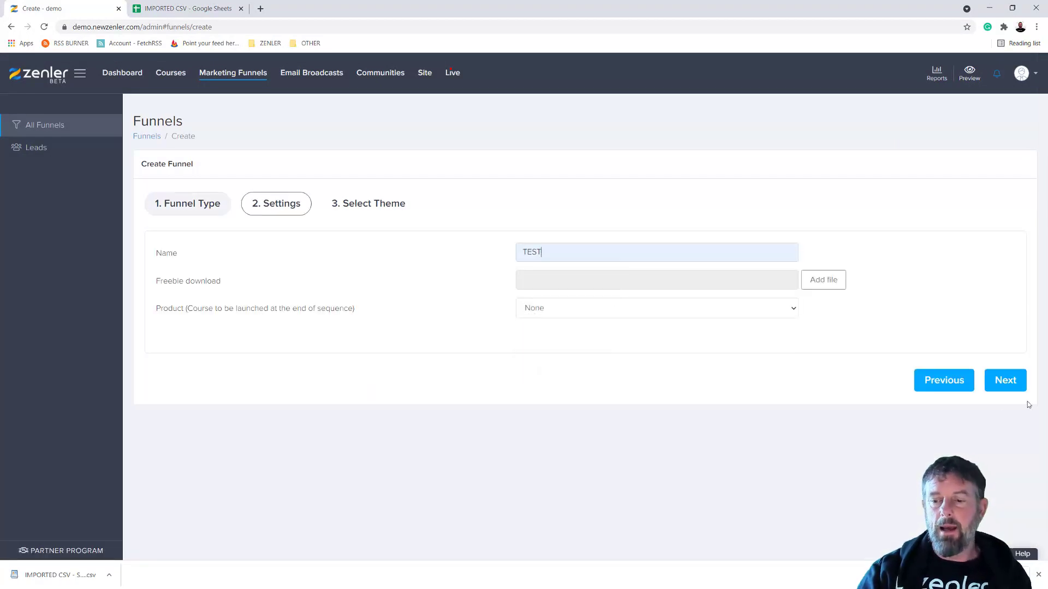
click(1006, 381)
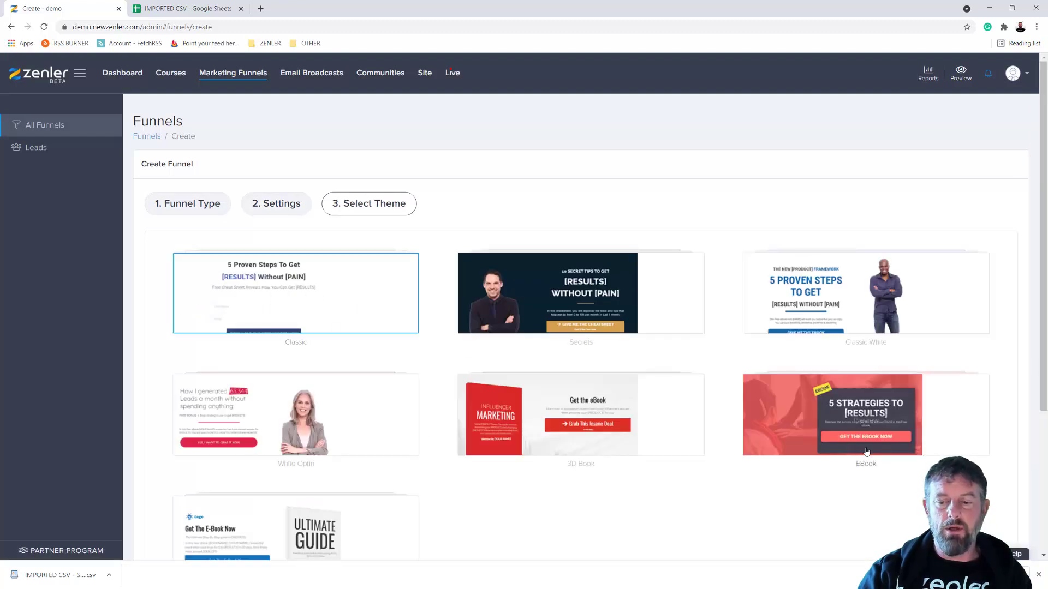
scroll(863, 420, down, 4)
click(991, 525)
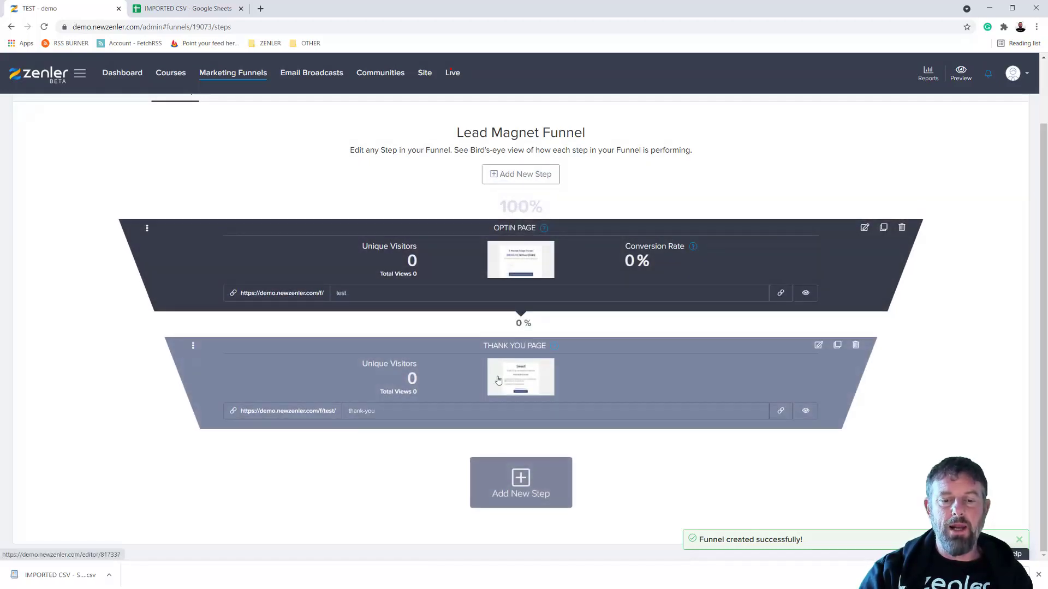
Open the TEST funnel's automation, expand the Email Drip Sequence and open its Access Instructions Email action for editing.
scroll(367, 192, up, 2)
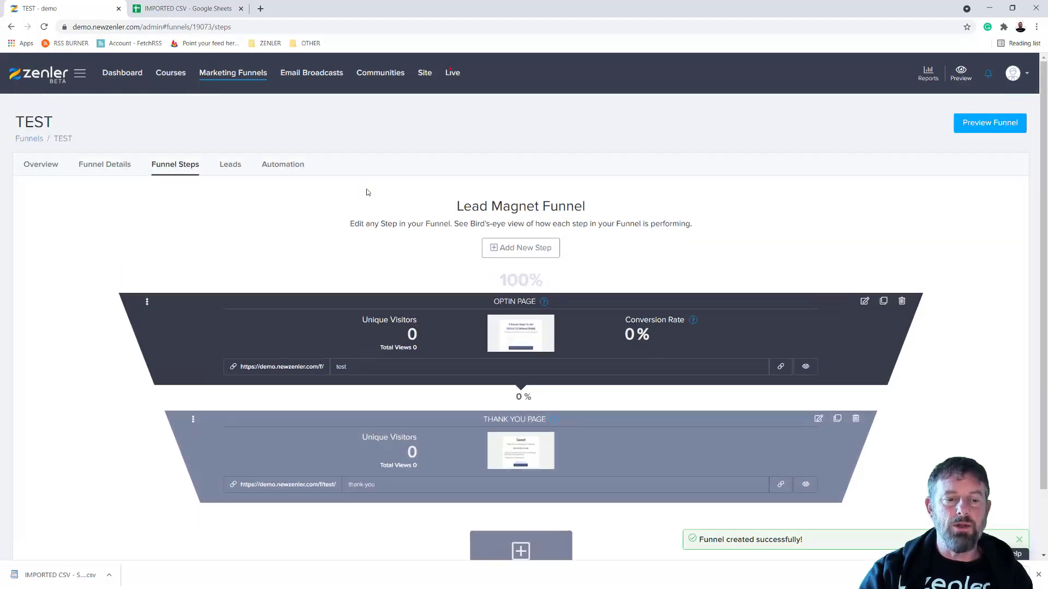
click(274, 171)
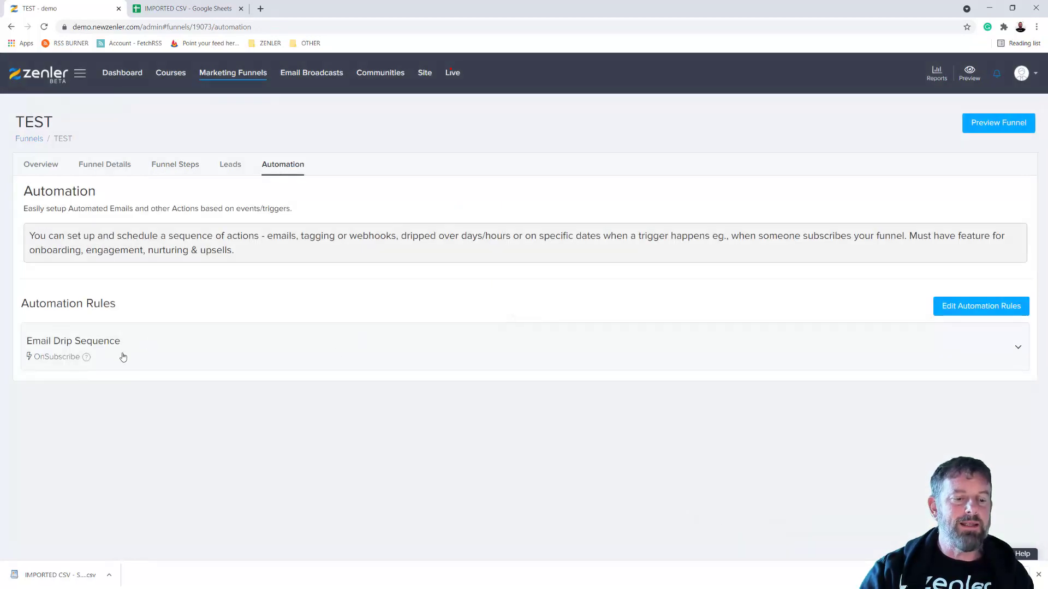
click(148, 343)
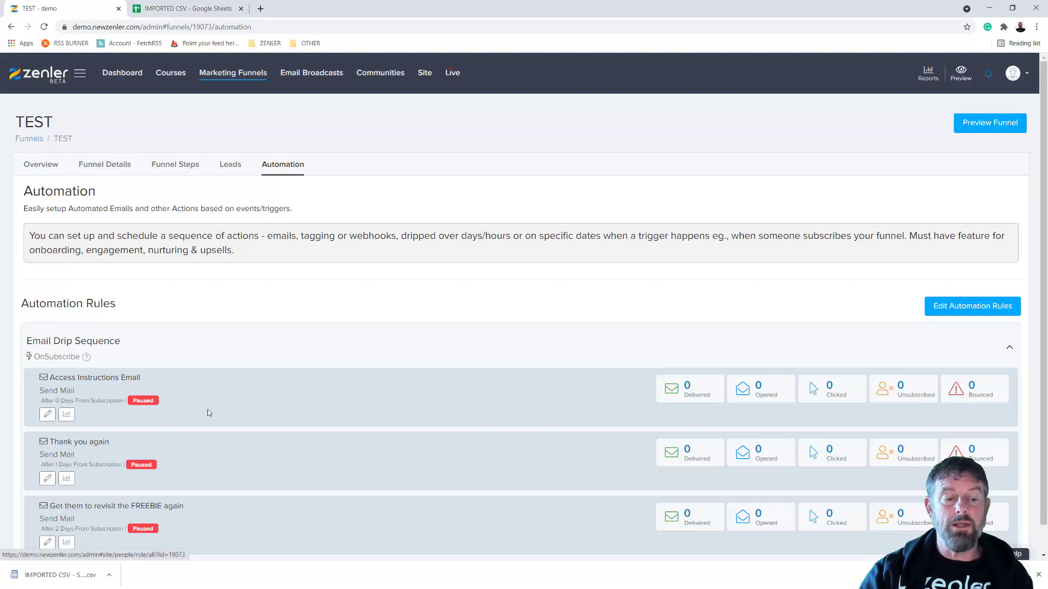
click(48, 414)
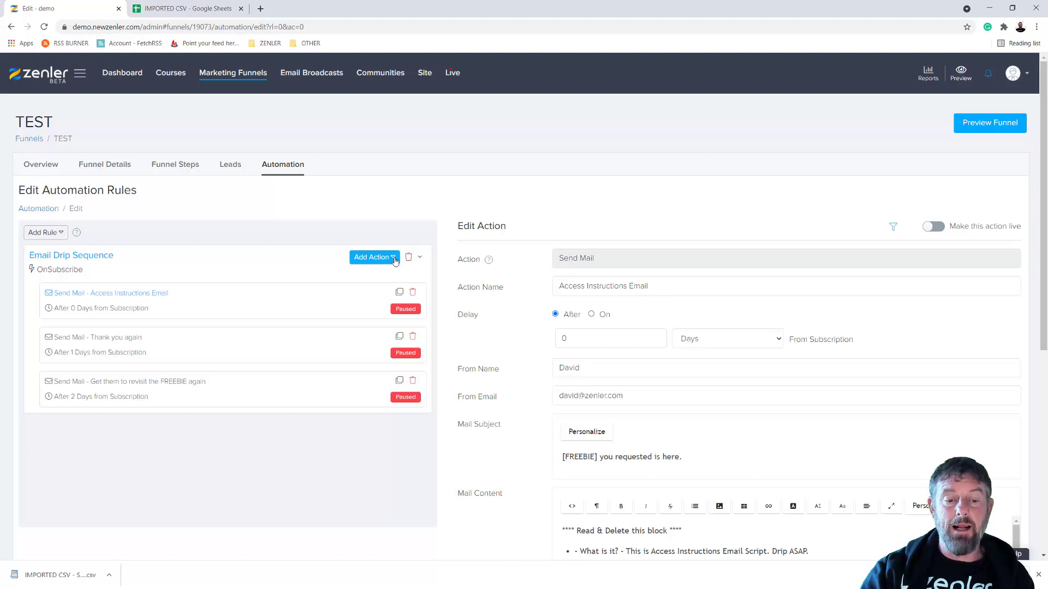
Add an Add Tag action to the Email Drip Sequence with the tag FUNNELTAG.
click(374, 257)
click(364, 298)
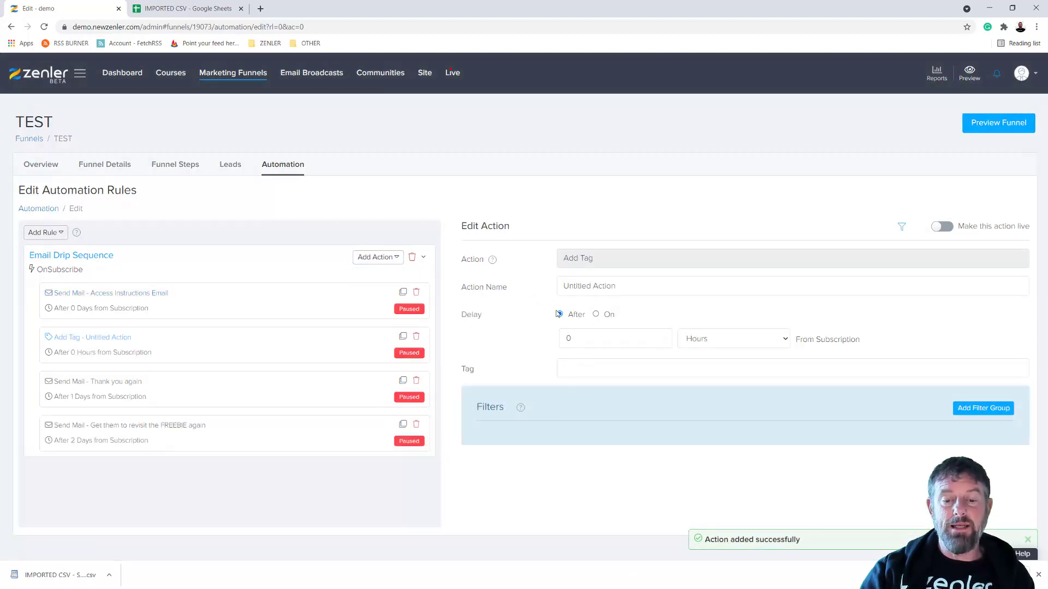
click(571, 371)
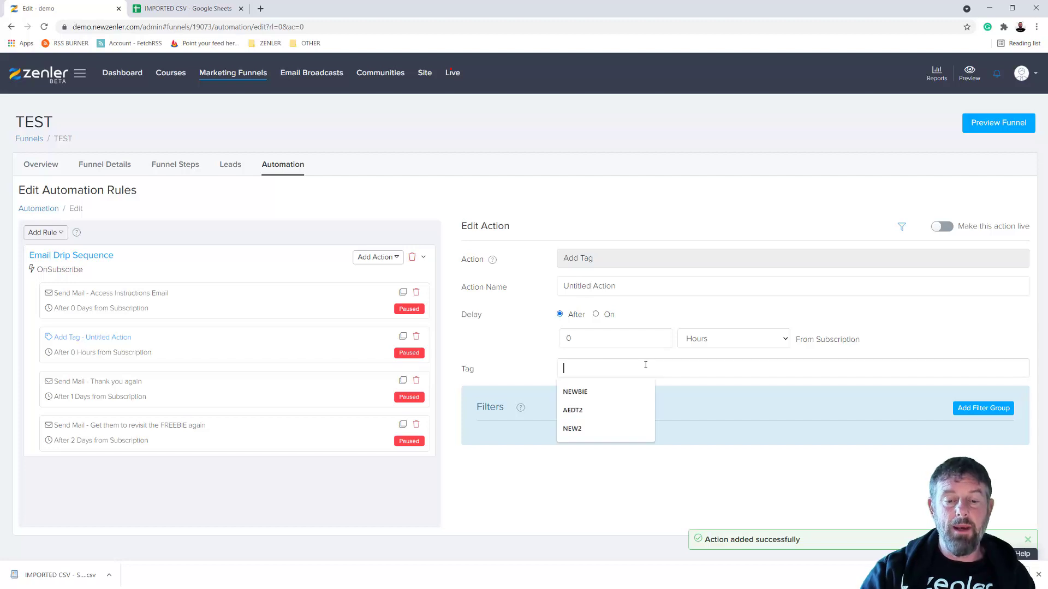
text(FUNNELTAG)
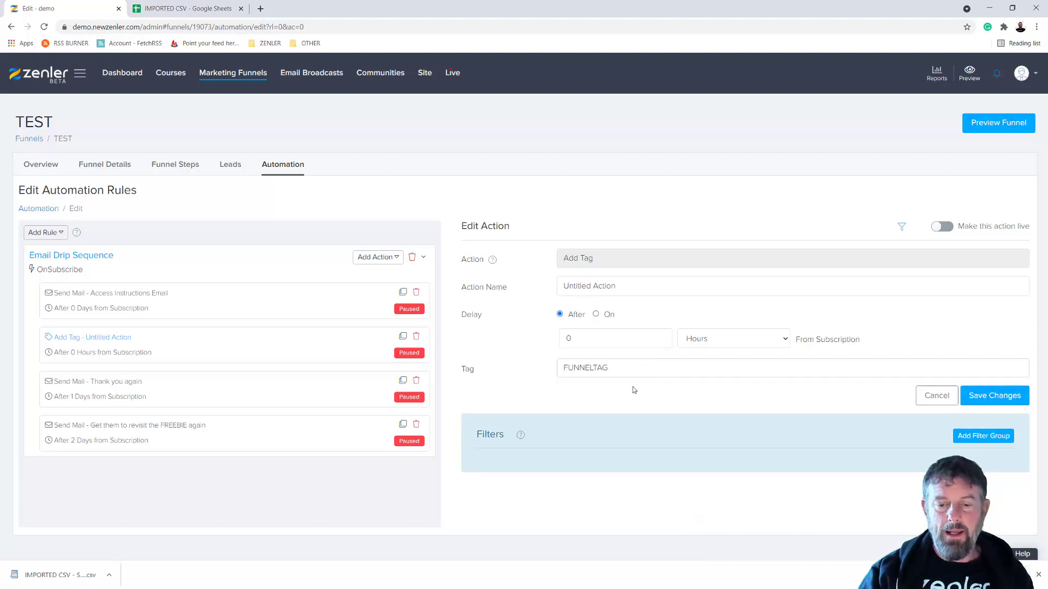
Save the funnel's Add Tag action, making it live and applying it to existing subscribers.
click(994, 396)
click(568, 368)
click(570, 368)
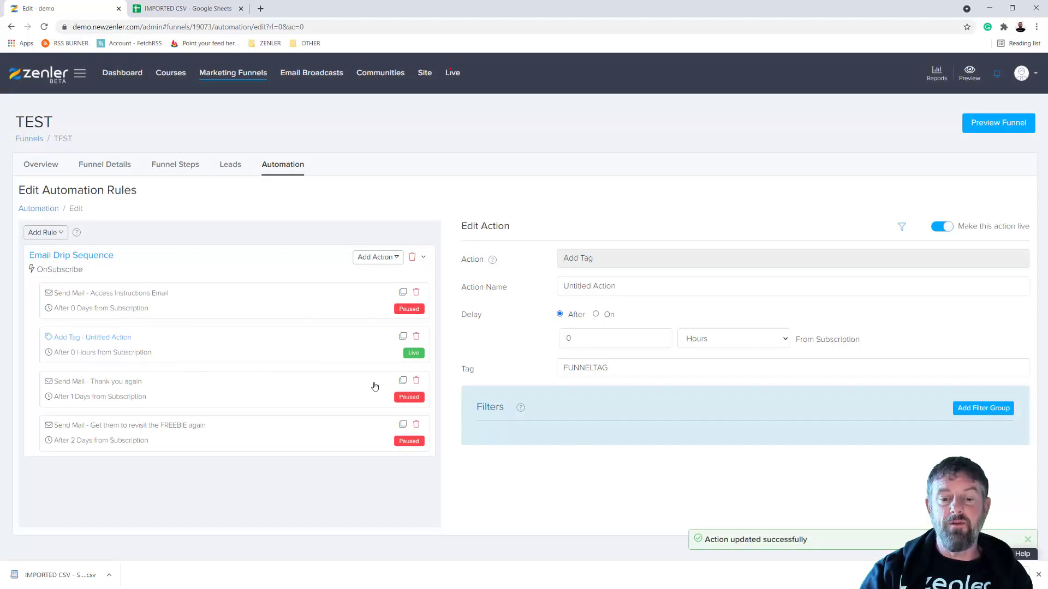
Review the funnel's tag value and the action types available for the Email Drip Sequence.
double_click(561, 370)
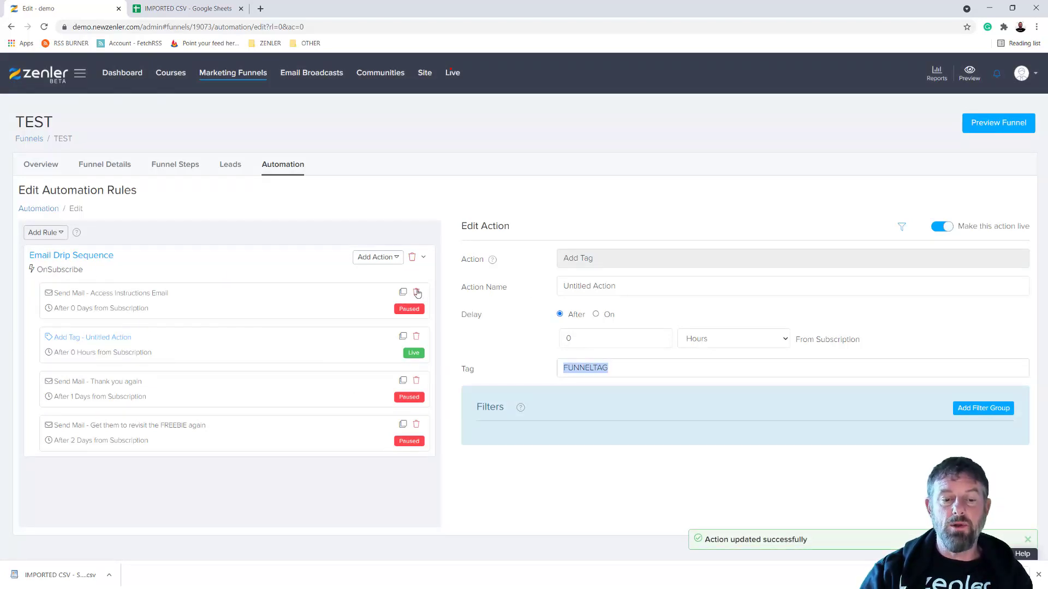
click(377, 257)
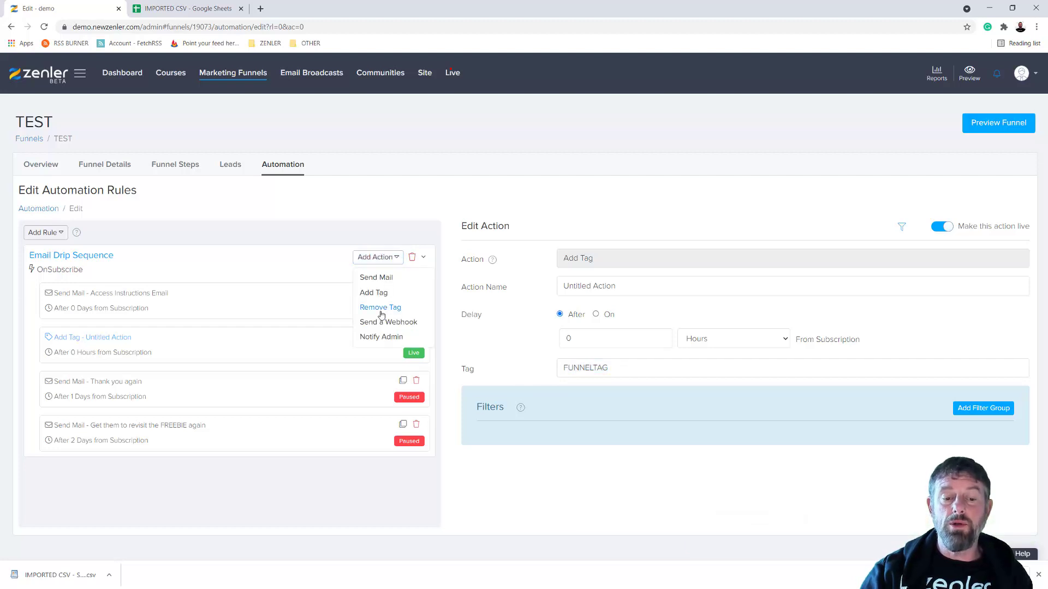
click(537, 363)
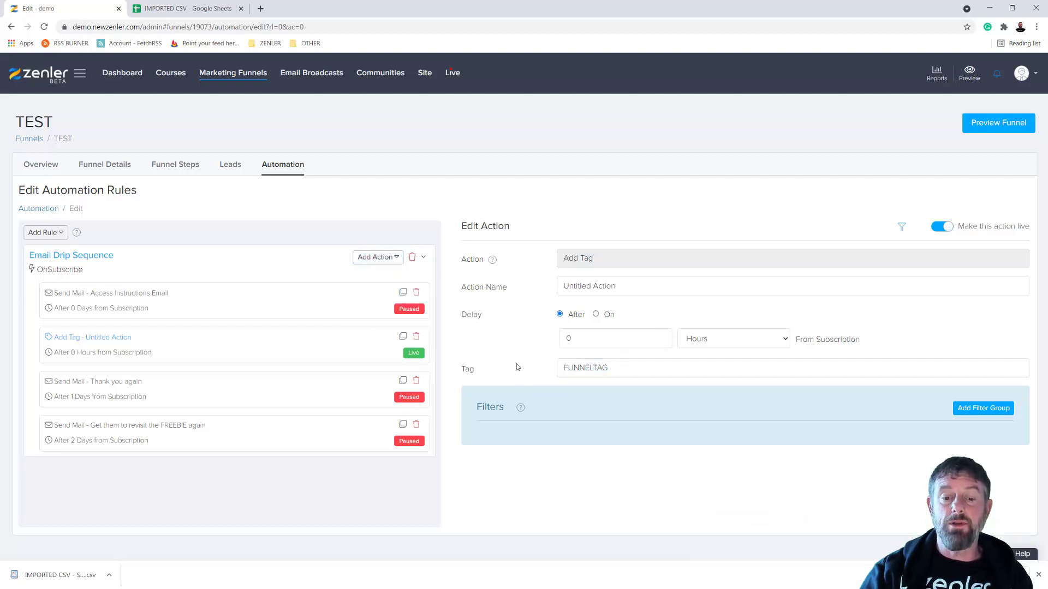
Open the TEST funnel's steps and preview its opt-in page.
click(56, 234)
click(242, 240)
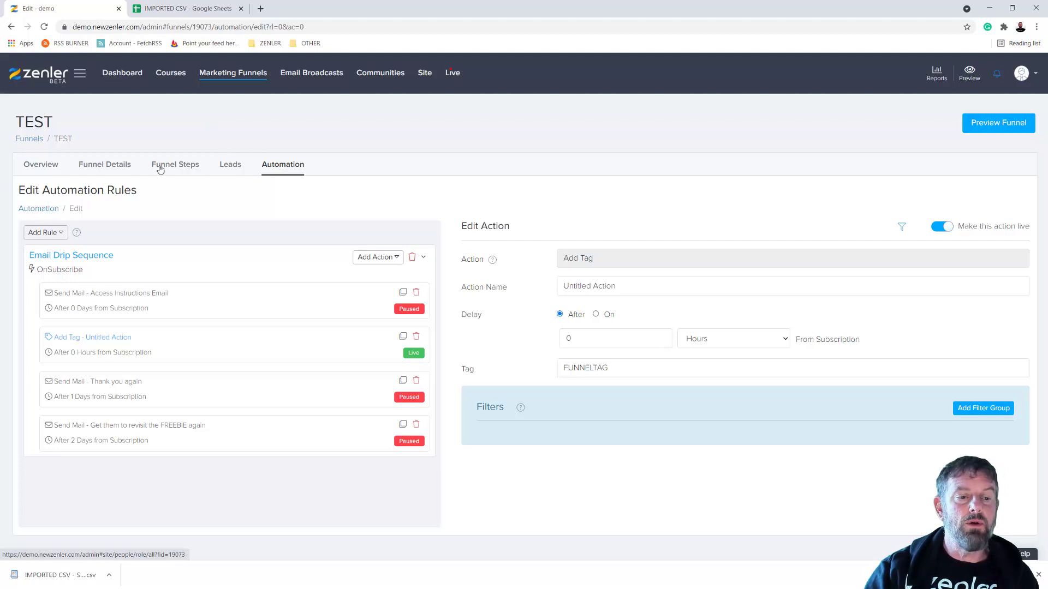
click(183, 170)
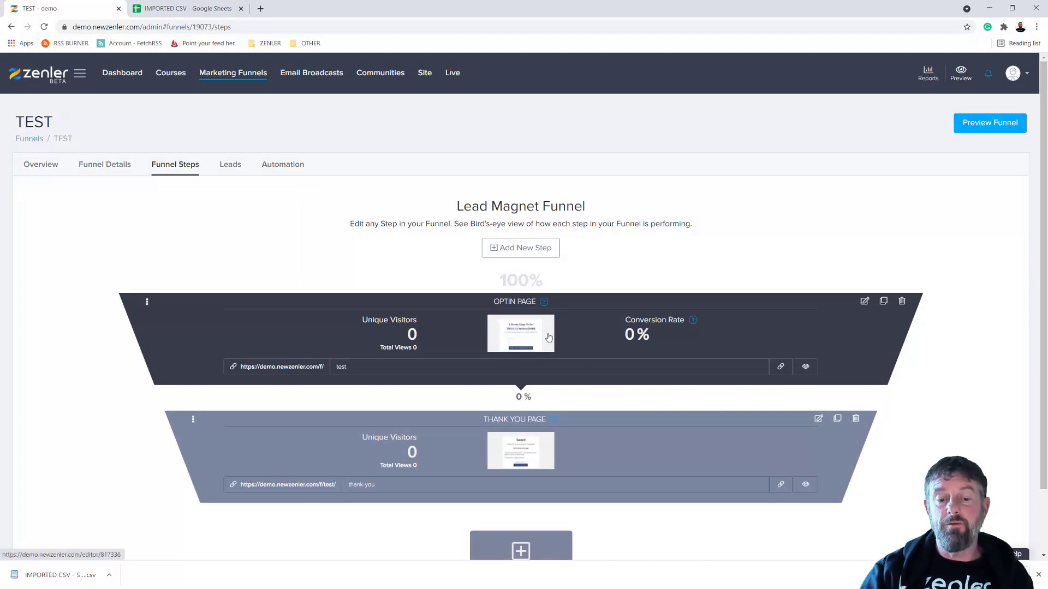
click(806, 366)
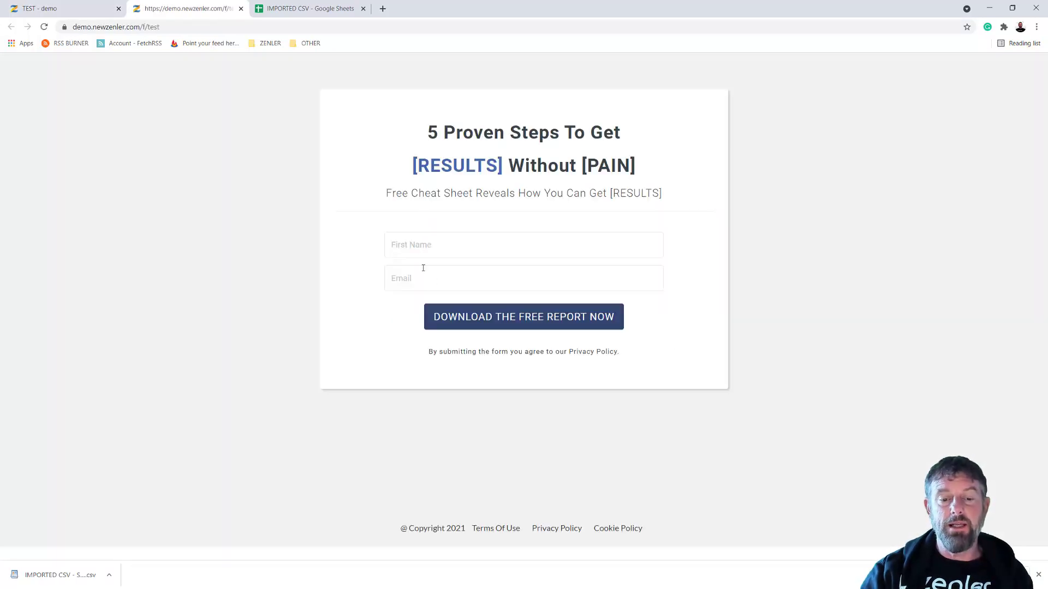
click(71, 8)
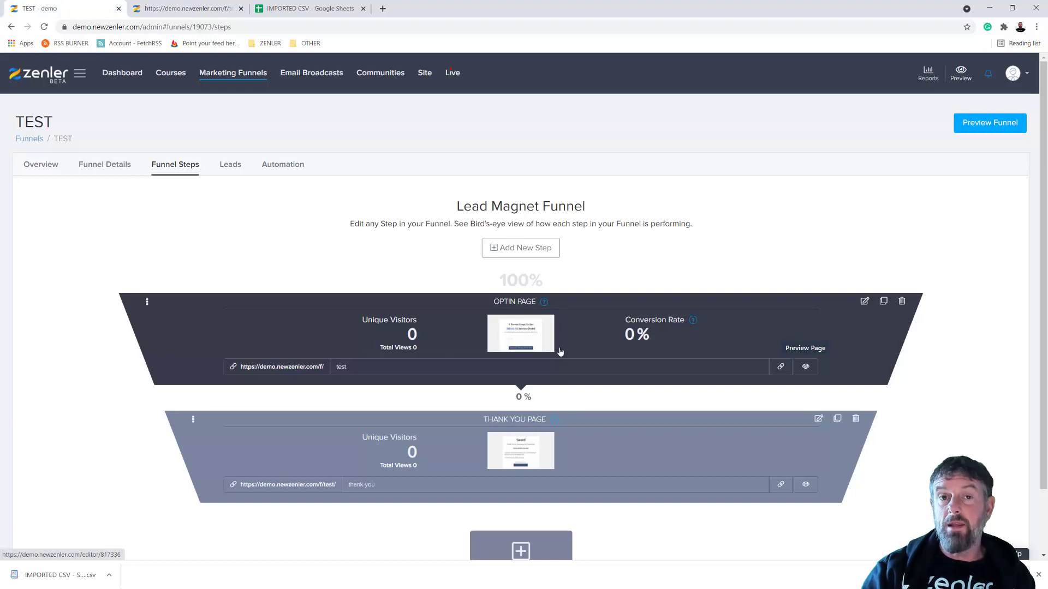
Open the TEST funnel's opt-in page in the editor and show the form action settings of its download button.
click(865, 300)
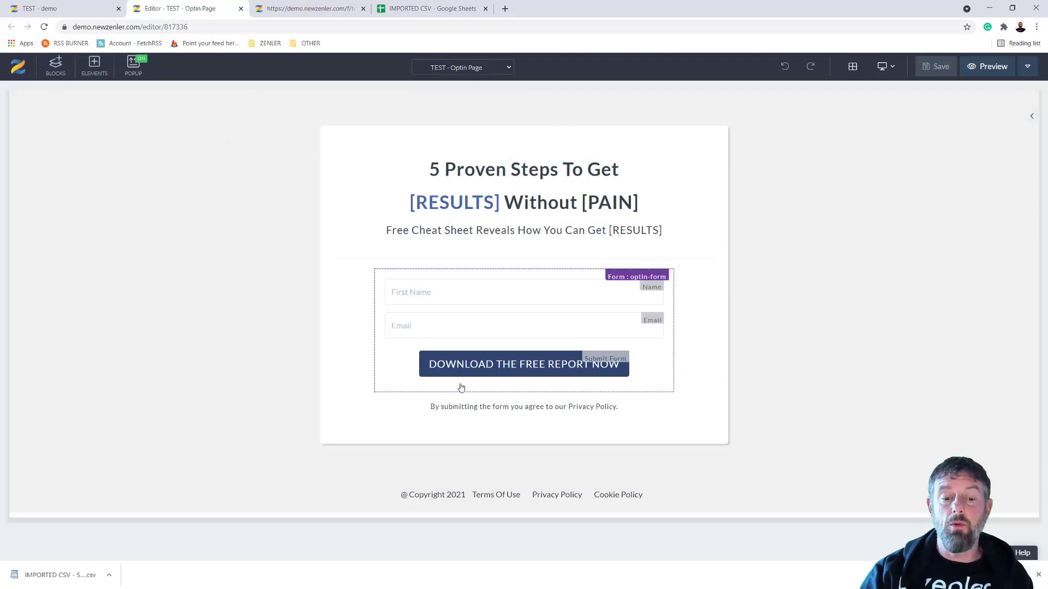
click(428, 370)
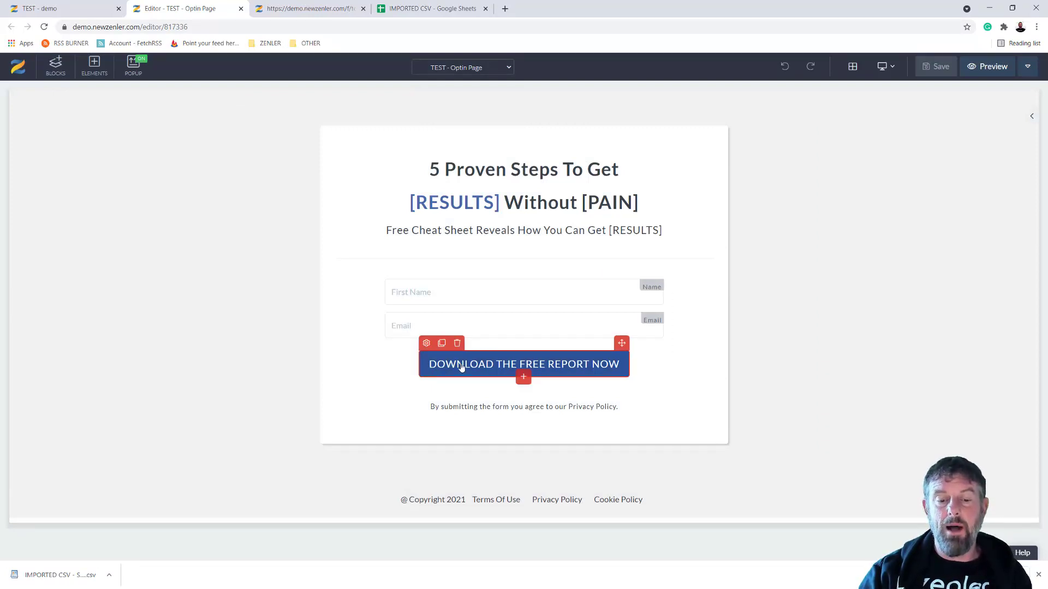
click(427, 343)
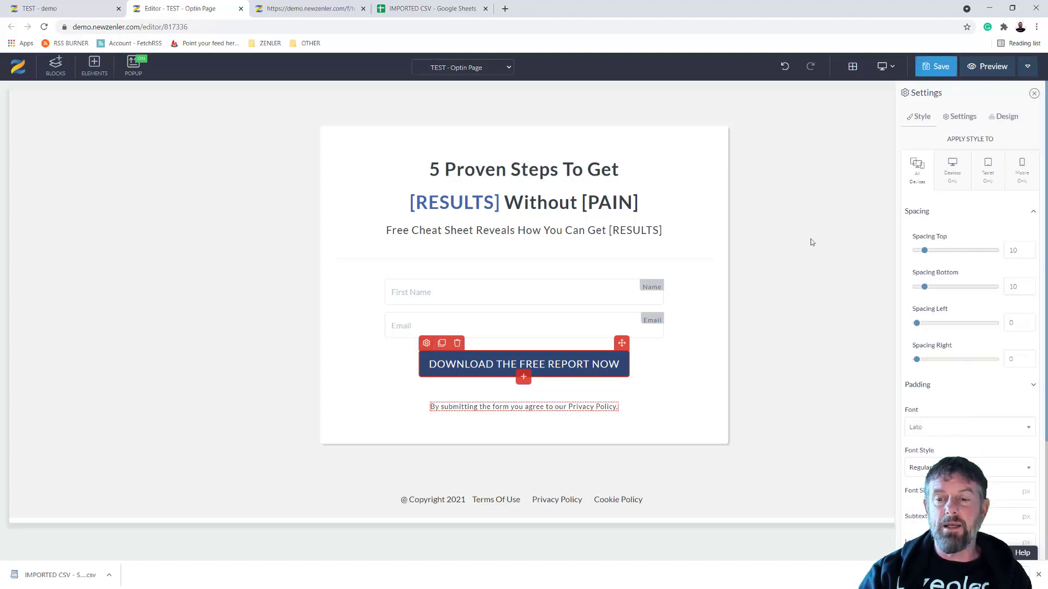
click(960, 117)
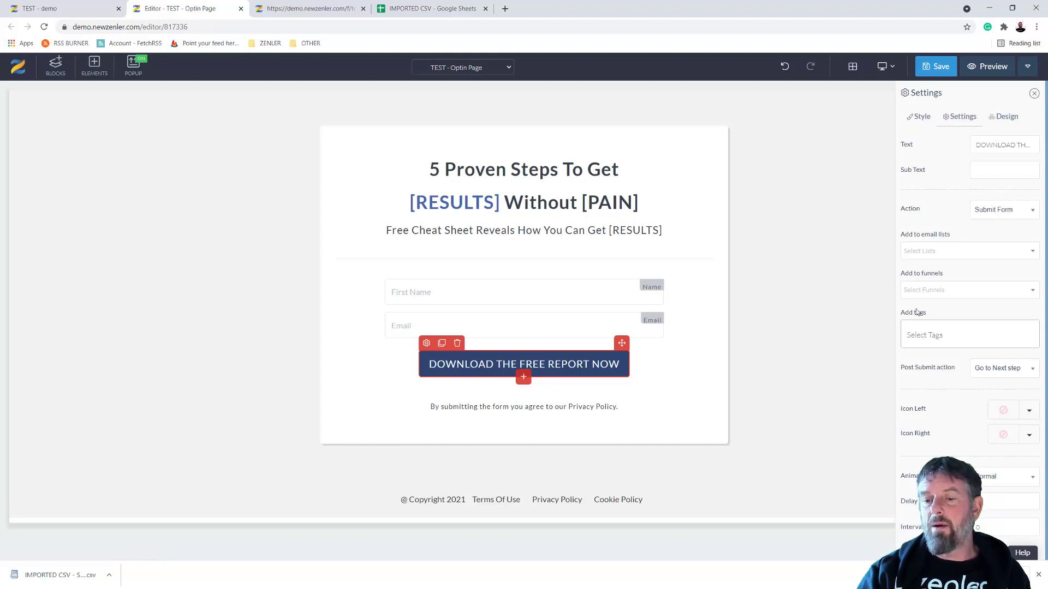
Add the tag FORMS to the opt-in page's download button and remove the stray blank tag.
click(911, 337)
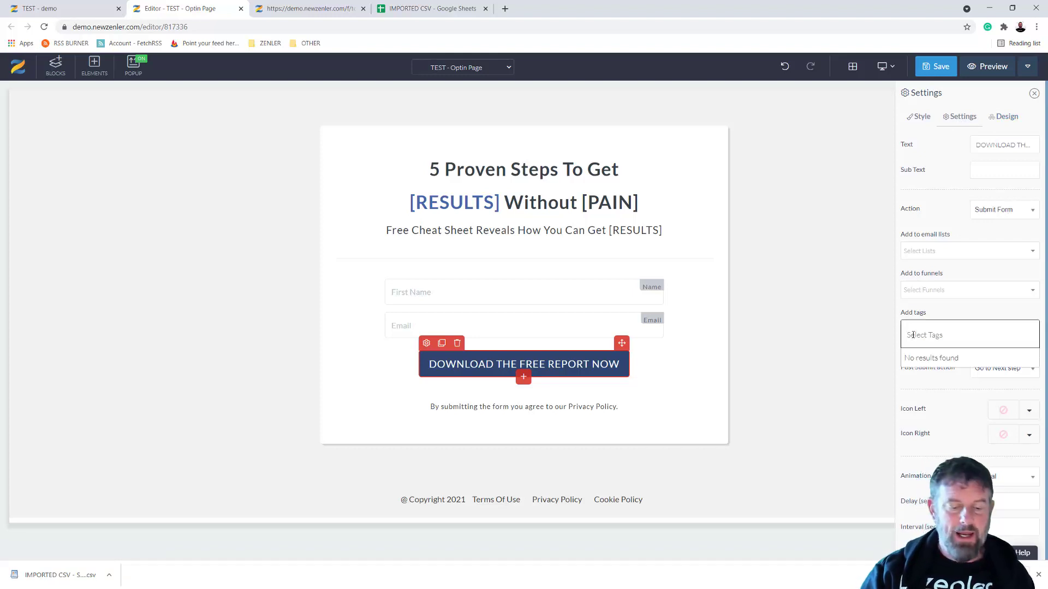
text(FORMS)
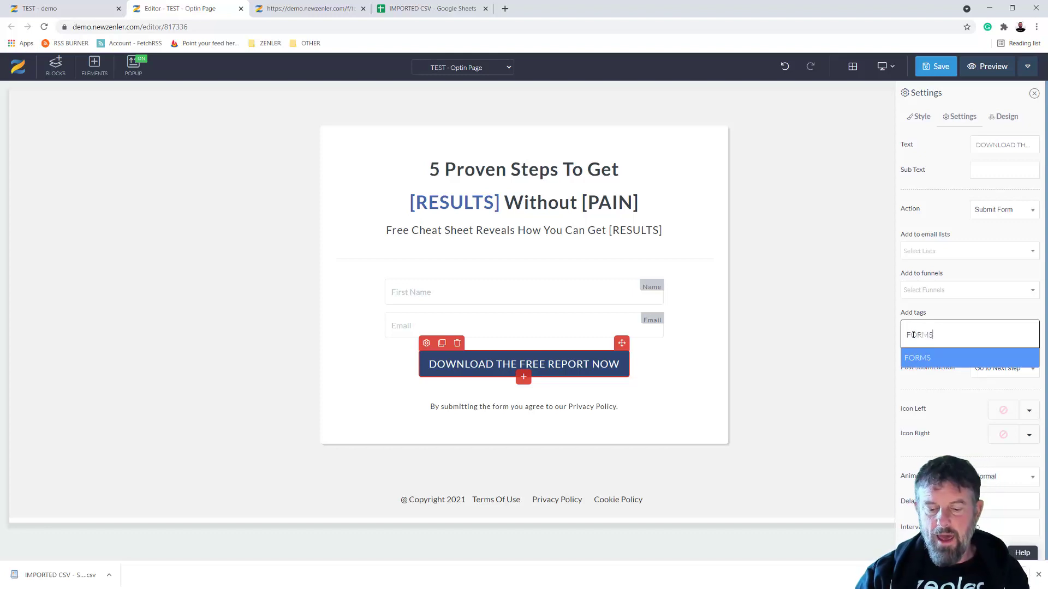
key(Return)
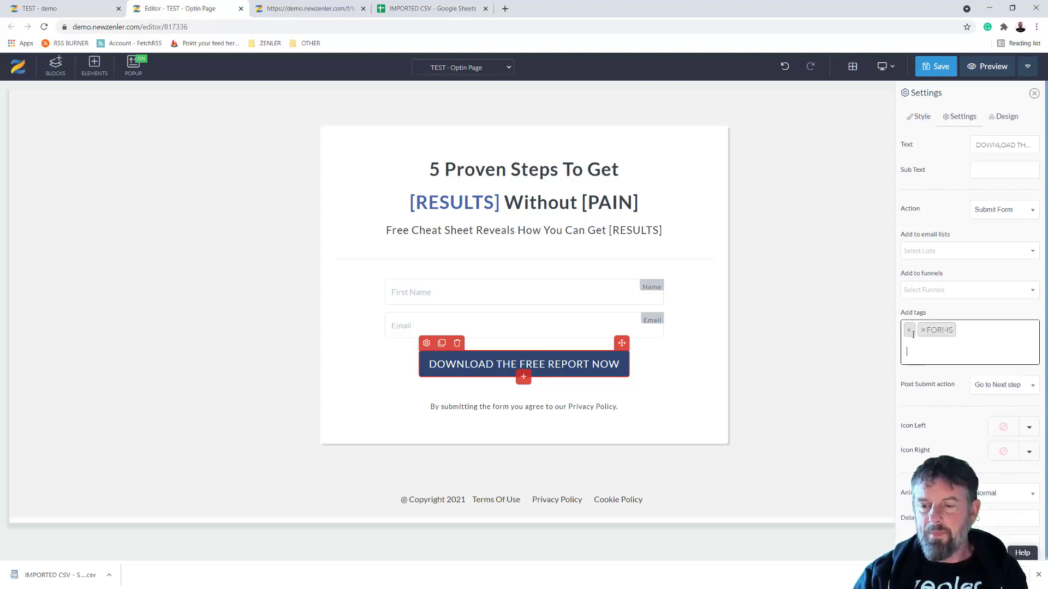
click(909, 334)
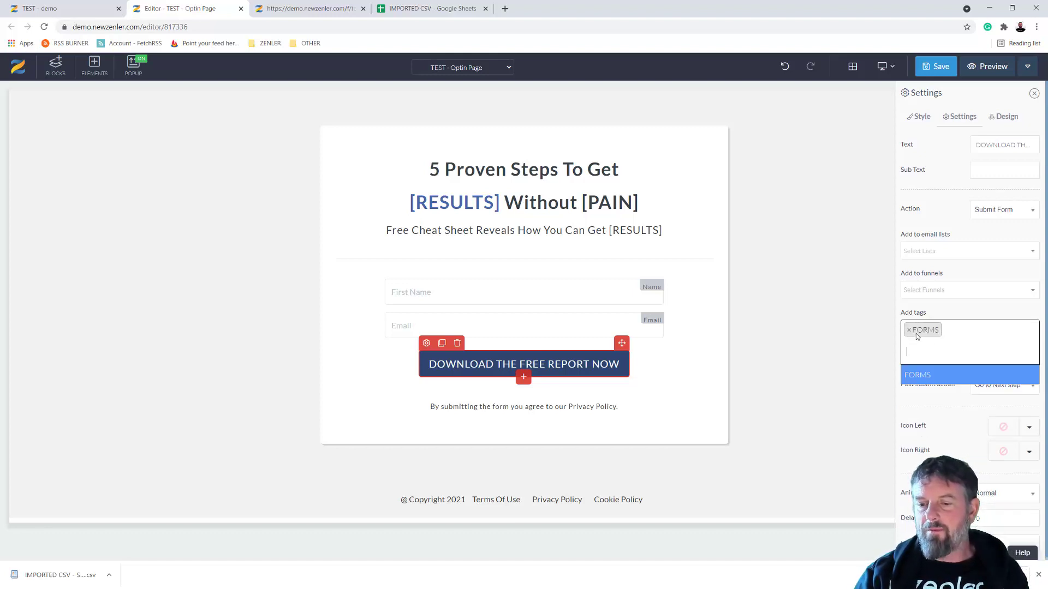
click(943, 317)
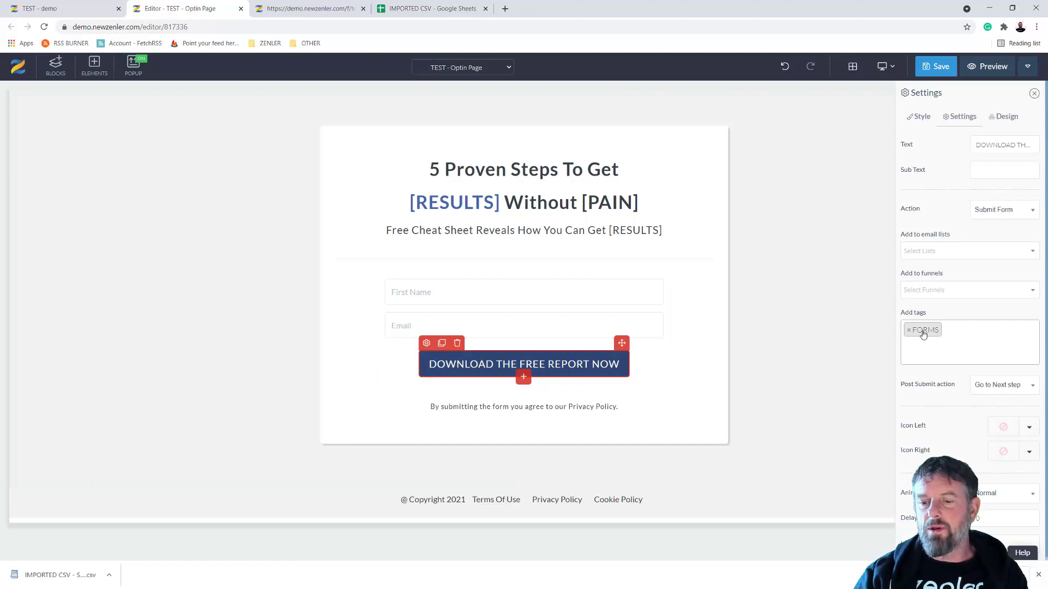
Try the download button's funnel and email list options, selecting and clearing the LEADS FOR FORM list, and close its settings.
click(985, 295)
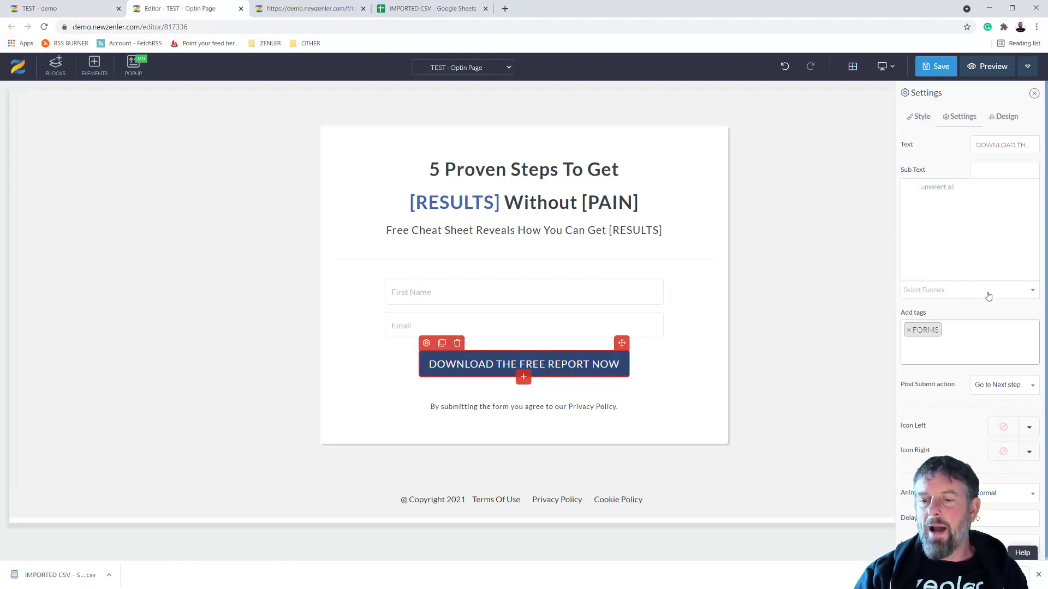
click(958, 305)
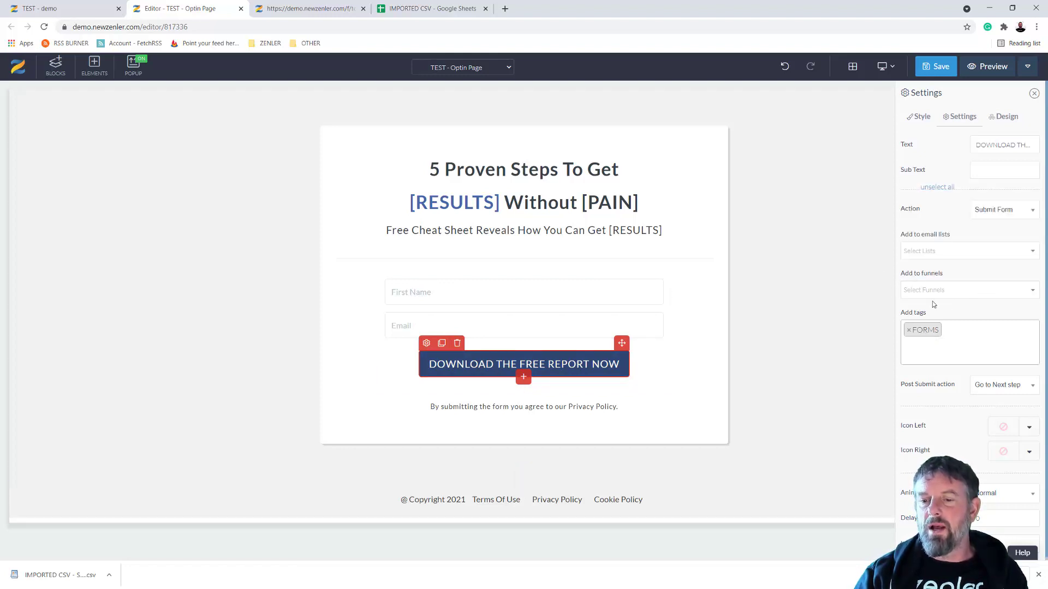
click(942, 252)
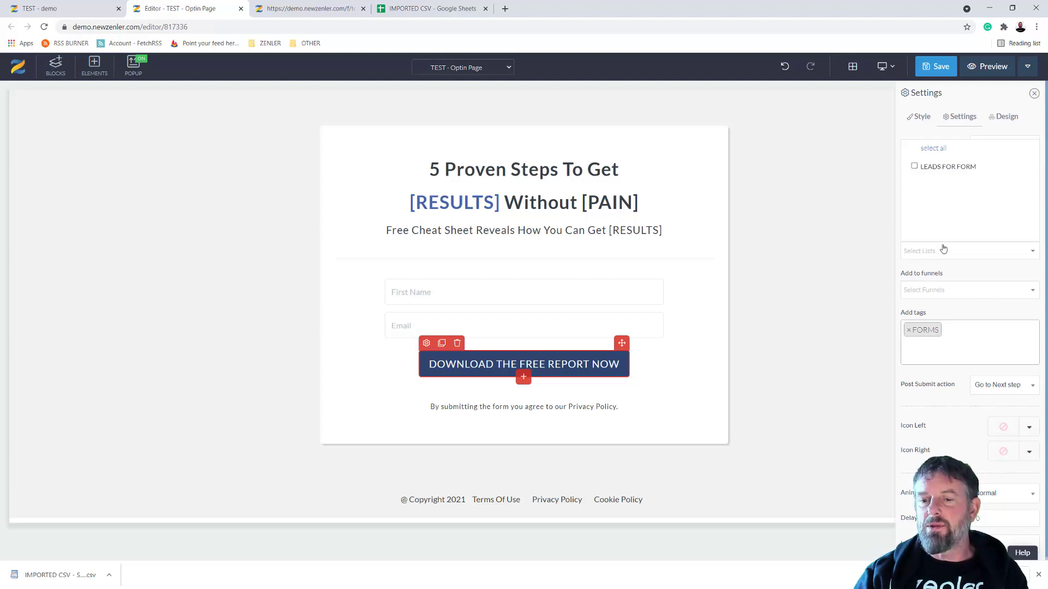
click(915, 167)
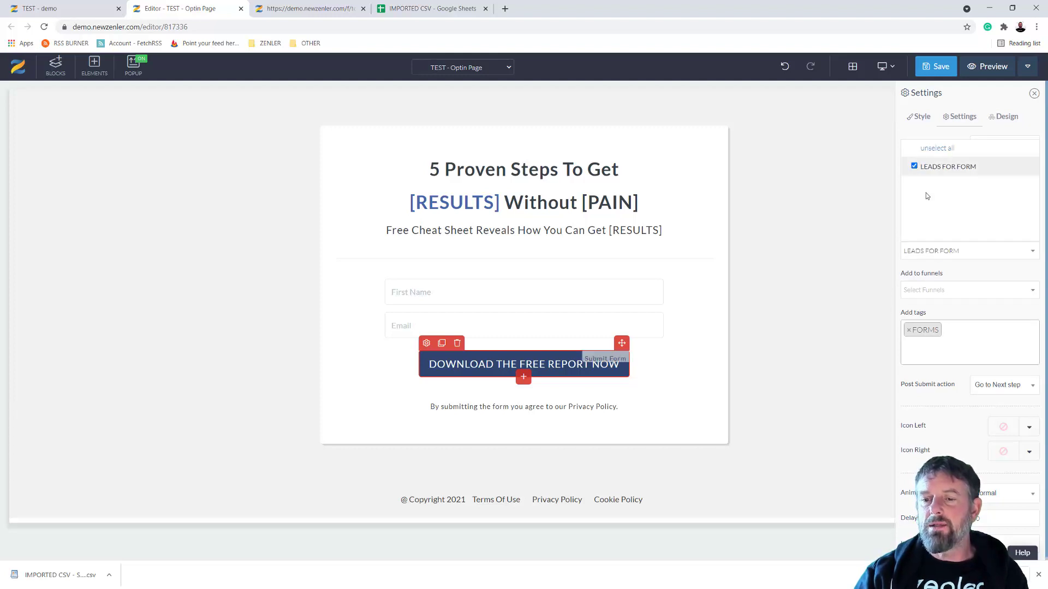
click(914, 166)
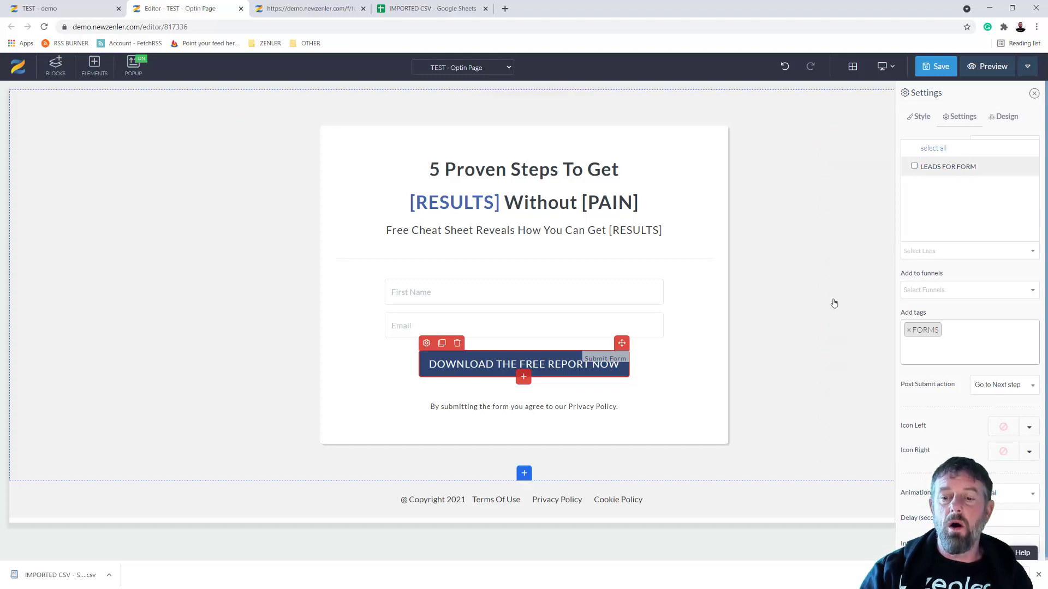
click(833, 189)
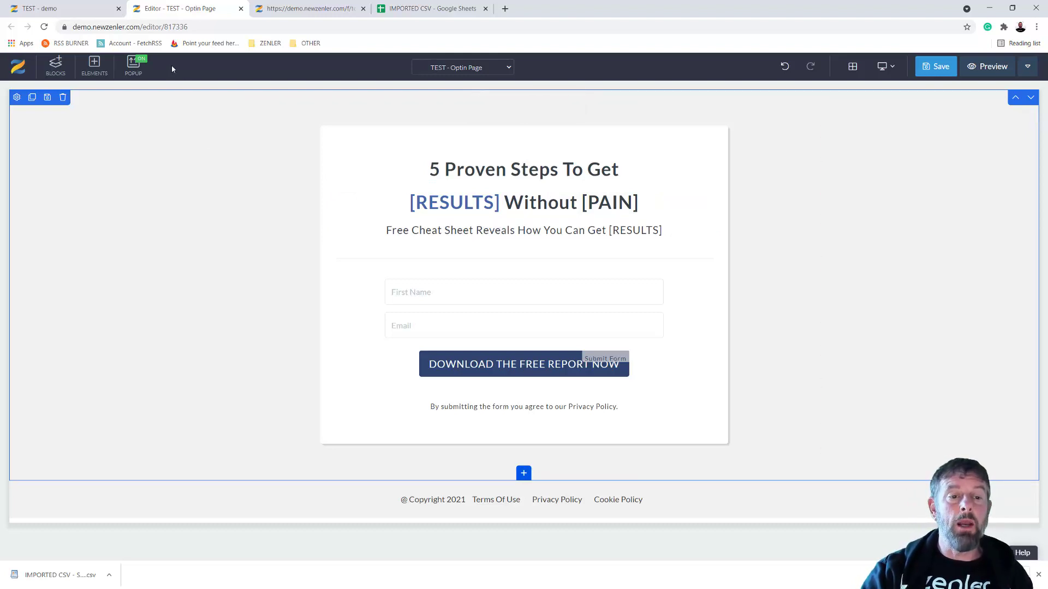
Open the site's Pages list and look through the existing pages.
click(41, 7)
click(424, 73)
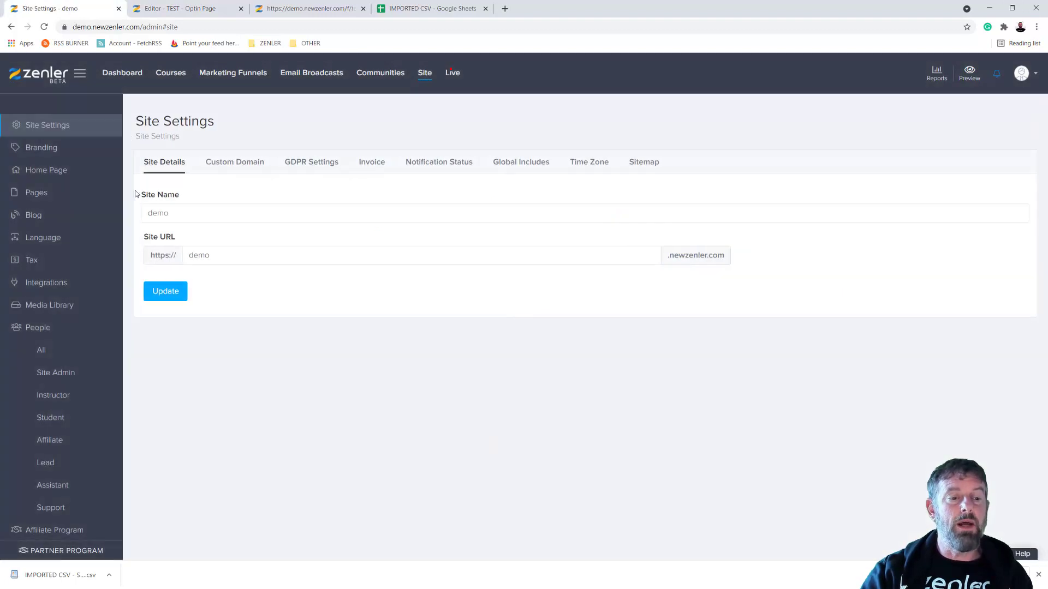
click(45, 191)
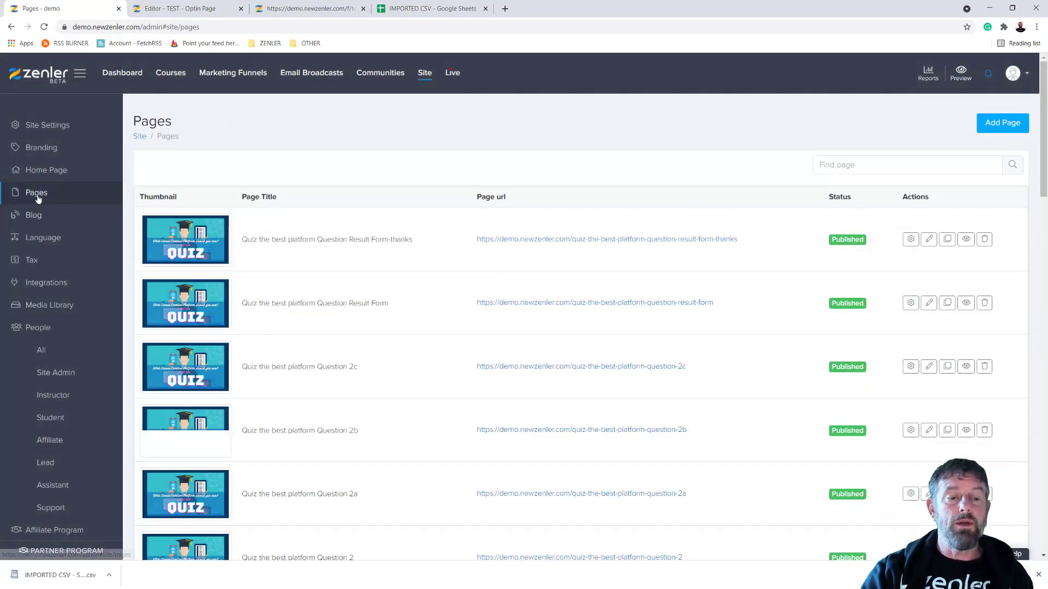
scroll(420, 318, down, 5)
scroll(420, 318, down, 20)
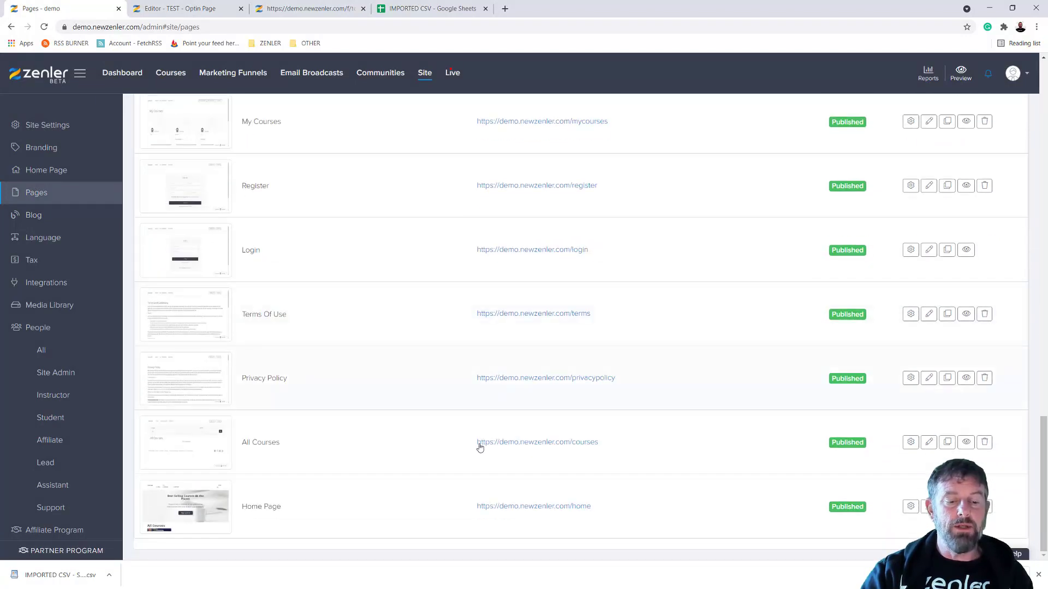
scroll(646, 428, up, 20)
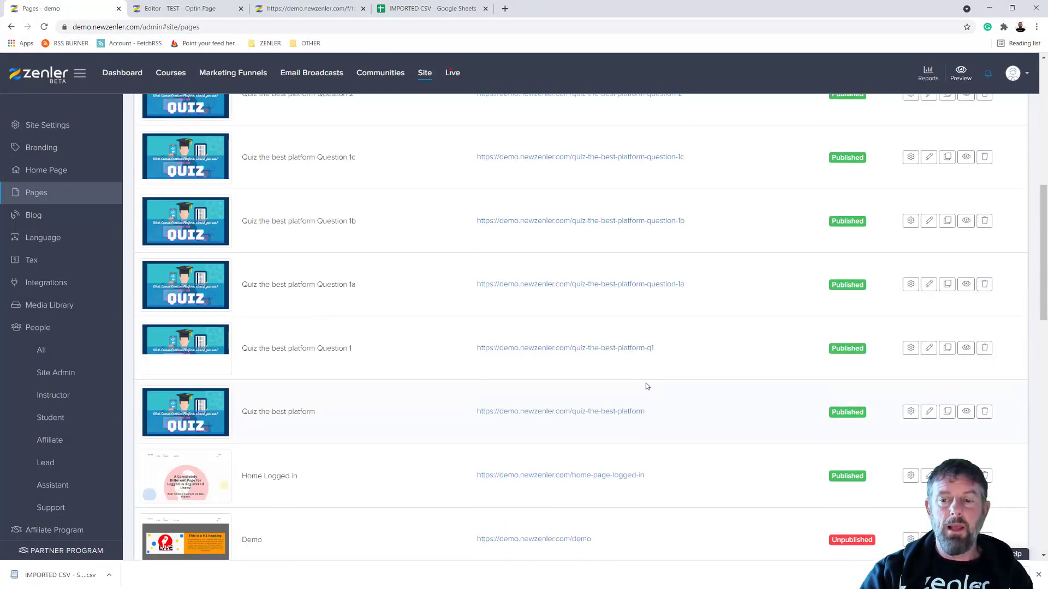
Add a blank site page with the title and URL test, visible to all users.
click(985, 125)
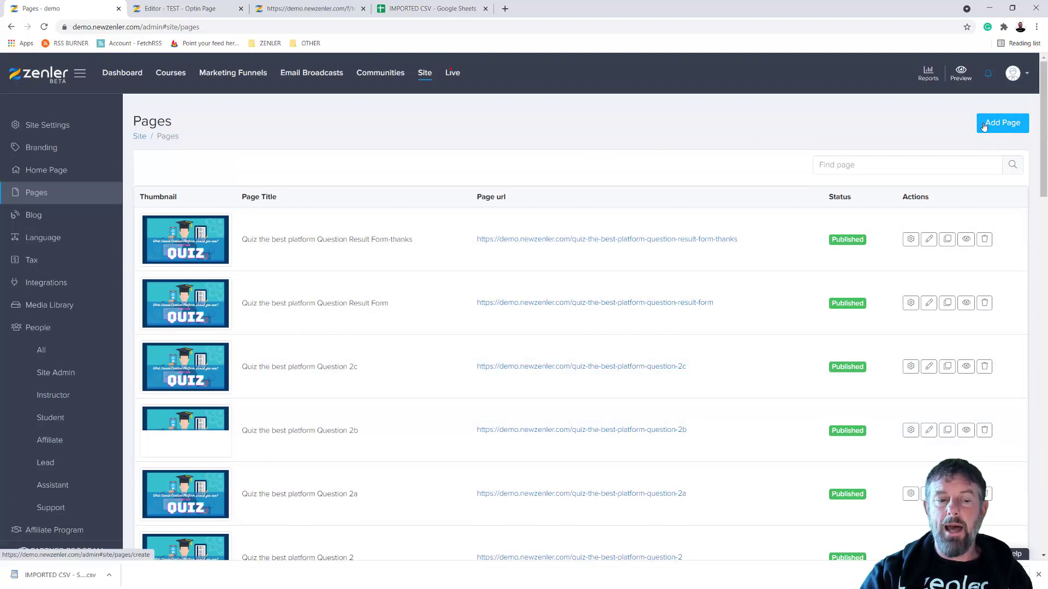
click(437, 246)
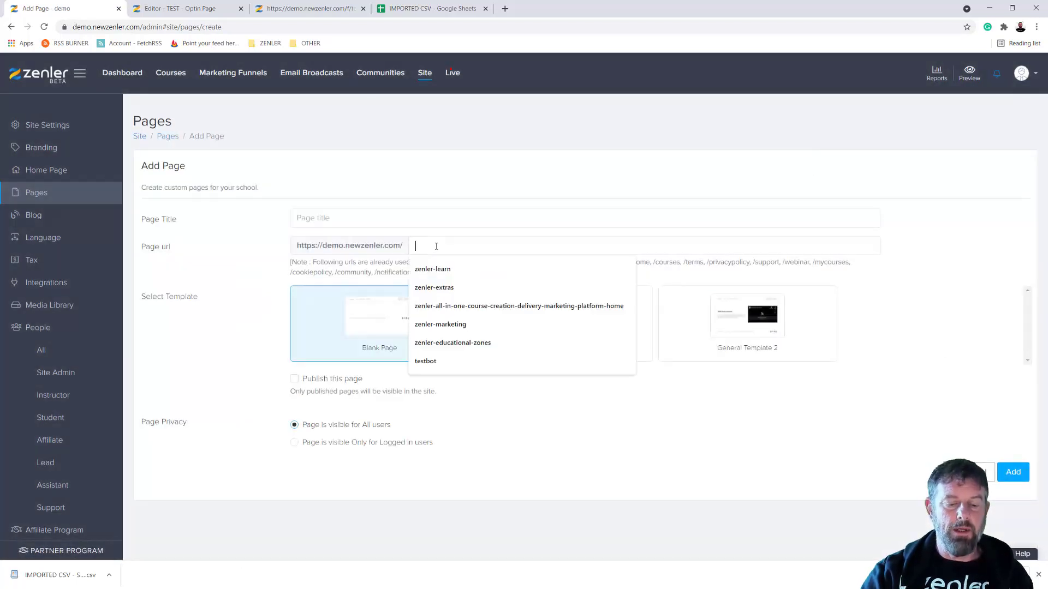
text(test)
click(358, 217)
text(t)
click(1010, 473)
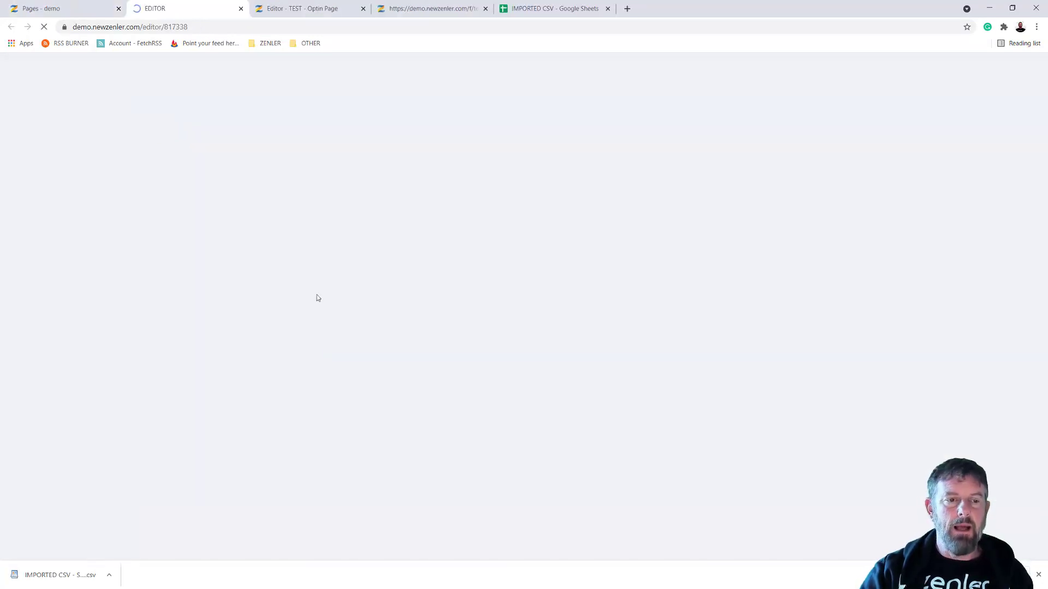
Close the spreadsheet, funnel preview and opt-in page editor, discarding the unsaved opt-in page changes.
click(607, 8)
click(485, 9)
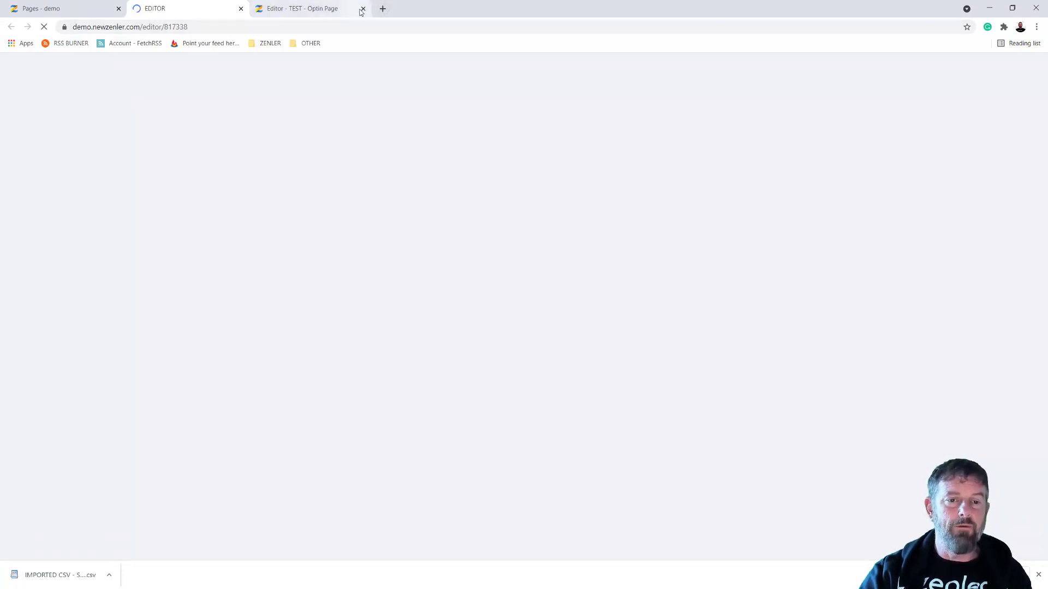
click(363, 8)
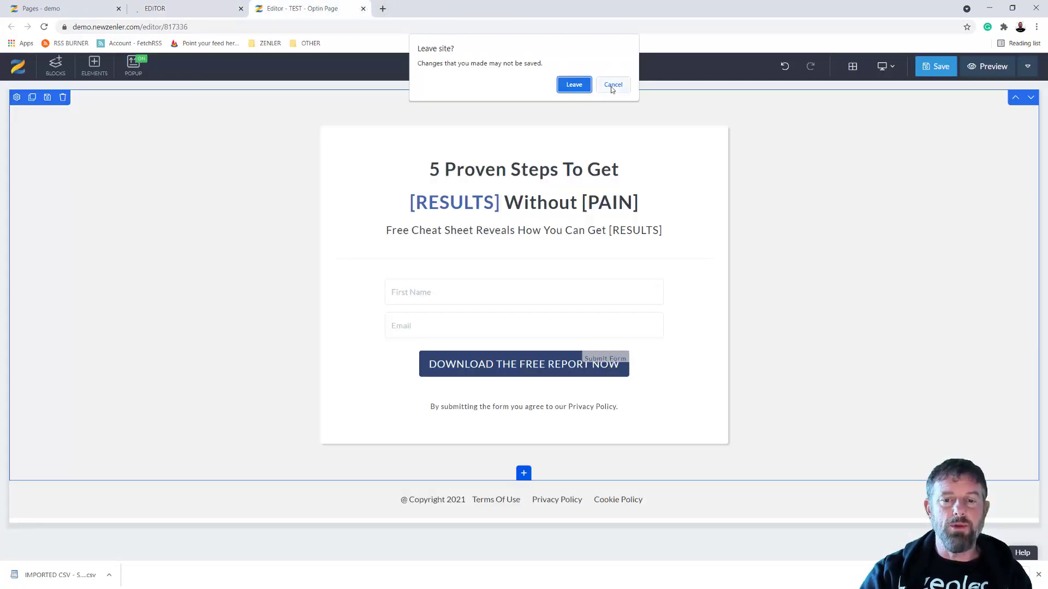
click(573, 86)
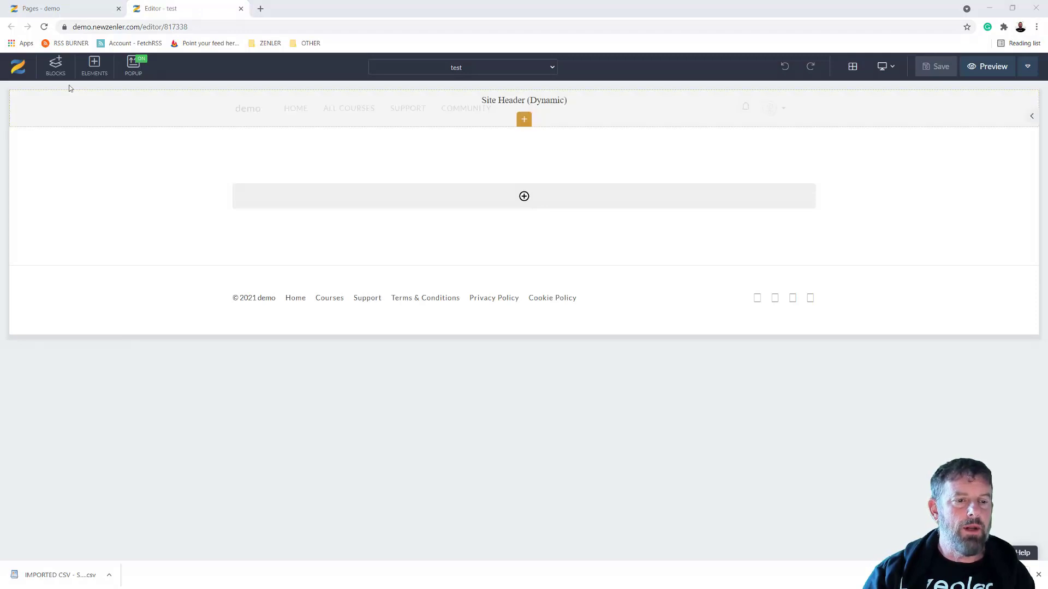
Insert a single-column 100% row into the empty section of the test page.
click(93, 65)
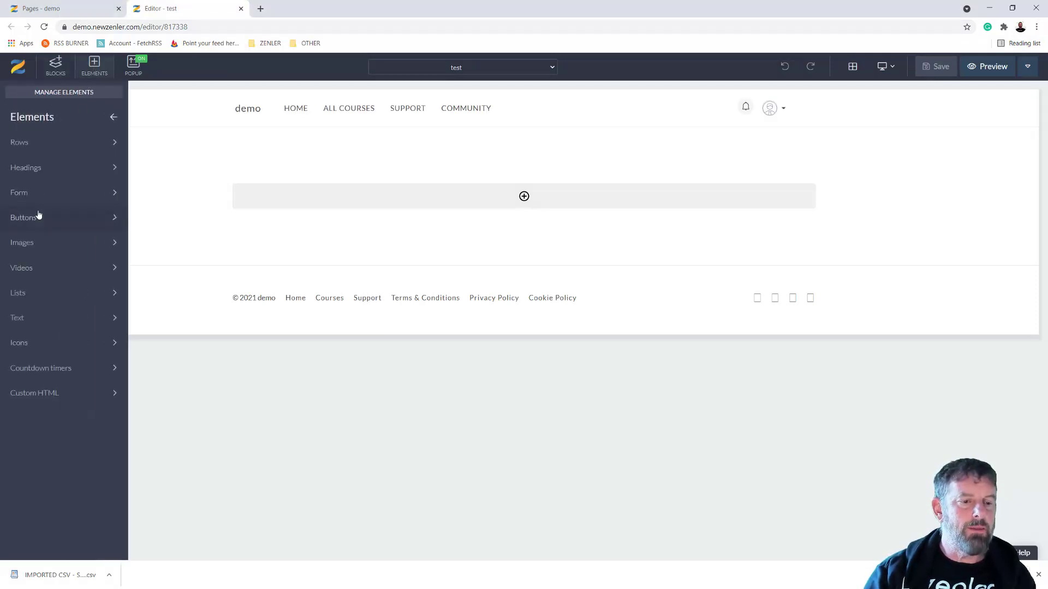
click(67, 191)
drag(67, 191, 450, 205)
click(516, 202)
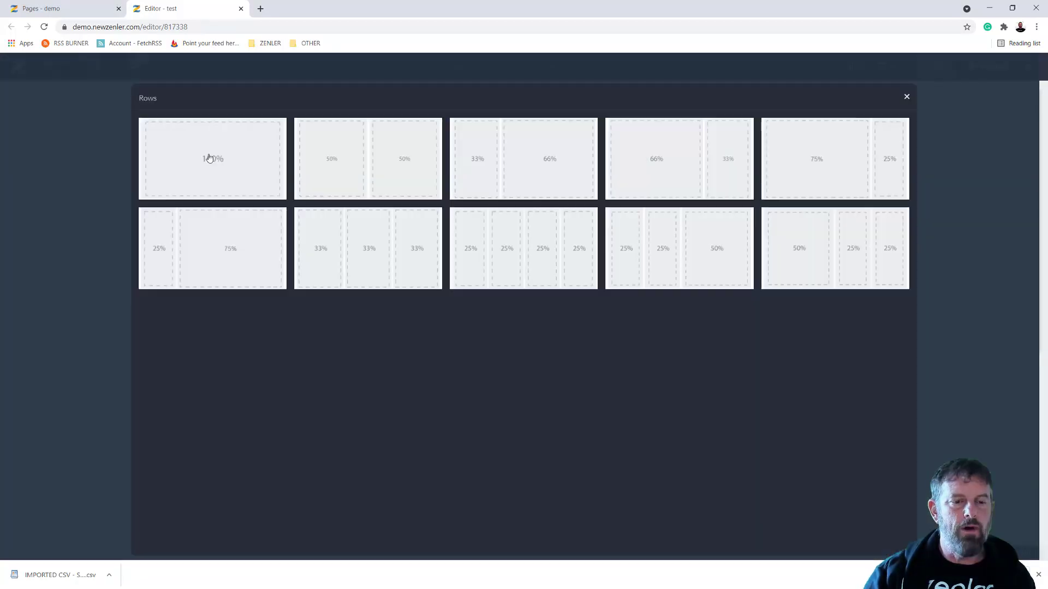
click(258, 160)
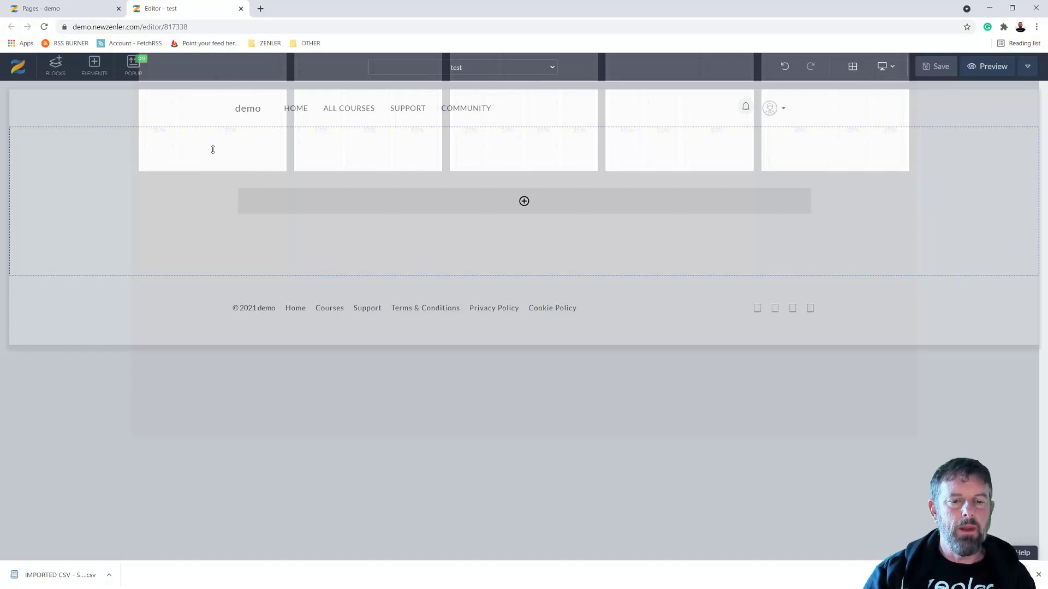
Place a form with name and email fields in the row and open its Submit button's action settings.
click(94, 66)
drag(71, 191, 440, 203)
mouse_move(271, 269)
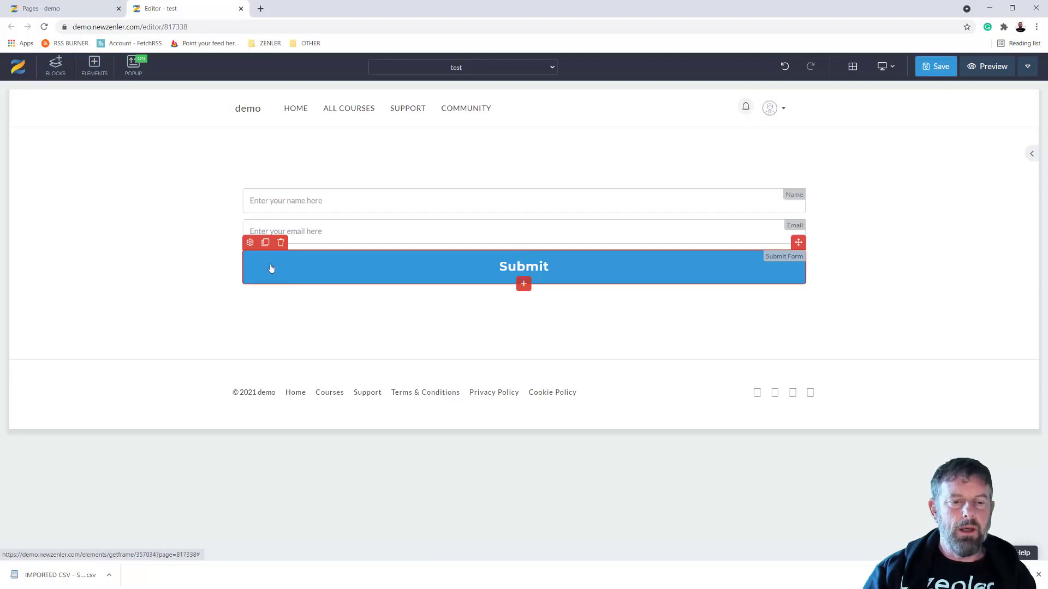
click(250, 243)
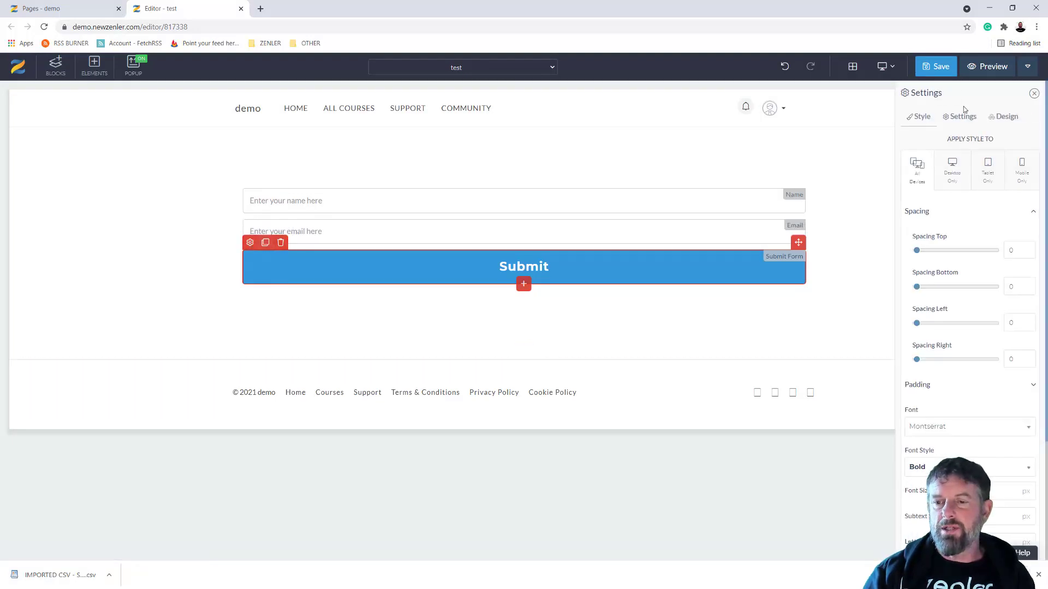
click(950, 119)
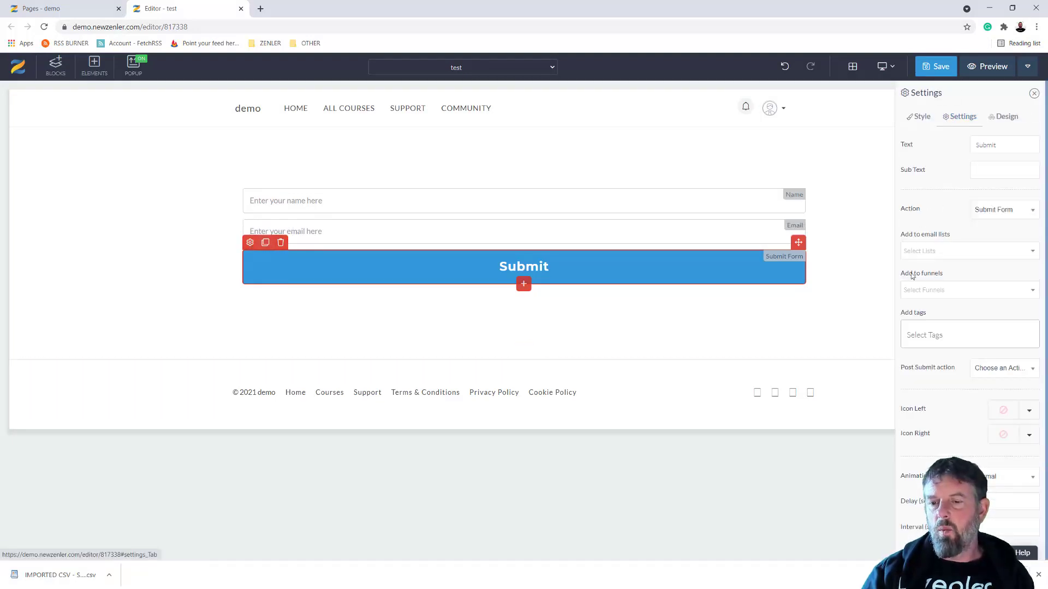
Add the tag NEWTAGHERE to the Submit button's form action and remove the blank tag beside it.
click(941, 335)
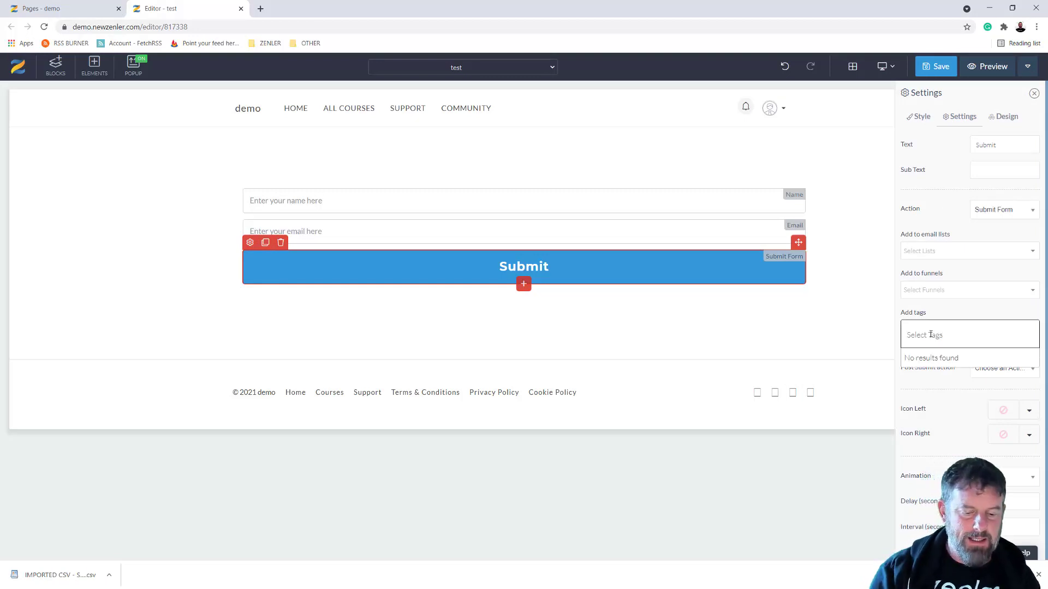
text(NEWTAGHERE)
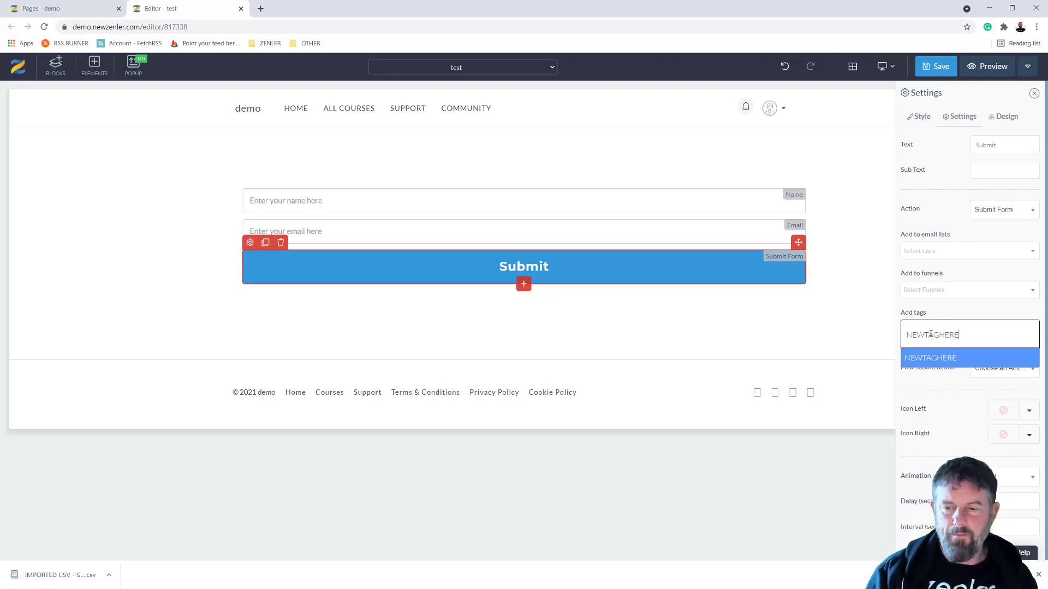
key(Return)
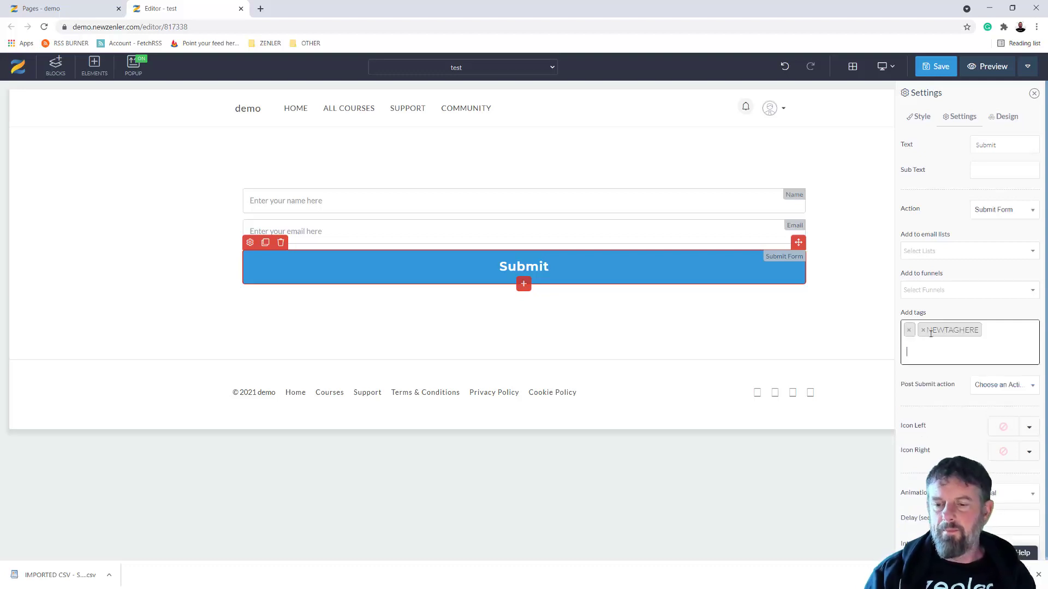
click(909, 330)
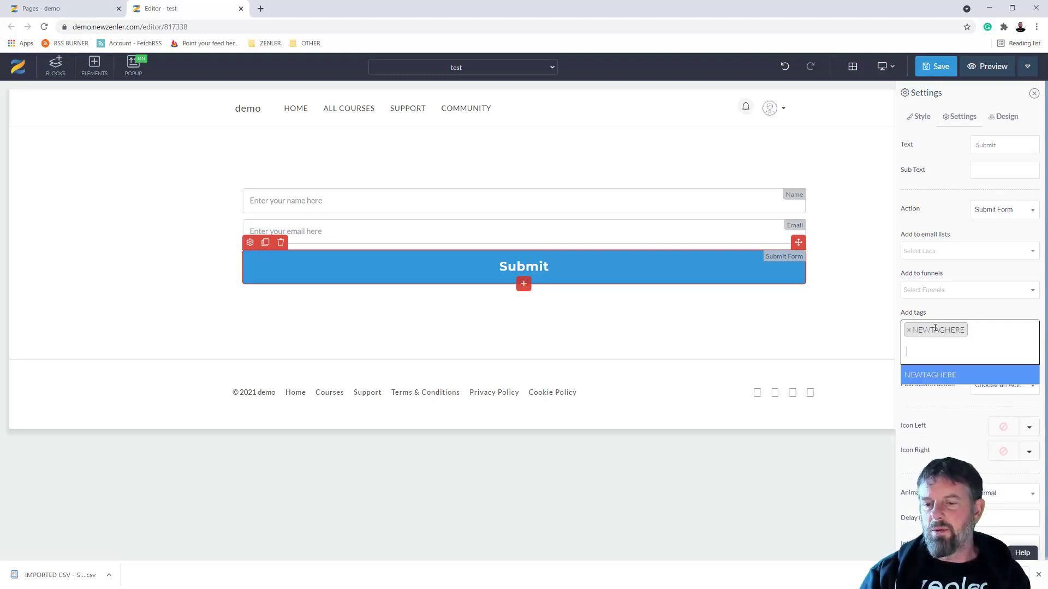
click(920, 401)
click(926, 390)
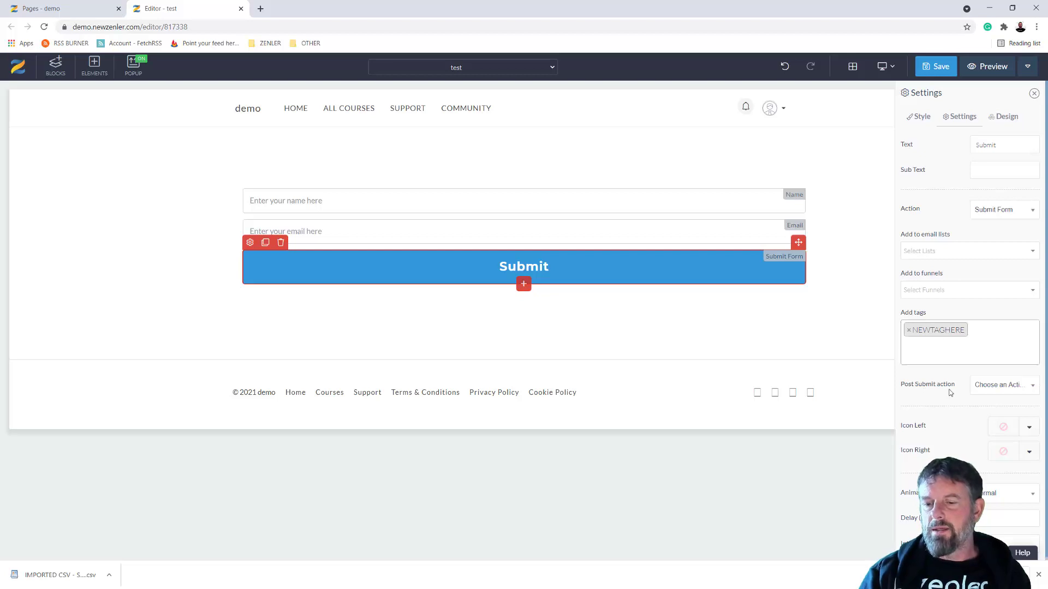
click(1006, 387)
click(936, 386)
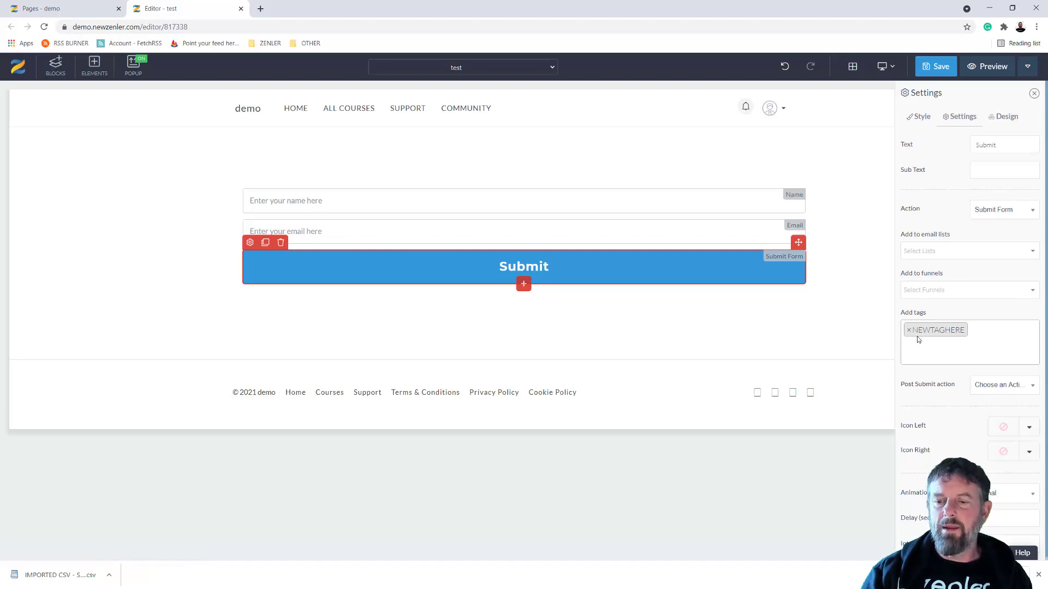
Assign the Submit button's form to the LEADS FOR FORM email list and remove the NEWTAGHERE tag.
click(998, 251)
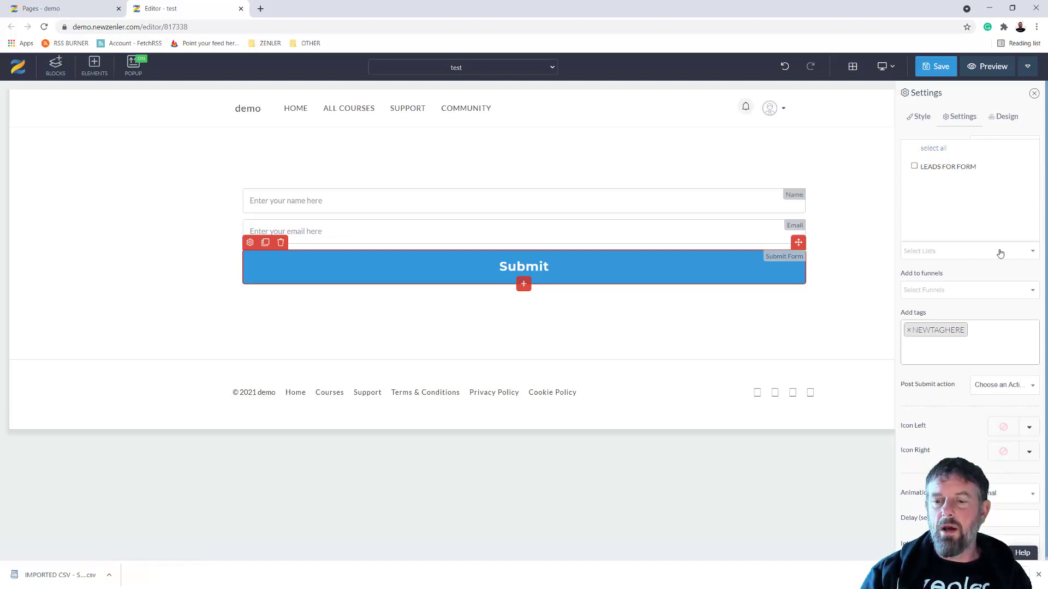
click(915, 166)
click(926, 166)
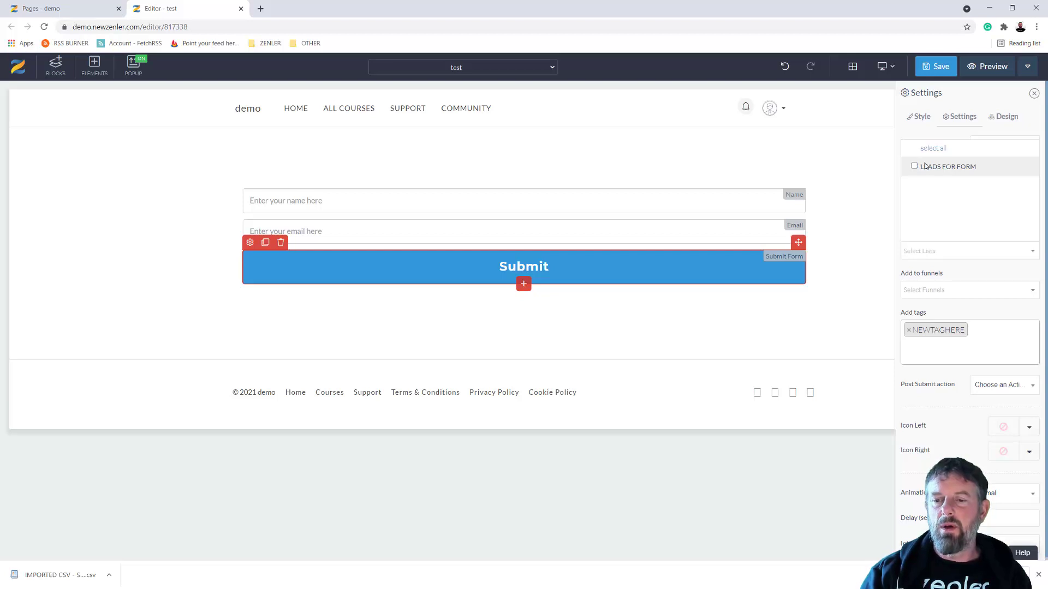
click(909, 331)
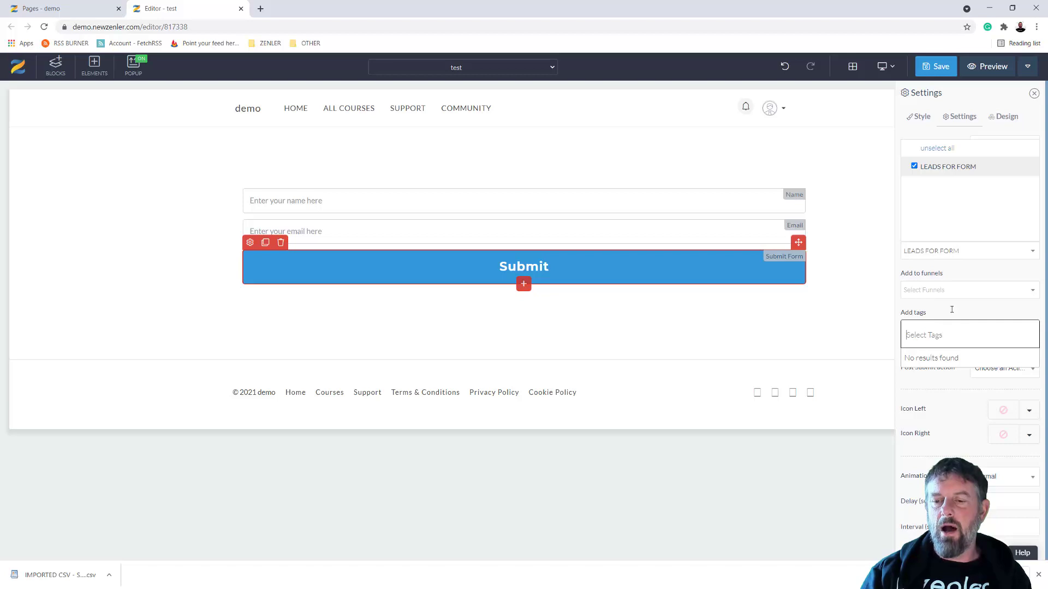
click(917, 162)
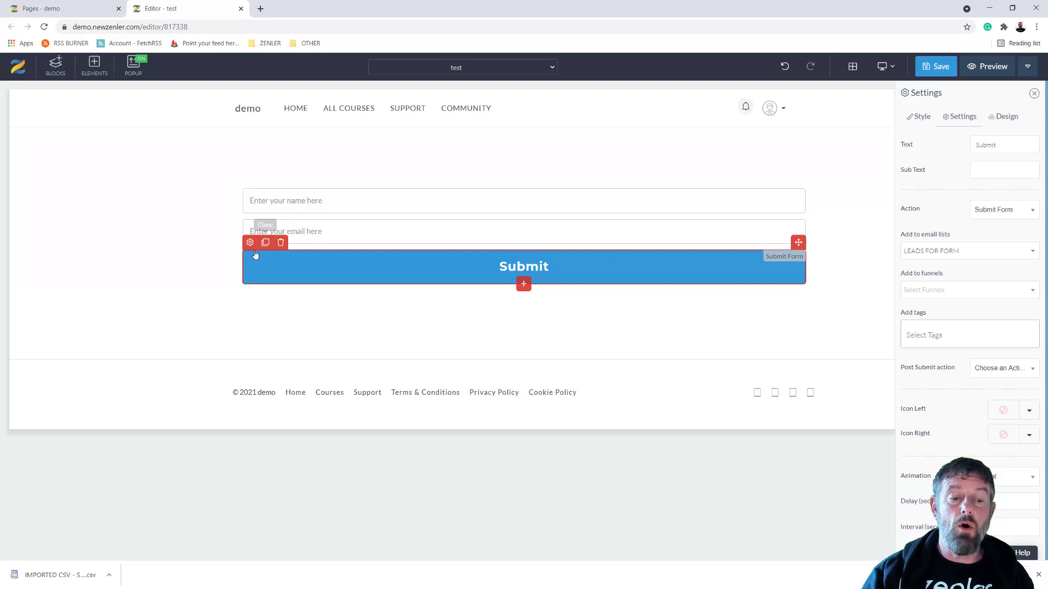
Try the Go to Link and Submit Form actions on the Submit button, then set its action to Open Popup.
click(999, 212)
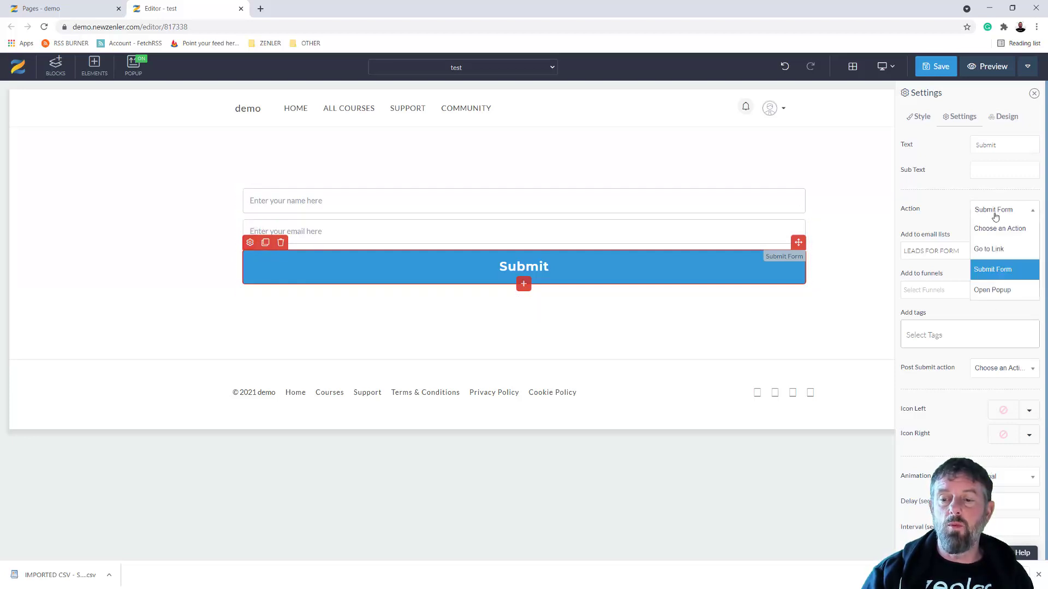
click(975, 250)
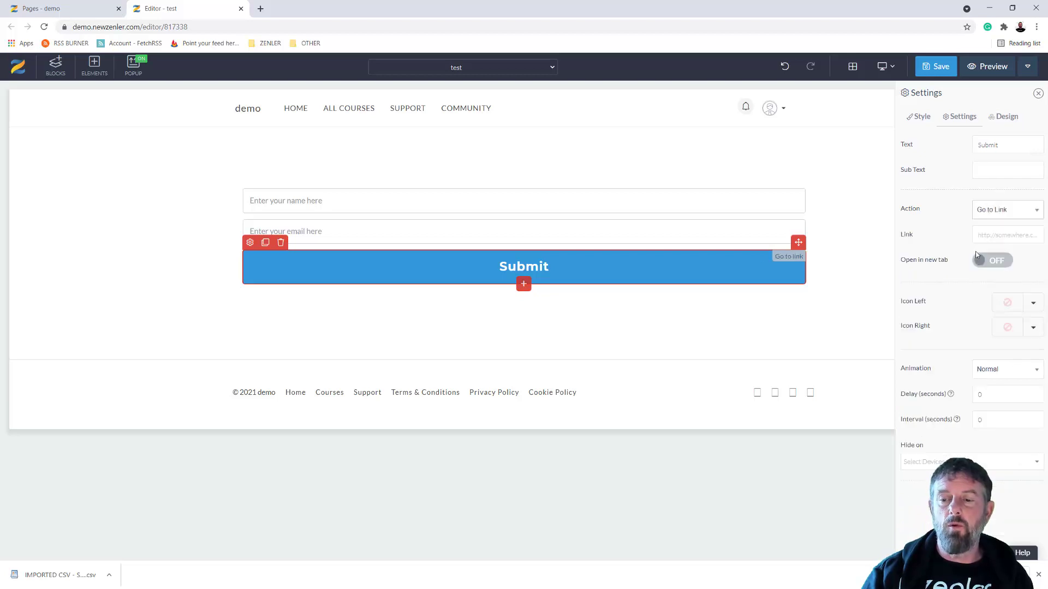
click(982, 213)
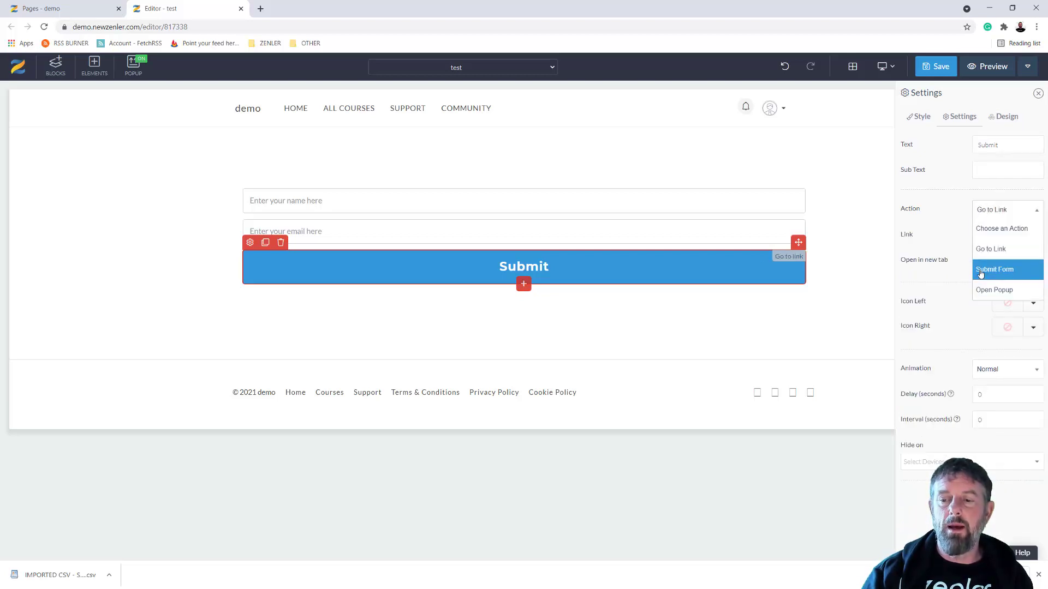
click(980, 270)
click(986, 214)
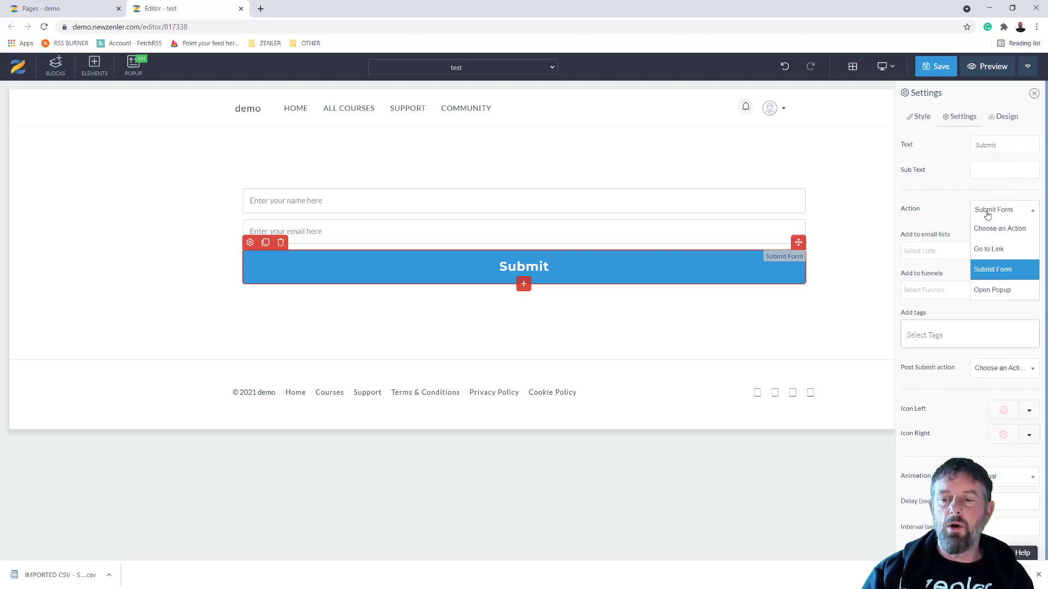
click(980, 290)
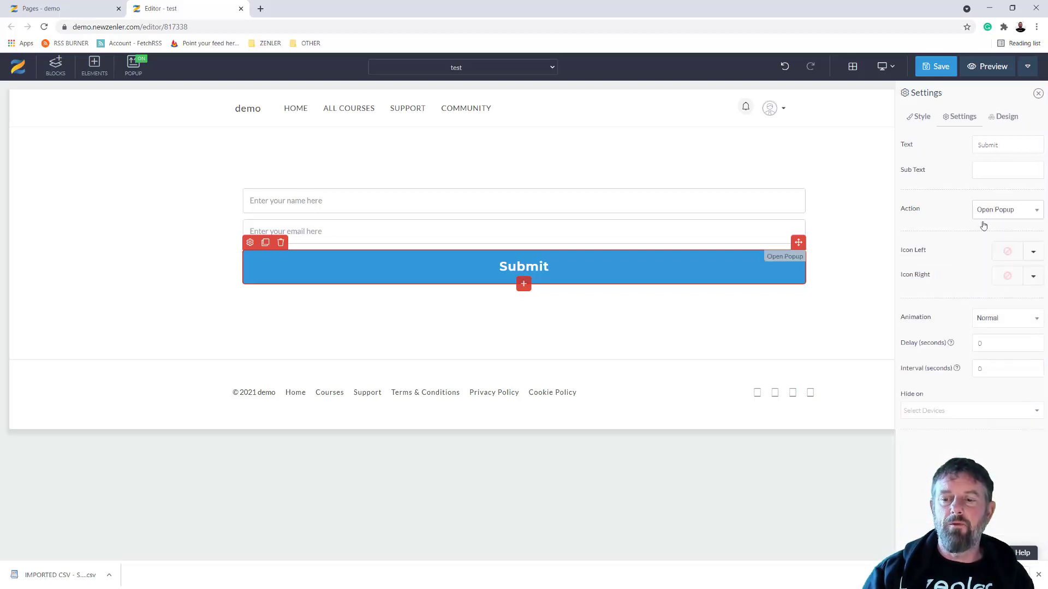
Open the newsletter popup and view the action and tag settings of its Subscribe button.
click(146, 79)
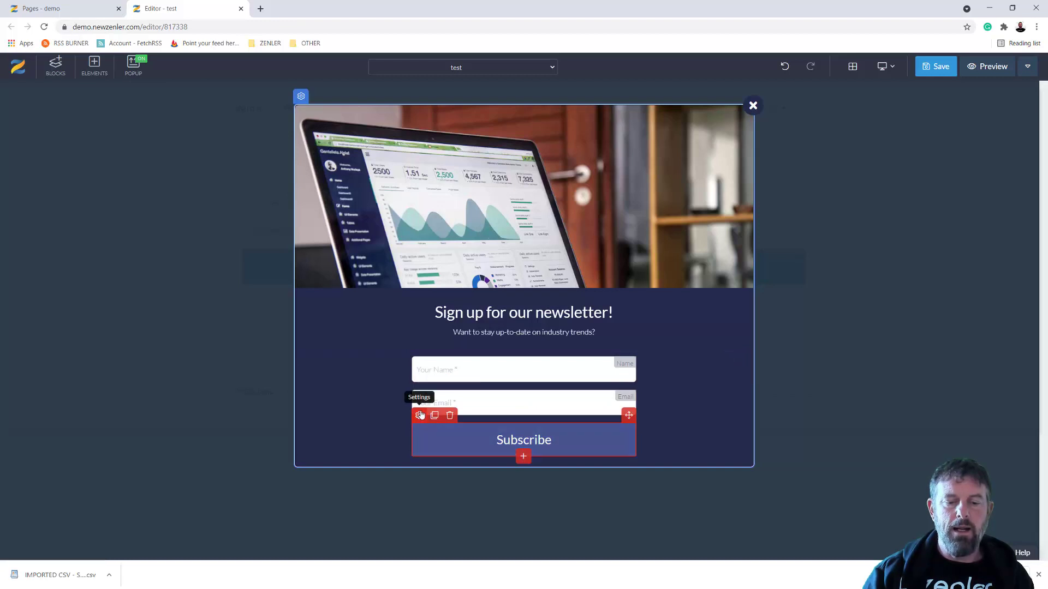
click(420, 415)
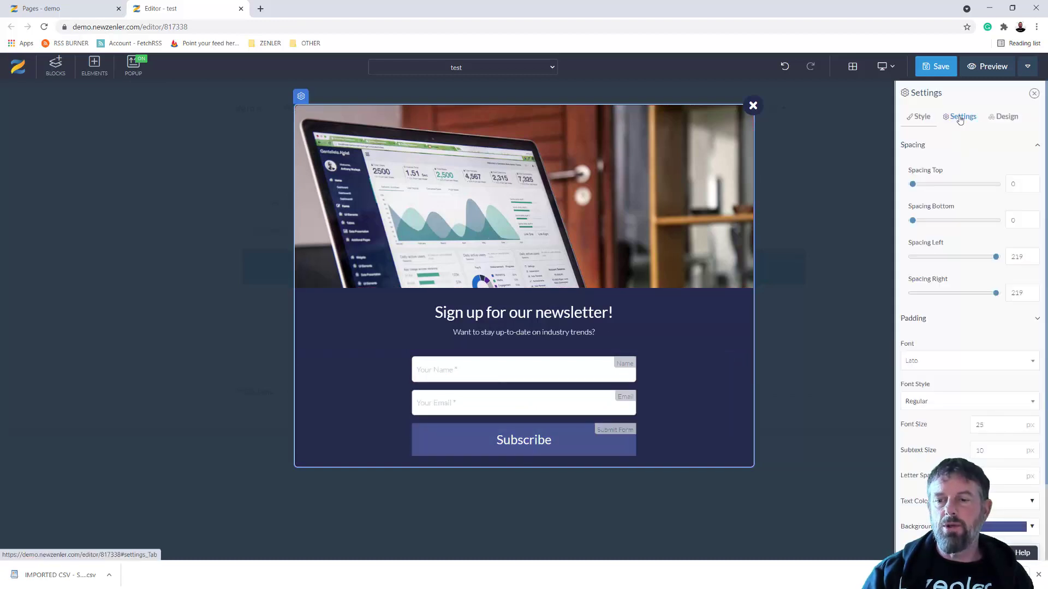
click(959, 118)
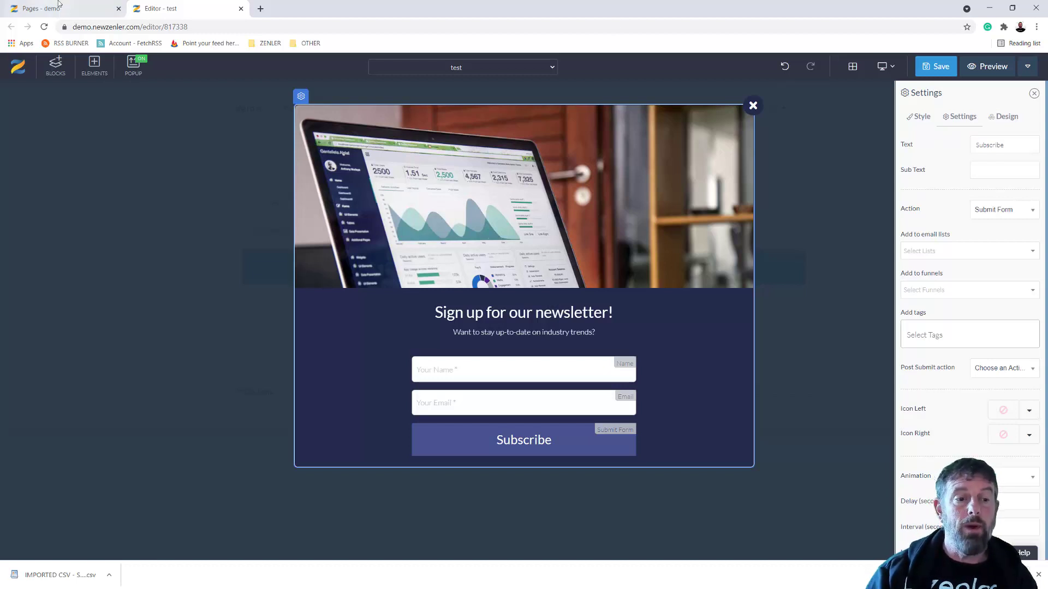
Return to the site admin and start creating a Live Interactive Webinar.
click(49, 8)
click(452, 74)
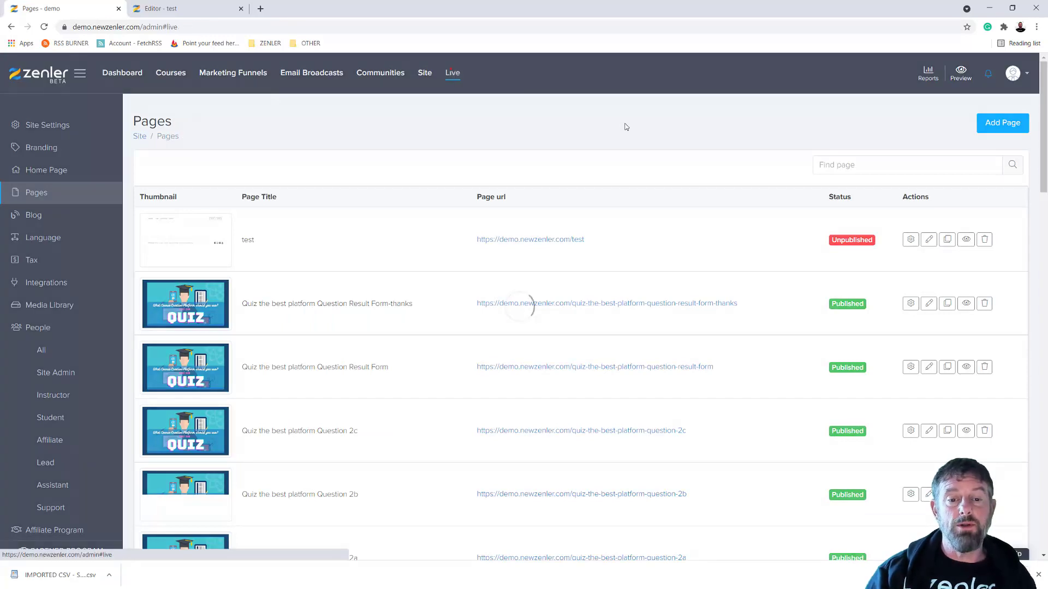
click(538, 341)
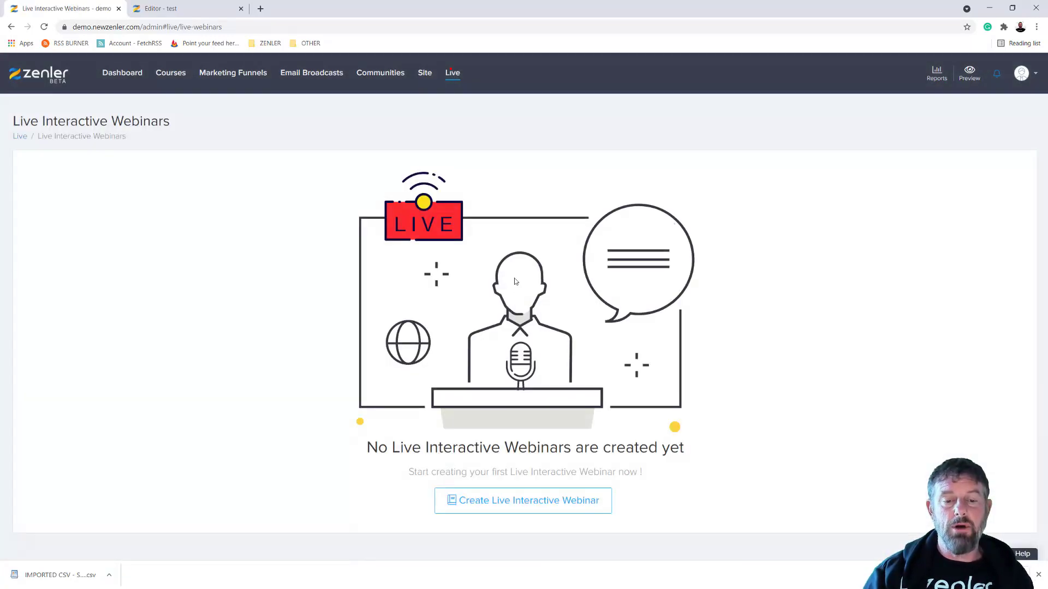
click(507, 501)
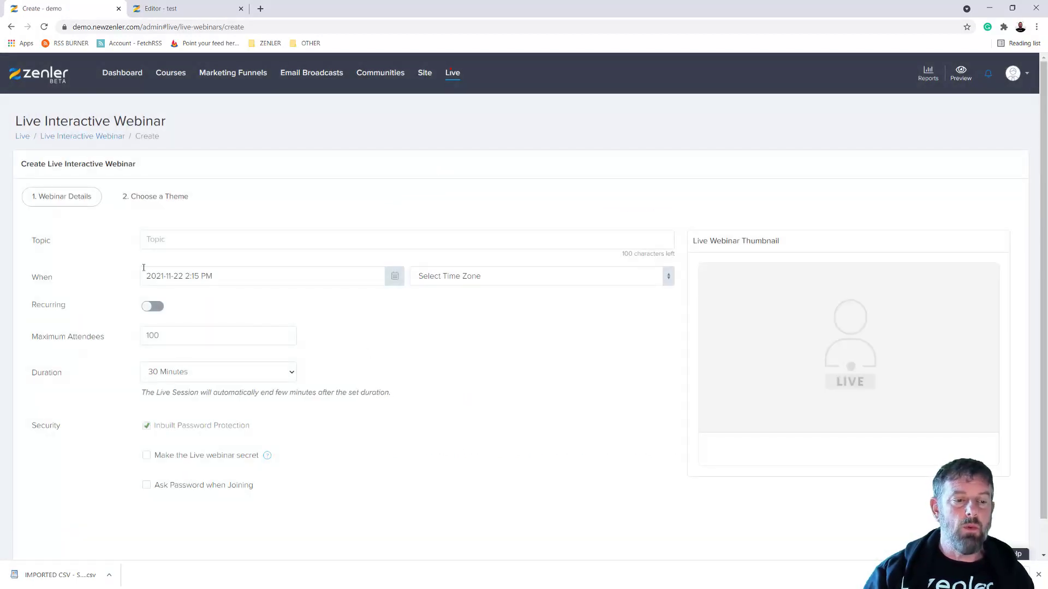
Create the webinar with the topic test, a time zone found by searching "lon", and the Blue Topaz theme.
scroll(917, 496, down, 2)
click(998, 524)
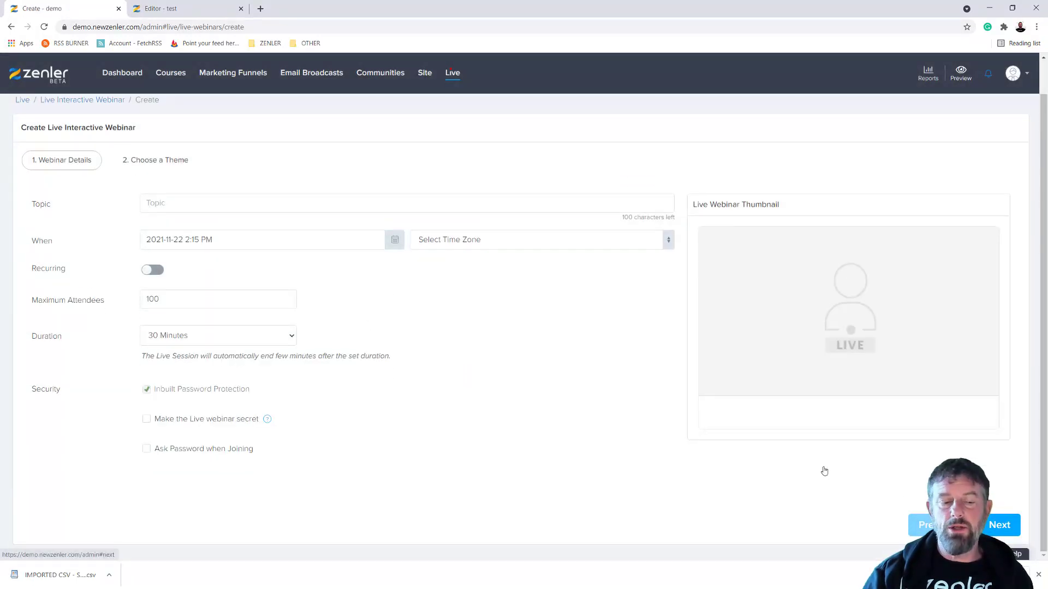
click(175, 203)
text(test)
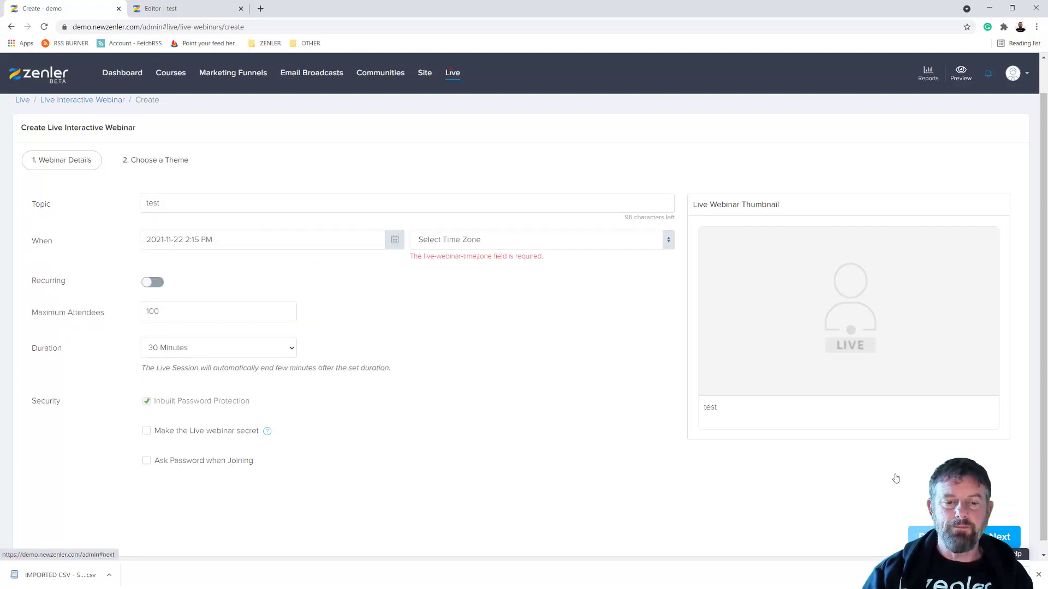
click(507, 244)
text(lon)
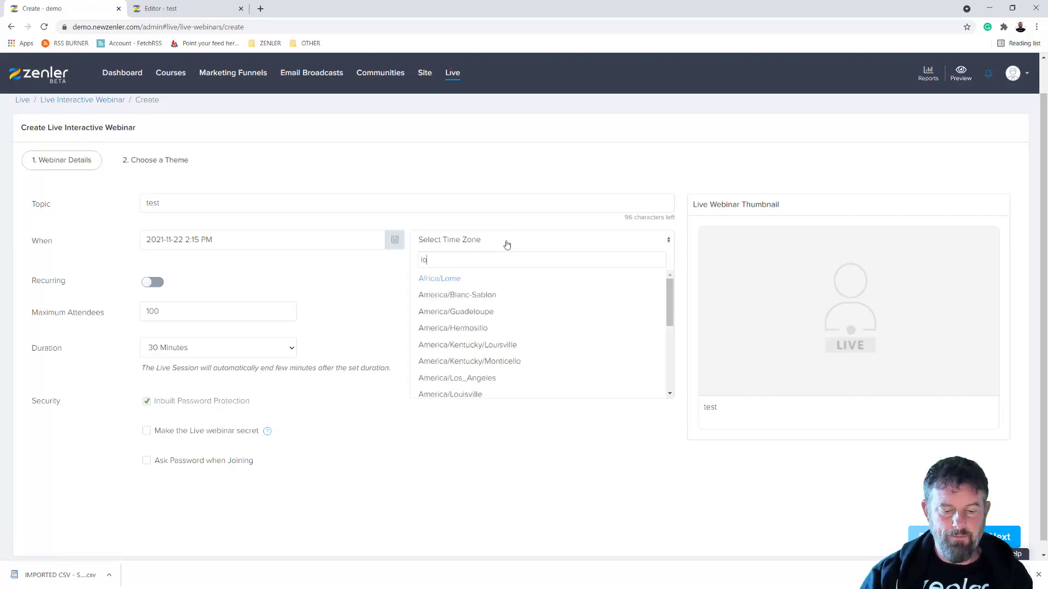
click(453, 328)
click(999, 538)
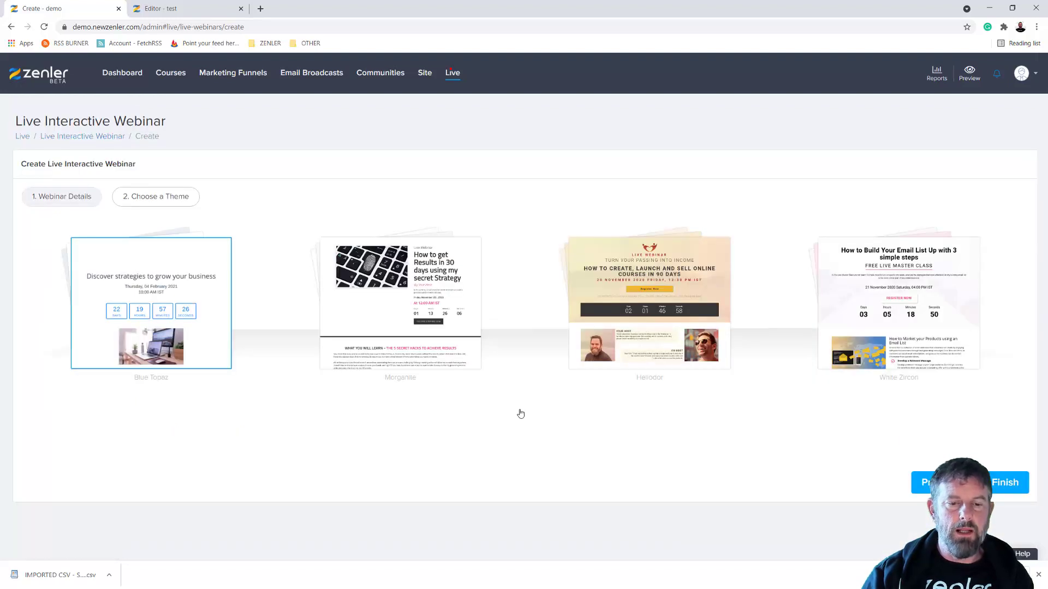
click(1006, 485)
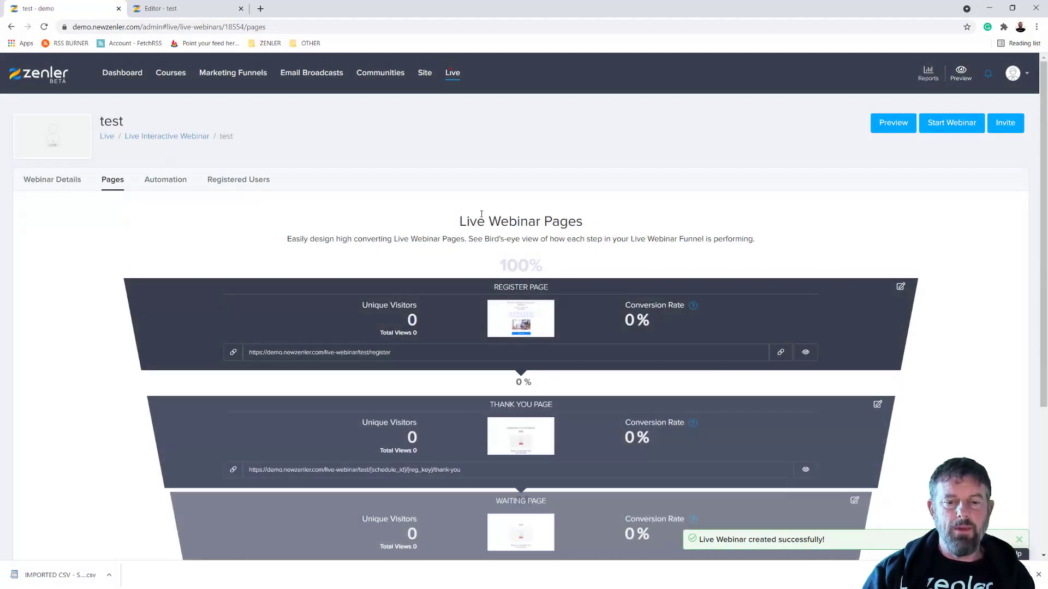
Add an Add Tag action to the Register Mail Sequence rule in the test webinar's automation.
click(165, 179)
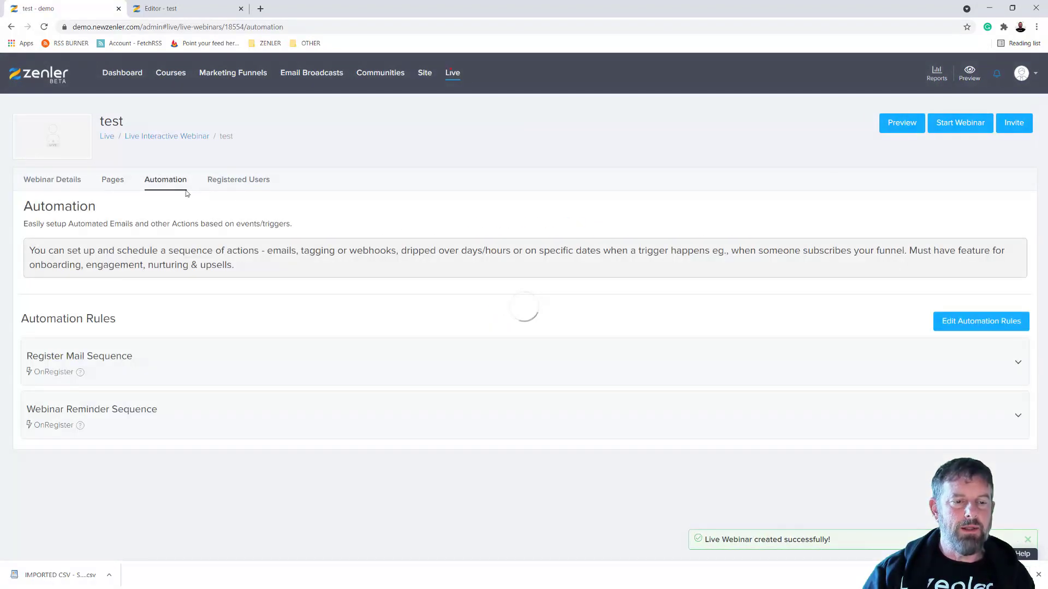
click(189, 365)
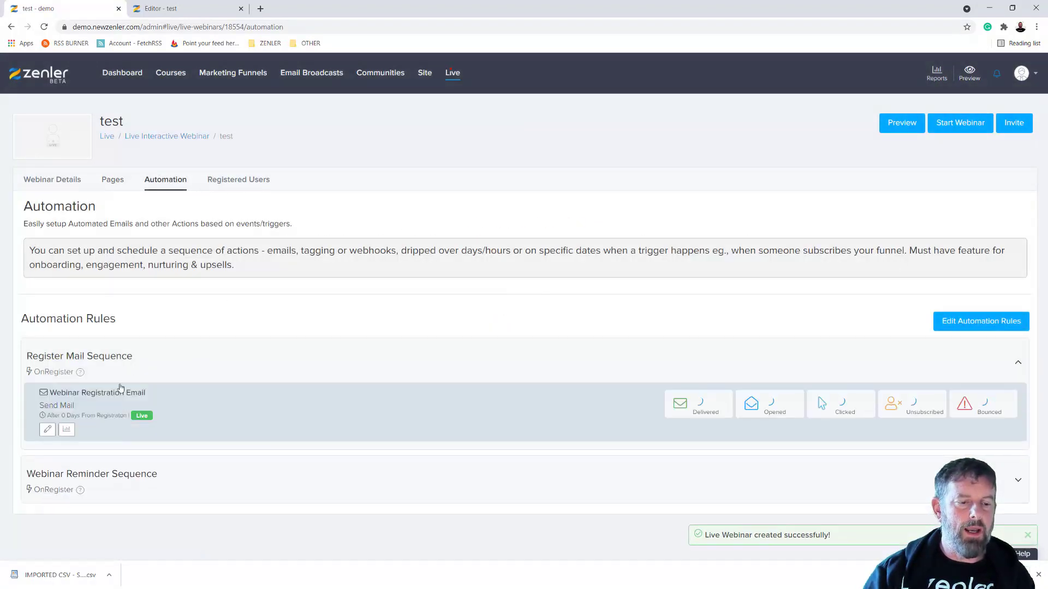
click(47, 429)
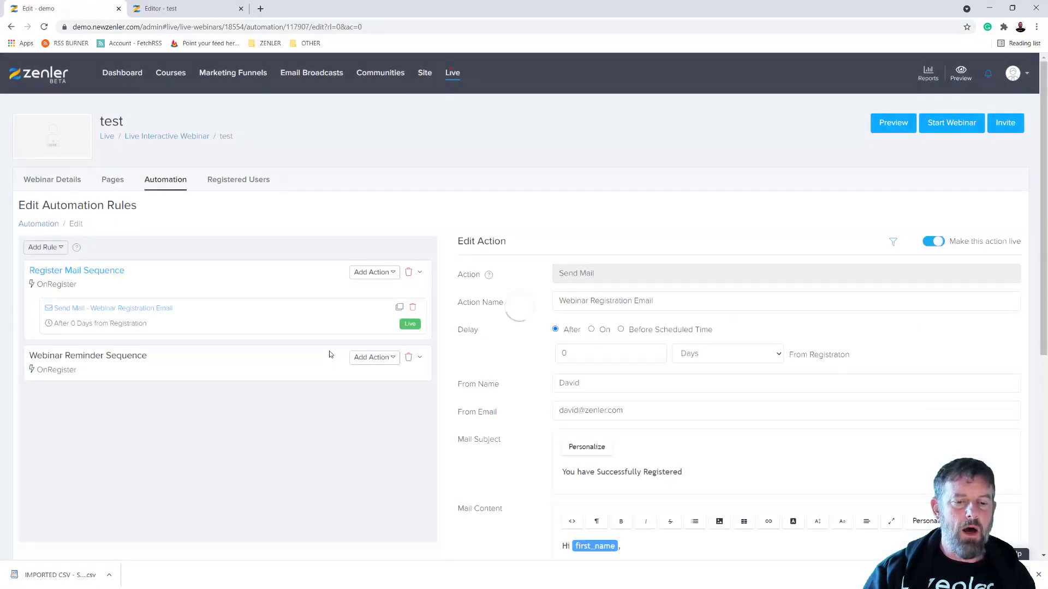
click(396, 274)
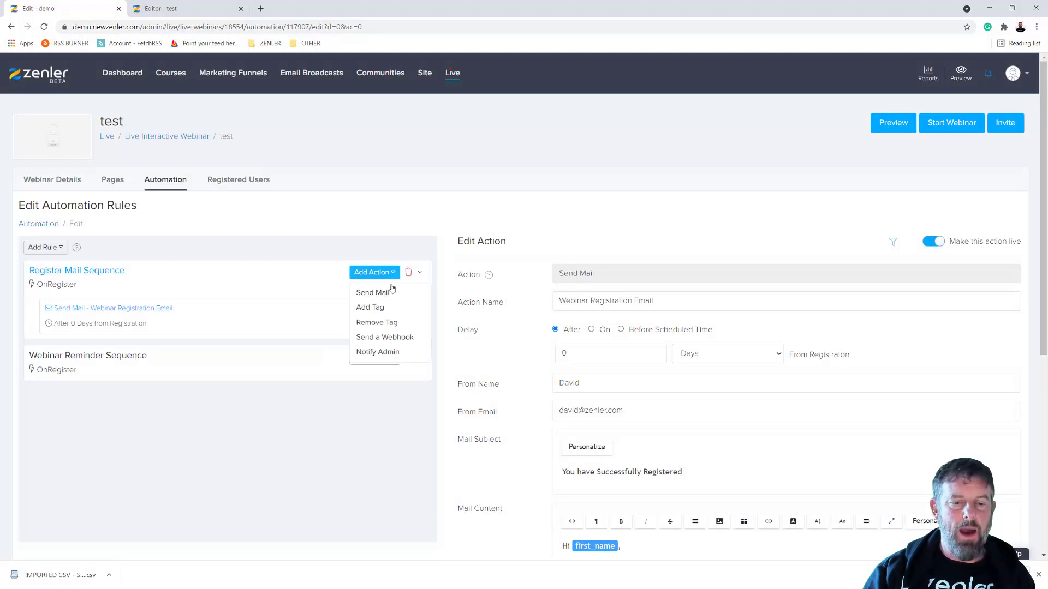
click(373, 309)
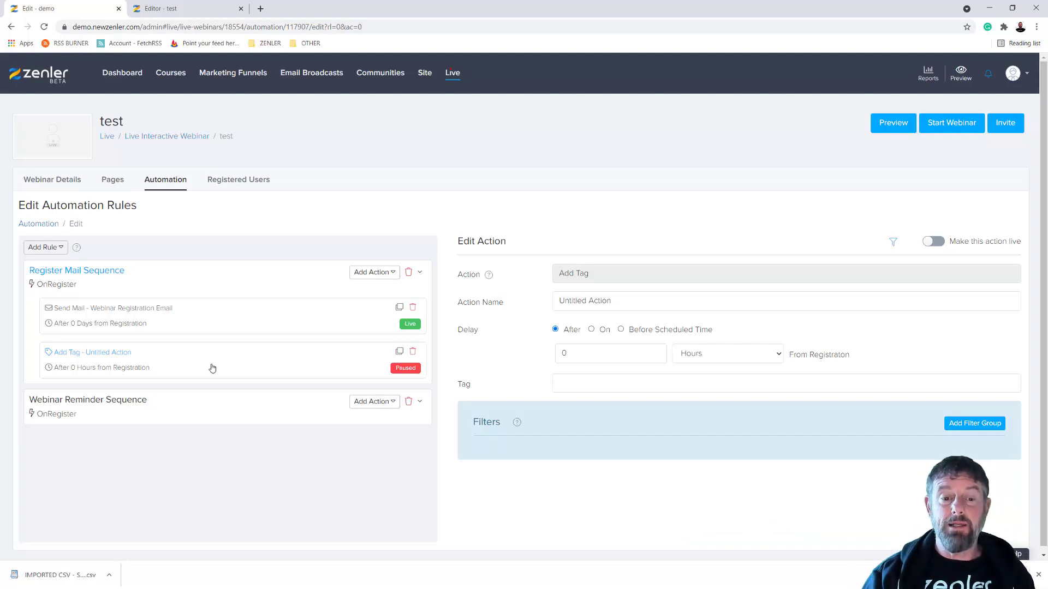
click(388, 273)
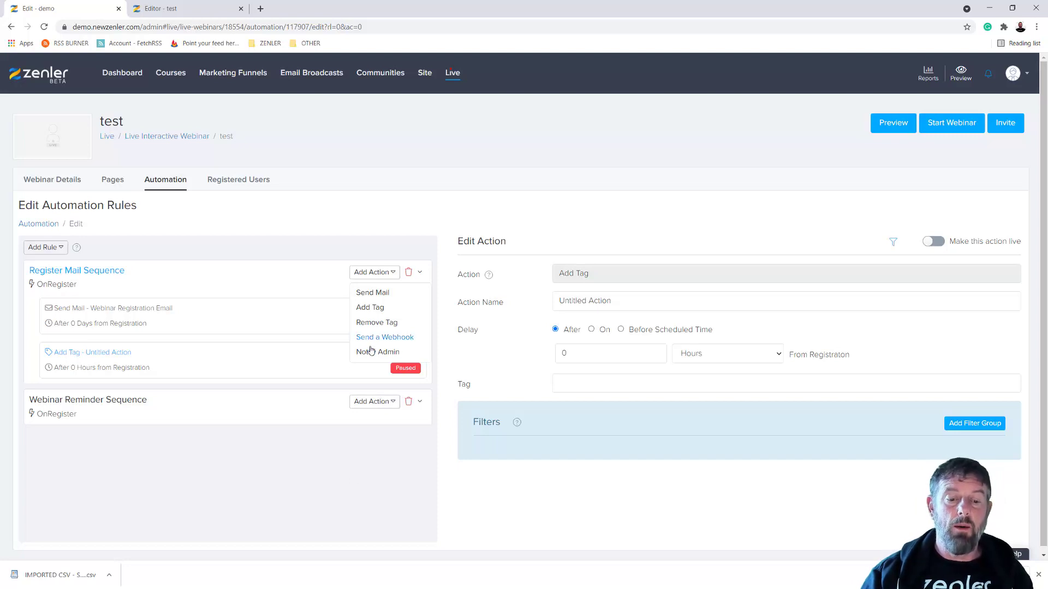
click(360, 470)
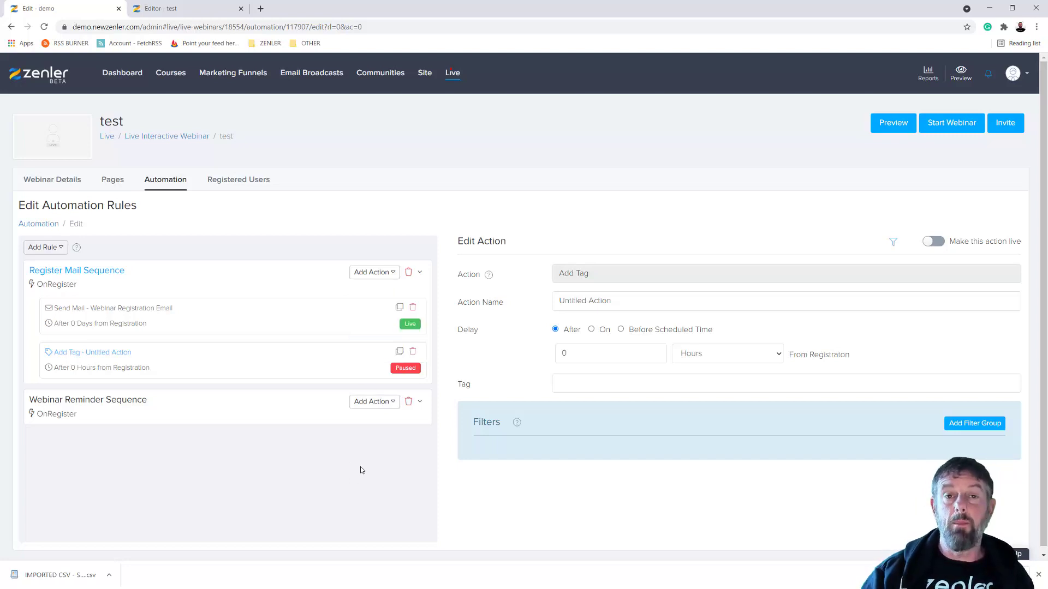